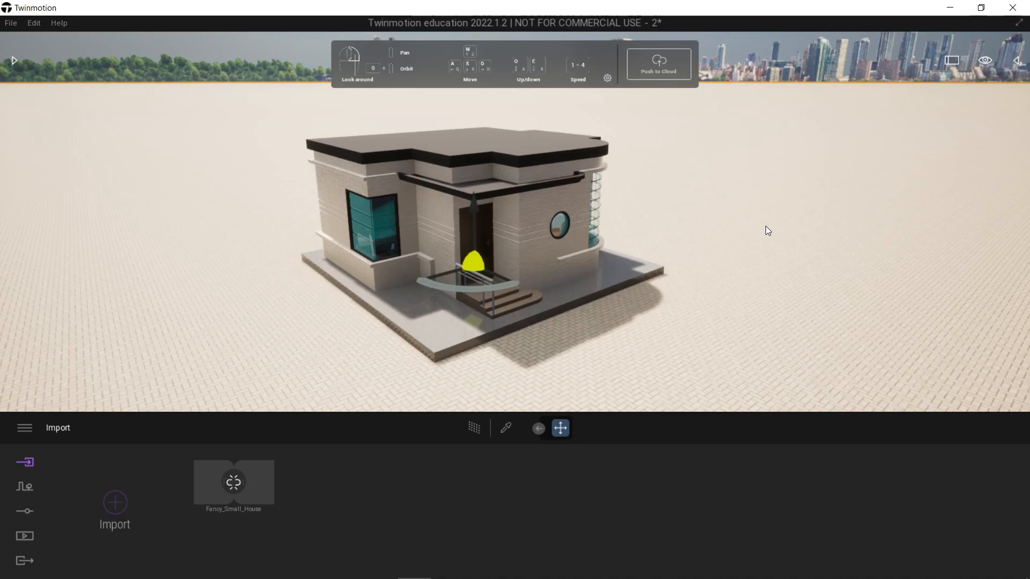
Step: Rename the new container at the end of the scene graph as Furnitues
{"action": "left_click", "coordinate": [1022, 62]}
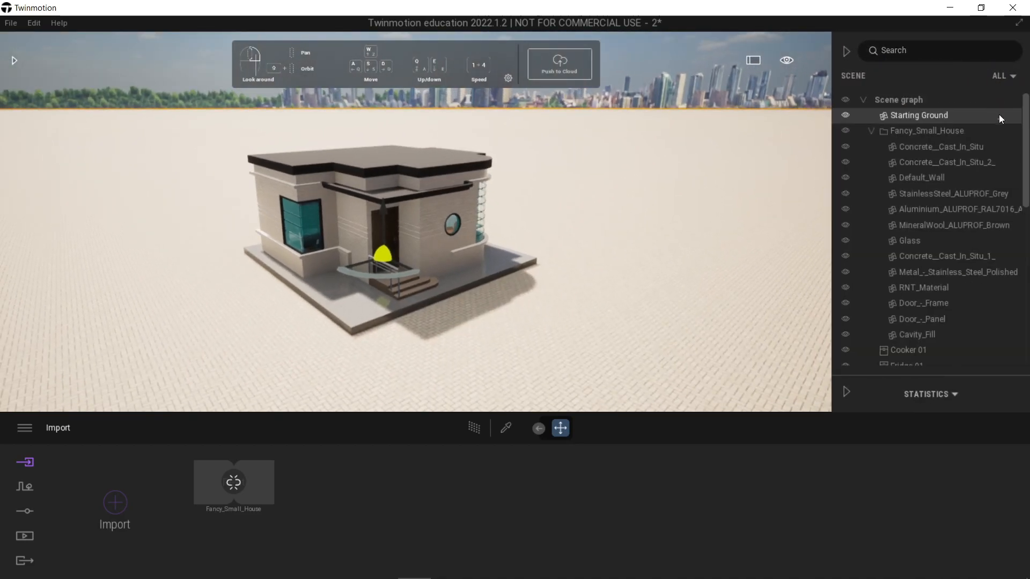
{"action": "scroll", "coordinate": [1009, 205], "scroll_direction": "down", "scroll_amount": 8}
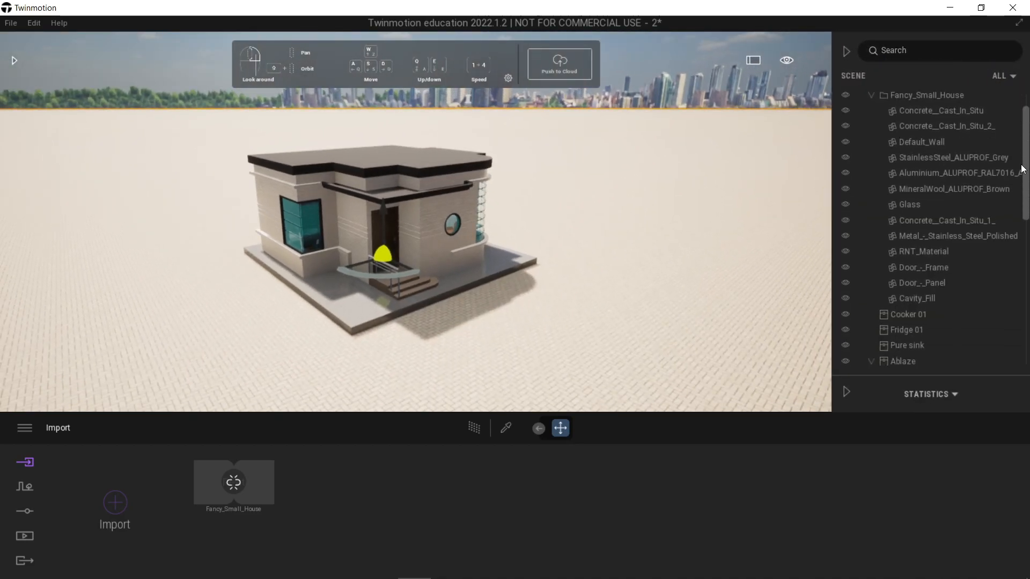
{"action": "scroll", "coordinate": [984, 321], "scroll_direction": "up", "scroll_amount": 8}
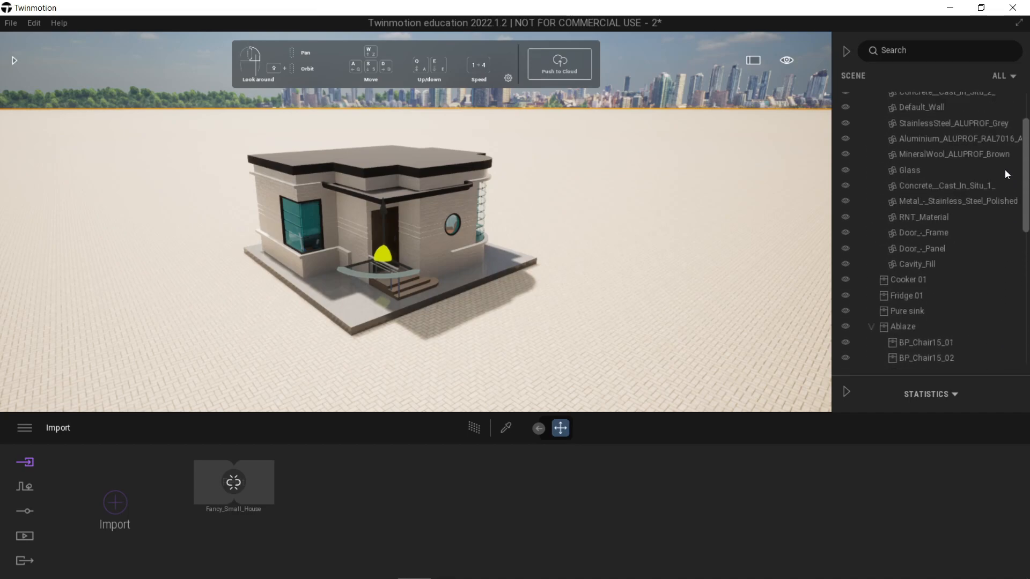
{"action": "scroll", "coordinate": [993, 160], "scroll_direction": "down", "scroll_amount": 8}
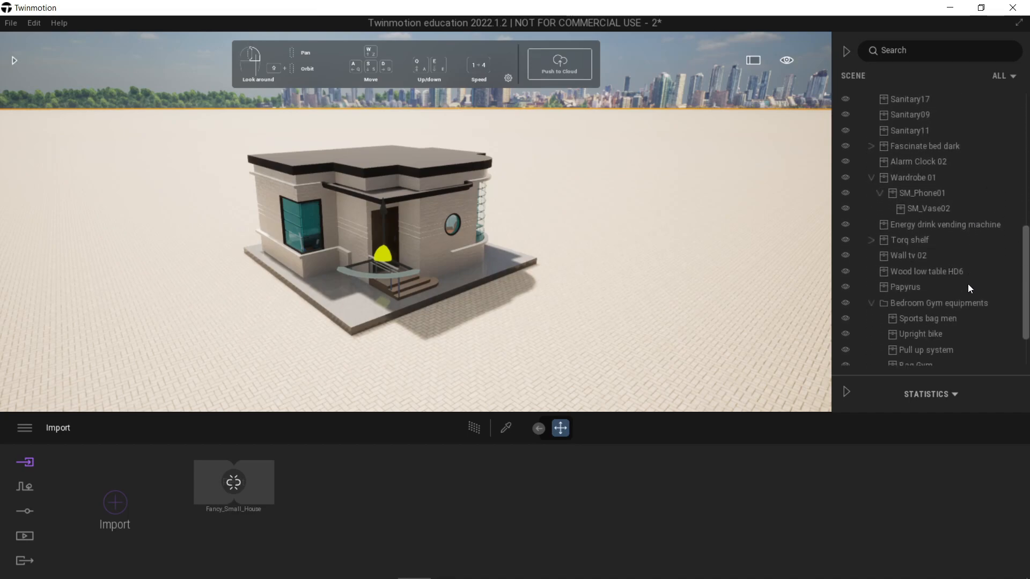
{"action": "double_click", "coordinate": [927, 361]}
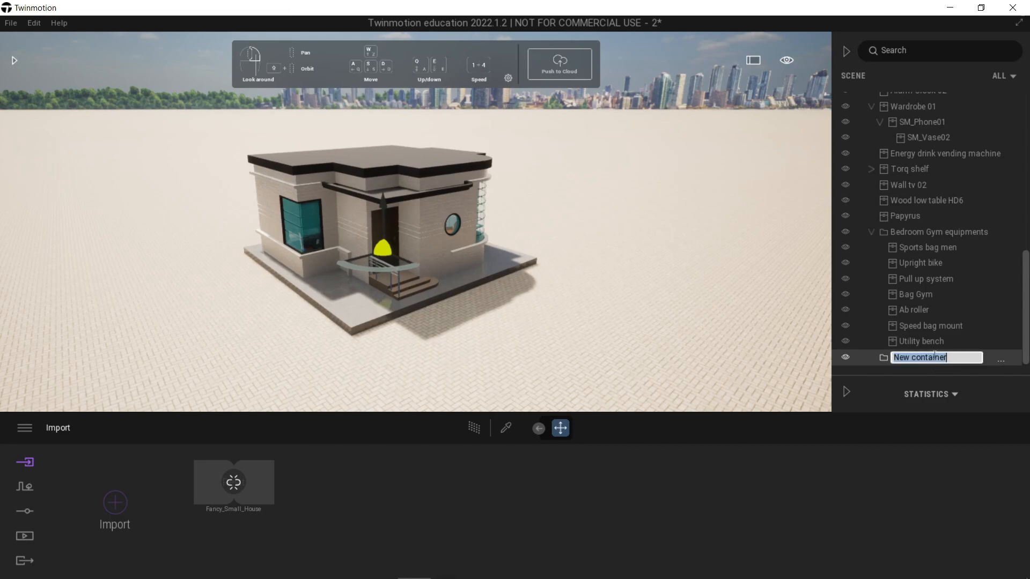
{"action": "type", "text": "Furnitues"}
Step: Collapse the Bedroom Gym equipments container and move it into the Furnitues container
{"action": "left_click", "coordinate": [952, 216]}
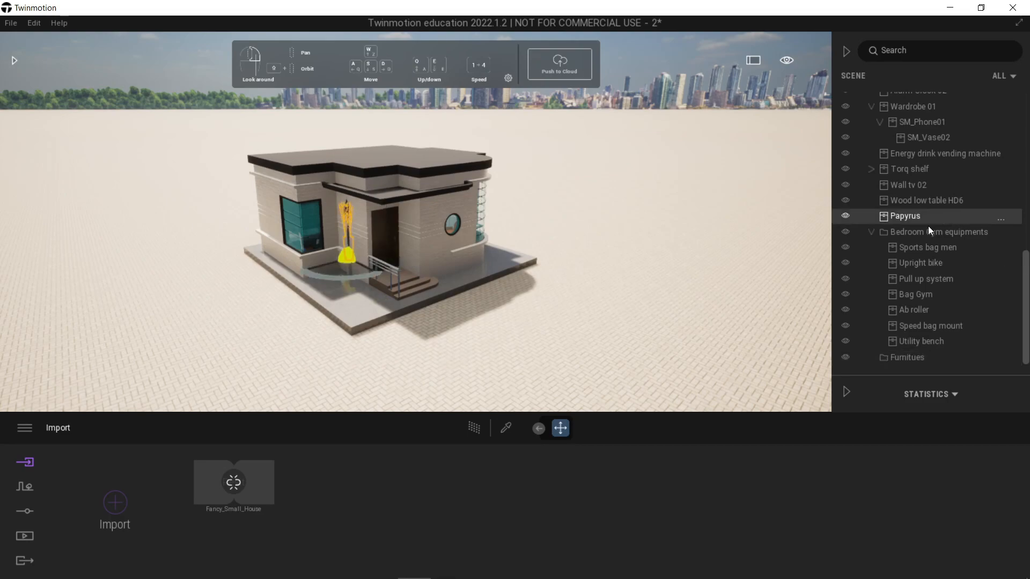
{"action": "left_click", "coordinate": [871, 232]}
{"action": "left_click_drag", "start_coordinate": [906, 346], "coordinate": [902, 357]}
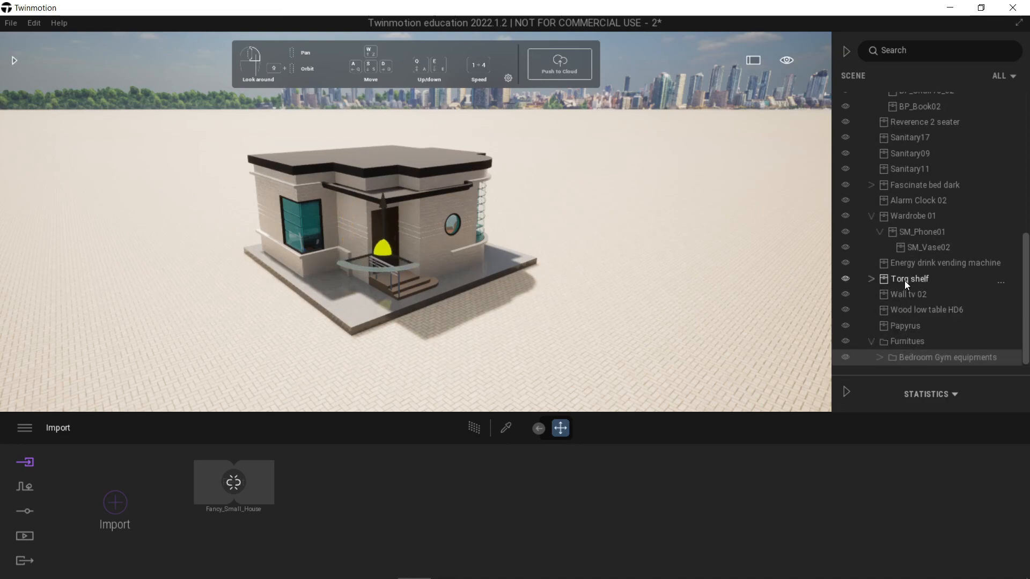
{"action": "left_click", "coordinate": [877, 344]}
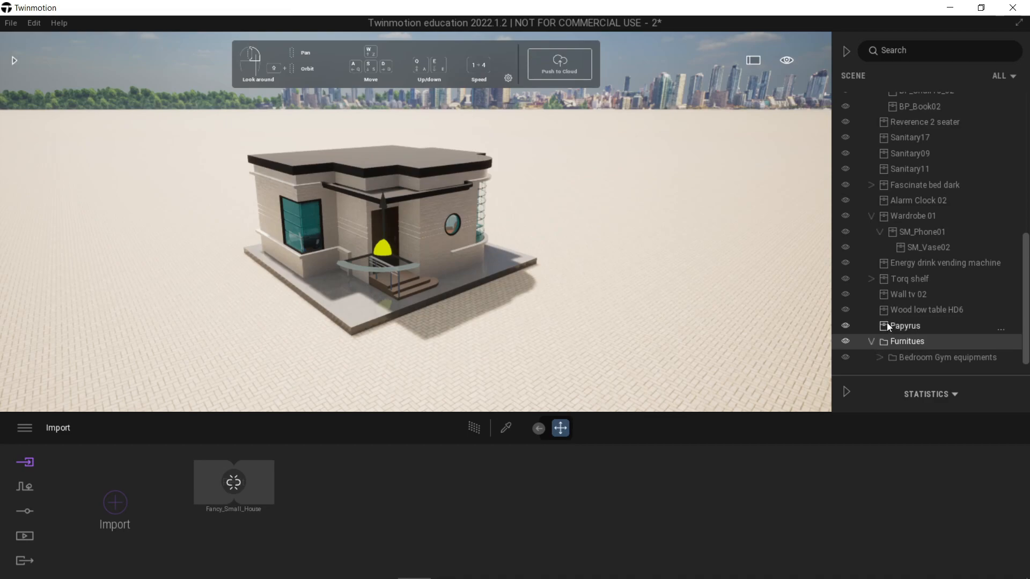
Step: Move all items from Reverence 2 seater through Papyrus into the Furnitues container
{"action": "left_click", "coordinate": [877, 233]}
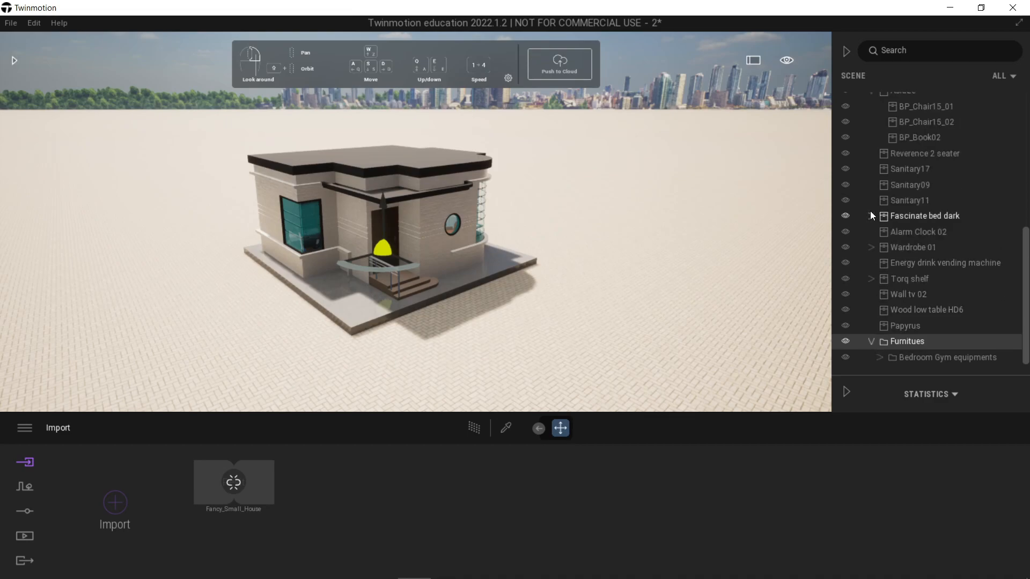
{"action": "left_click", "coordinate": [919, 153]}
{"action": "left_click", "coordinate": [896, 326], "text": "shift"}
{"action": "left_click_drag", "start_coordinate": [894, 323], "coordinate": [901, 341]}
Step: Move Cooker 01, Fridge 01, Pure sink and Ablaze into the Furnitues container, and collapse the scene graph's groups
{"action": "scroll", "coordinate": [922, 231], "scroll_direction": "up", "scroll_amount": 3}
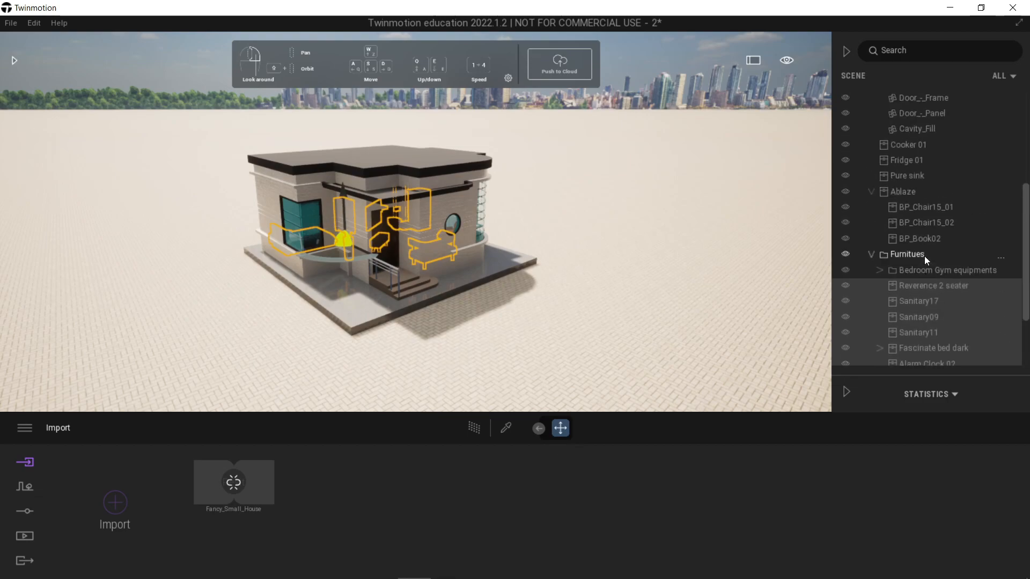
{"action": "left_click", "coordinate": [871, 193]}
{"action": "scroll", "coordinate": [924, 232], "scroll_direction": "up", "scroll_amount": 10}
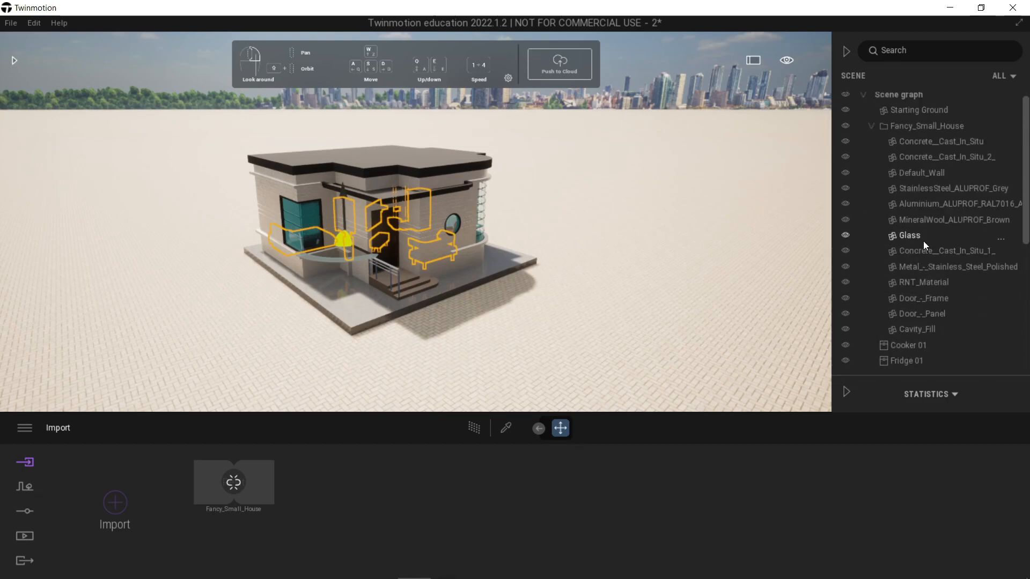
{"action": "left_click", "coordinate": [871, 131]}
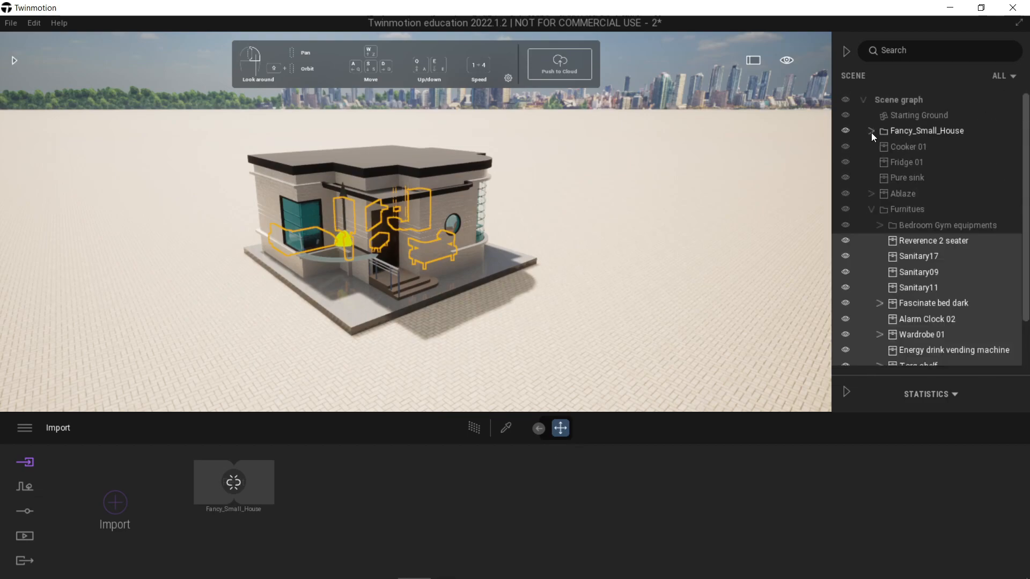
{"action": "left_click", "coordinate": [906, 147]}
{"action": "left_click", "coordinate": [909, 194], "text": "shift"}
{"action": "left_click_drag", "start_coordinate": [904, 179], "coordinate": [903, 211]}
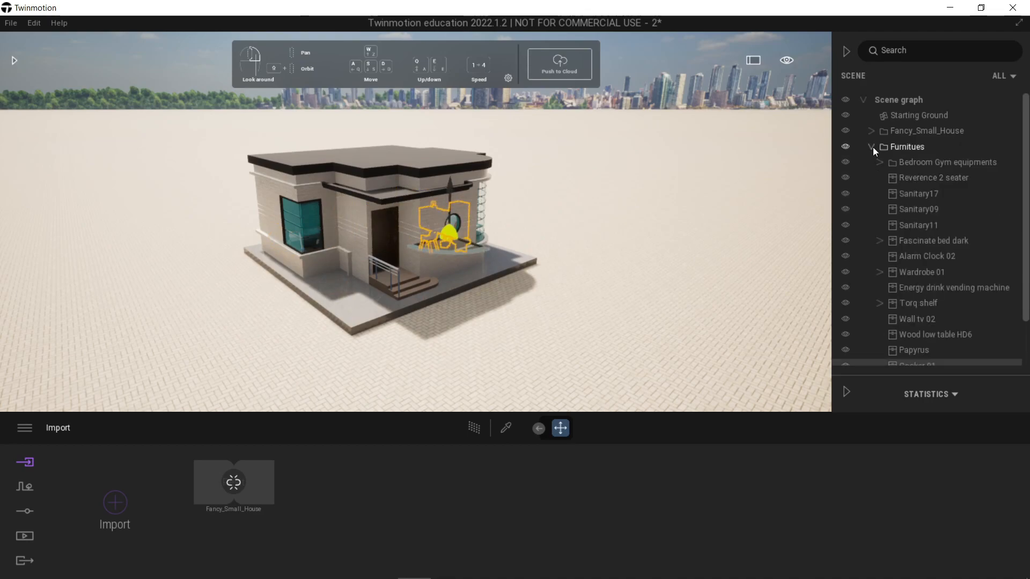
{"action": "left_click", "coordinate": [872, 147]}
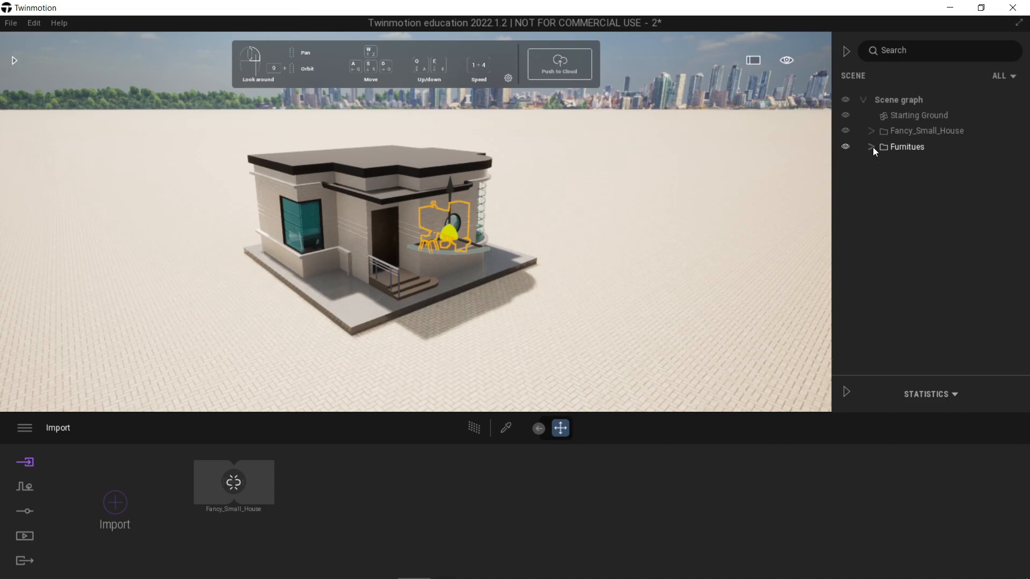
Step: Delete the Starting Ground and add the Flat landscape from the library in its place
{"action": "left_click", "coordinate": [598, 191]}
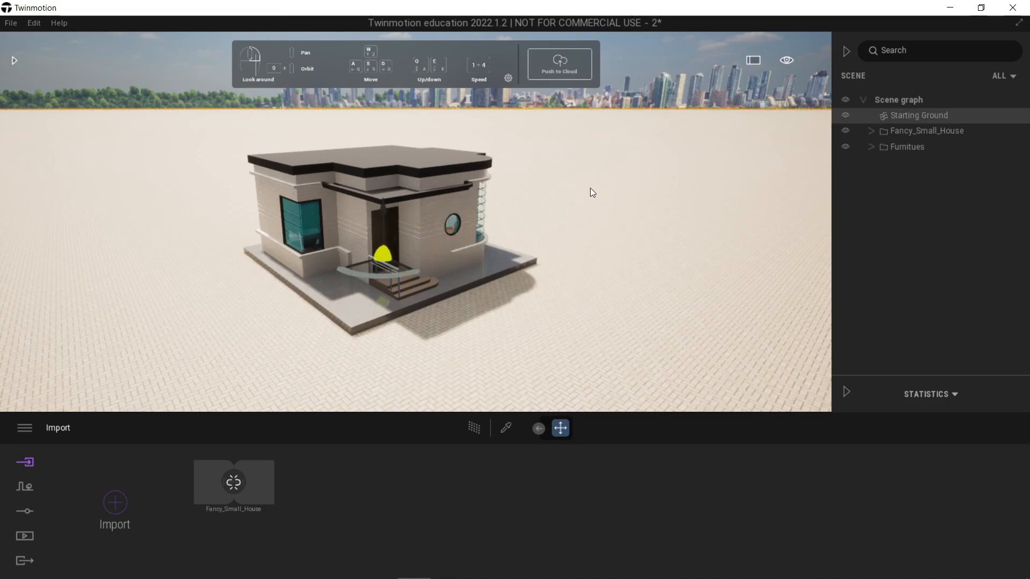
{"action": "key", "text": "Delete"}
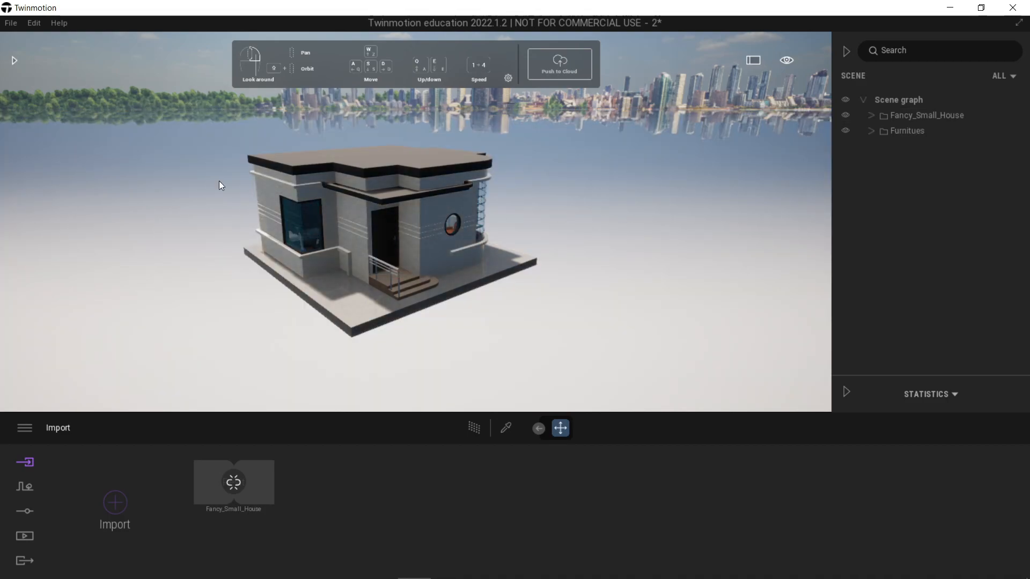
{"action": "left_click", "coordinate": [15, 61]}
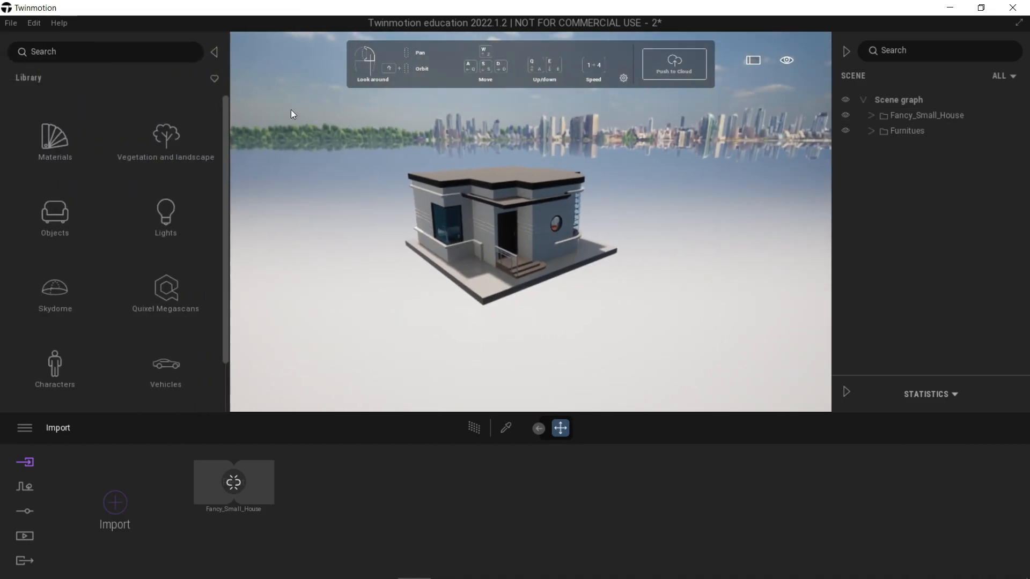
{"action": "left_click", "coordinate": [848, 49]}
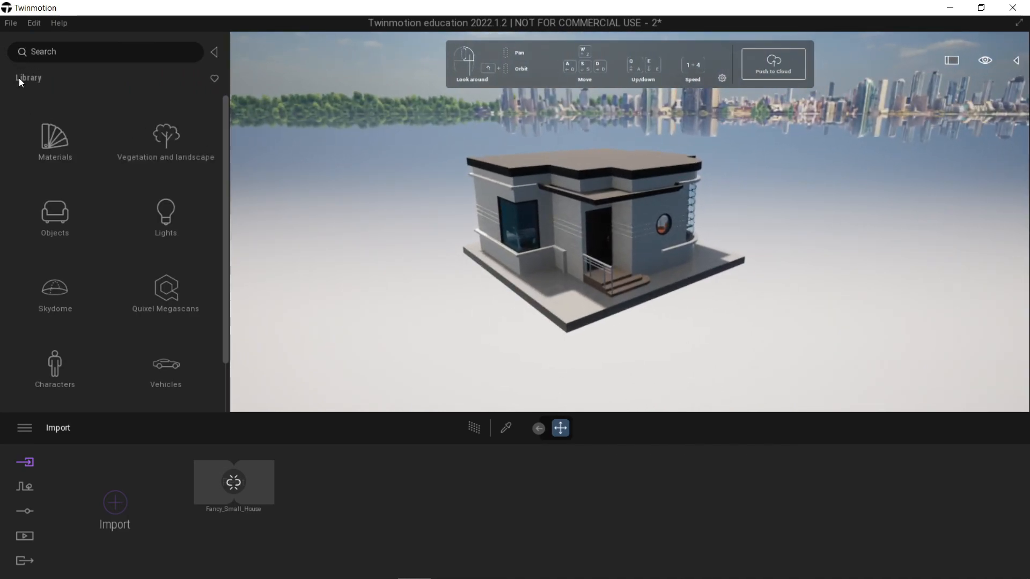
{"action": "left_click", "coordinate": [177, 141]}
{"action": "left_click", "coordinate": [54, 136]}
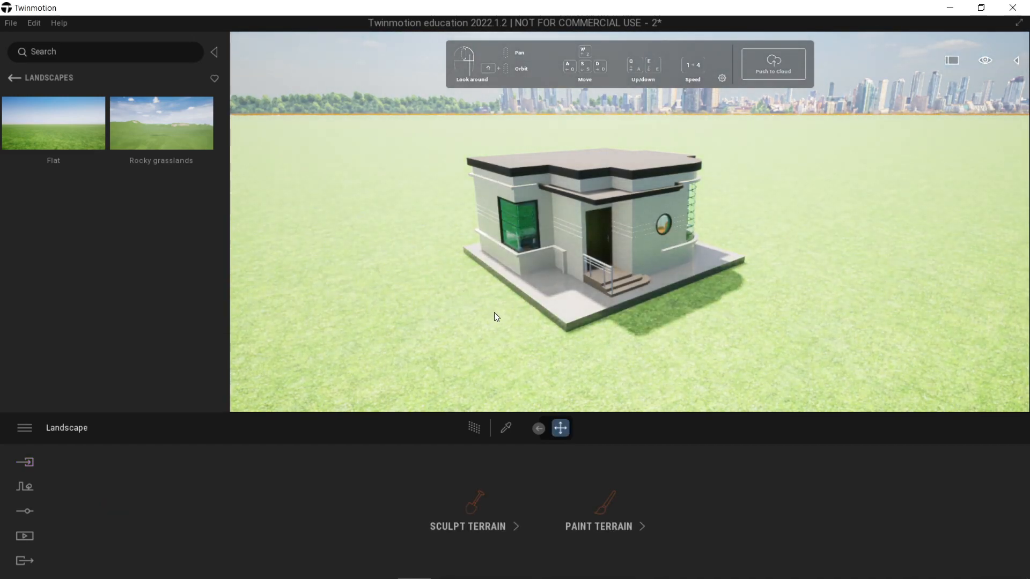
Step: Raise the landscape vertically by 0.2 to bring the grass closer to the top of the house's base slab
{"action": "middle_click_drag", "start_coordinate": [494, 311], "coordinate": [501, 314], "text": "shift"}
{"action": "scroll", "coordinate": [533, 353], "scroll_direction": "up", "scroll_amount": 3}
{"action": "middle_click_drag", "start_coordinate": [546, 356], "coordinate": [566, 302]}
{"action": "scroll", "coordinate": [548, 320], "scroll_direction": "up", "scroll_amount": 4}
{"action": "scroll", "coordinate": [546, 322], "scroll_direction": "up", "scroll_amount": 4}
{"action": "scroll", "coordinate": [552, 327], "scroll_direction": "down", "scroll_amount": 3}
{"action": "scroll", "coordinate": [565, 301], "scroll_direction": "up", "scroll_amount": 4}
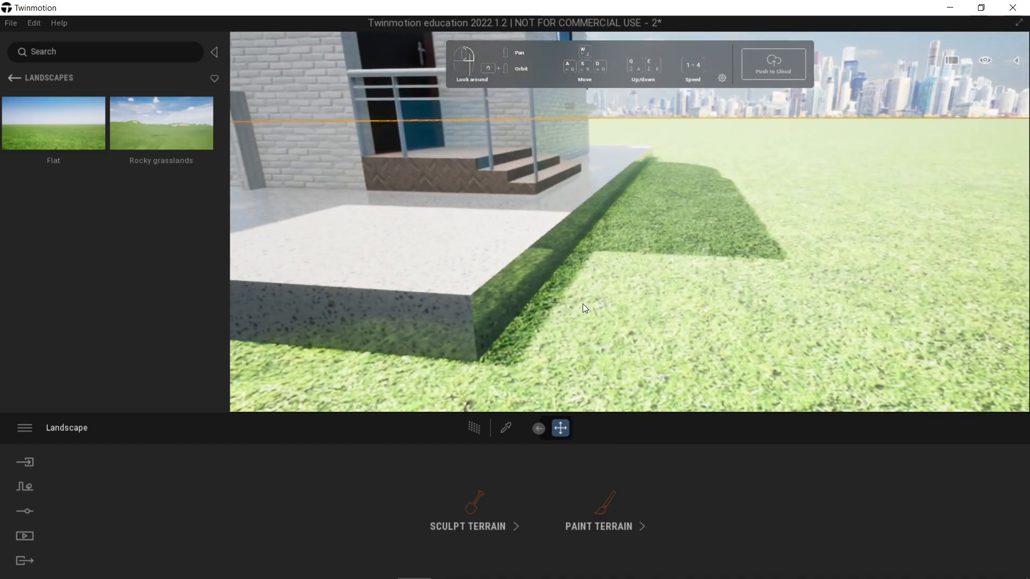
{"action": "scroll", "coordinate": [583, 303], "scroll_direction": "down", "scroll_amount": 5}
{"action": "scroll", "coordinate": [582, 303], "scroll_direction": "down", "scroll_amount": 4}
{"action": "left_click", "coordinate": [533, 247]}
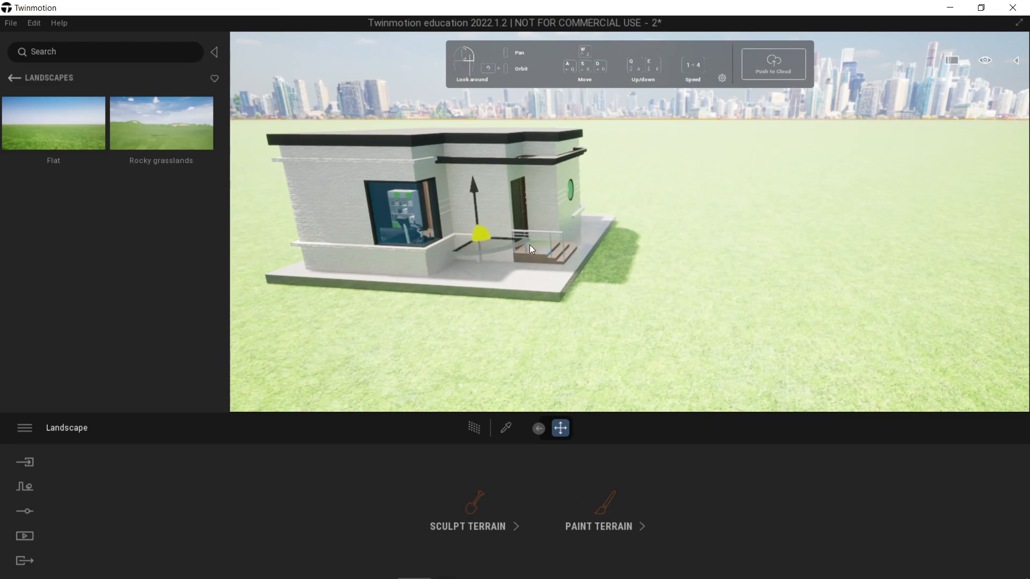
{"action": "mouse_move", "coordinate": [476, 205]}
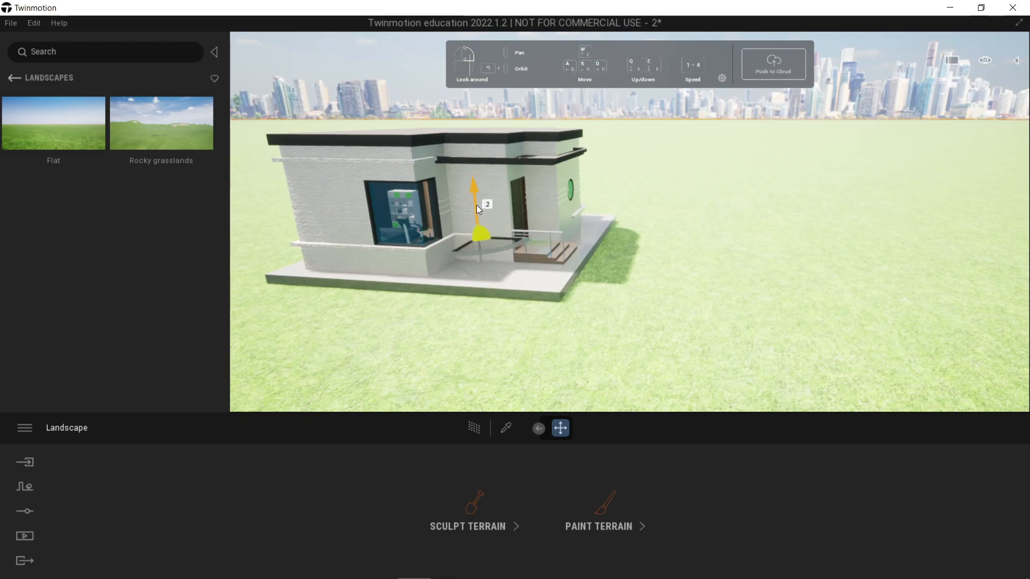
{"action": "scroll", "coordinate": [517, 329], "scroll_direction": "up", "scroll_amount": 4}
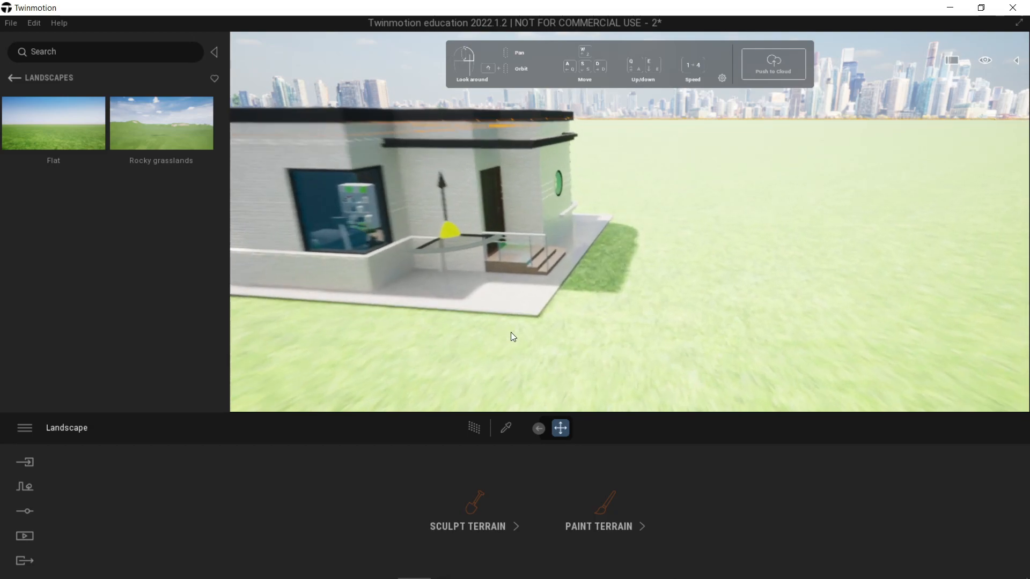
{"action": "scroll", "coordinate": [475, 313], "scroll_direction": "down", "scroll_amount": 5}
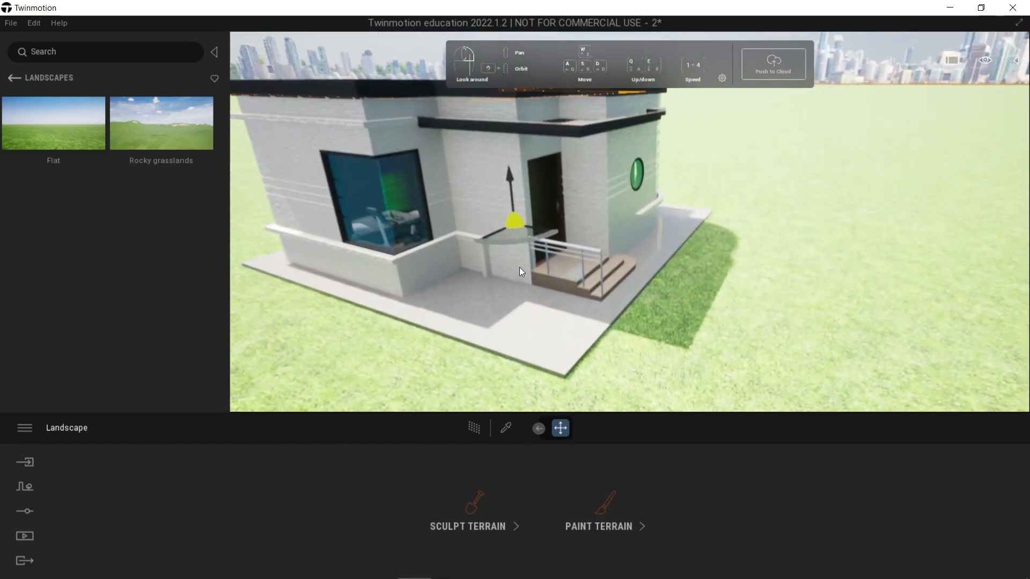
{"action": "scroll", "coordinate": [559, 269], "scroll_direction": "up", "scroll_amount": 2}
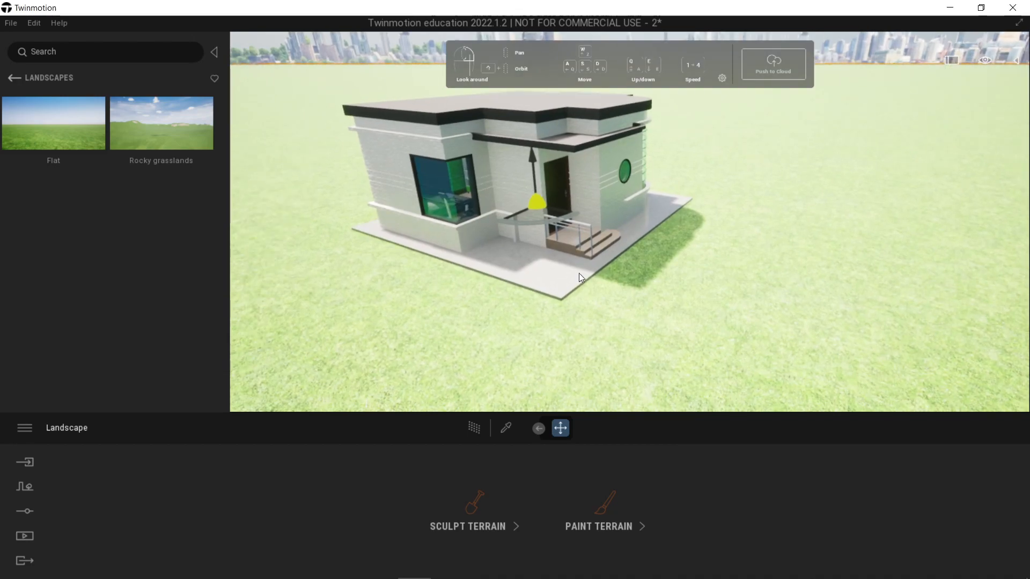
Step: Place a Box 1m primitive on the grass in front of the house, beyond the entrance steps
{"action": "left_click", "coordinate": [15, 79]}
{"action": "left_click", "coordinate": [15, 79]}
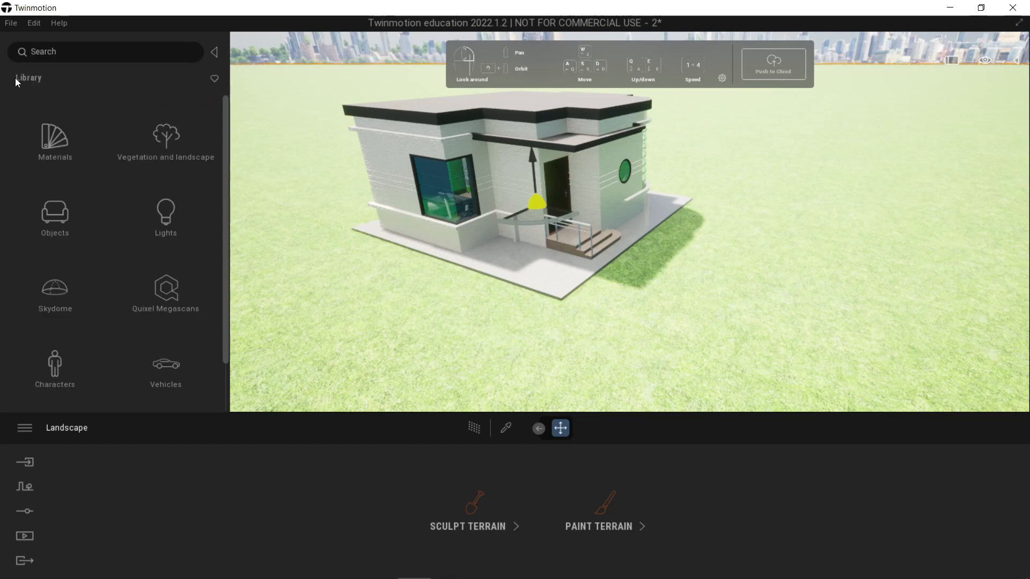
{"action": "left_click", "coordinate": [66, 214]}
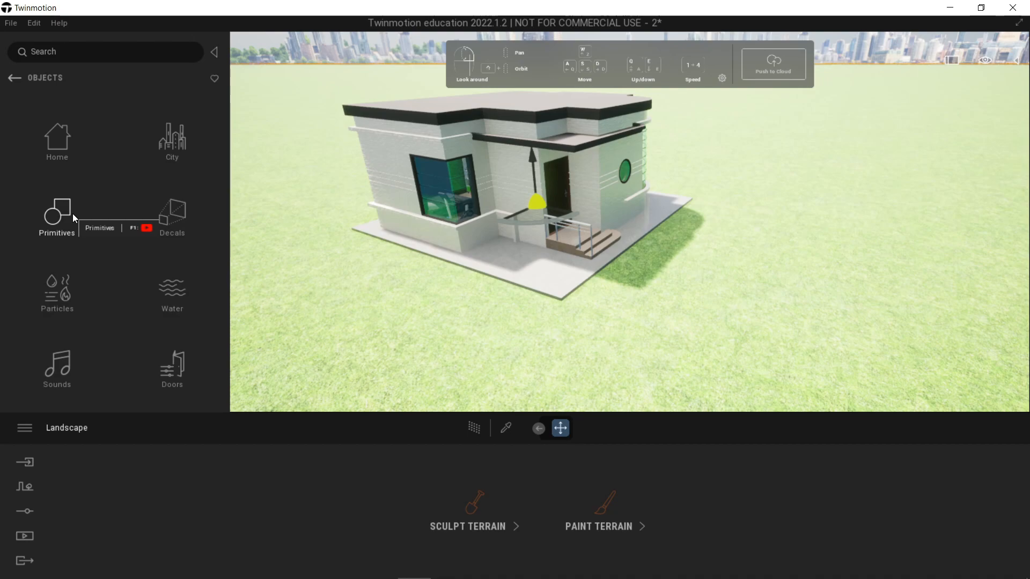
{"action": "left_click", "coordinate": [72, 213]}
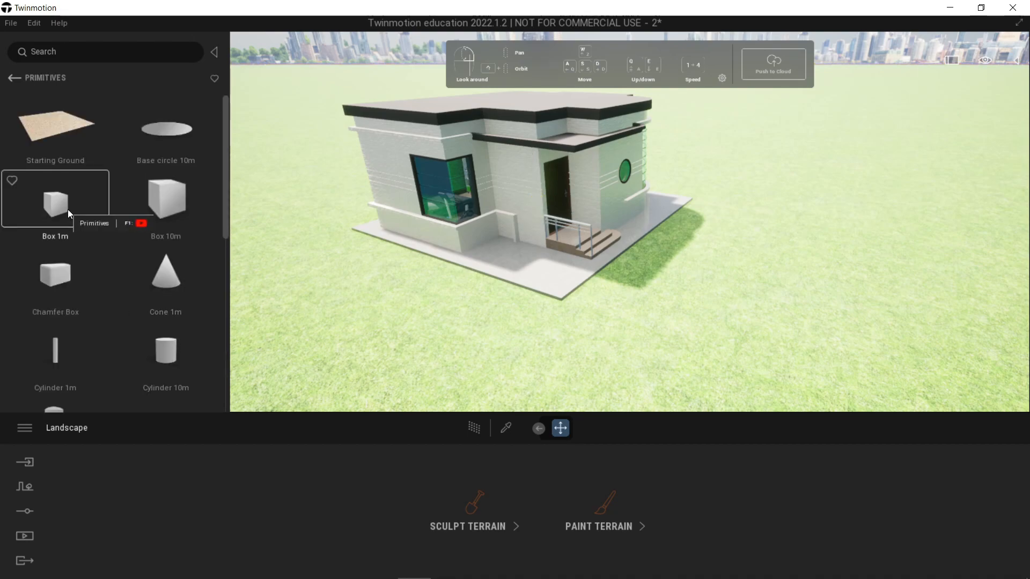
{"action": "left_click_drag", "start_coordinate": [76, 219], "coordinate": [815, 302]}
{"action": "right_click_drag", "start_coordinate": [704, 291], "coordinate": [759, 287]}
{"action": "left_click_drag", "start_coordinate": [662, 270], "coordinate": [641, 283]}
{"action": "right_click_drag", "start_coordinate": [643, 285], "coordinate": [649, 254]}
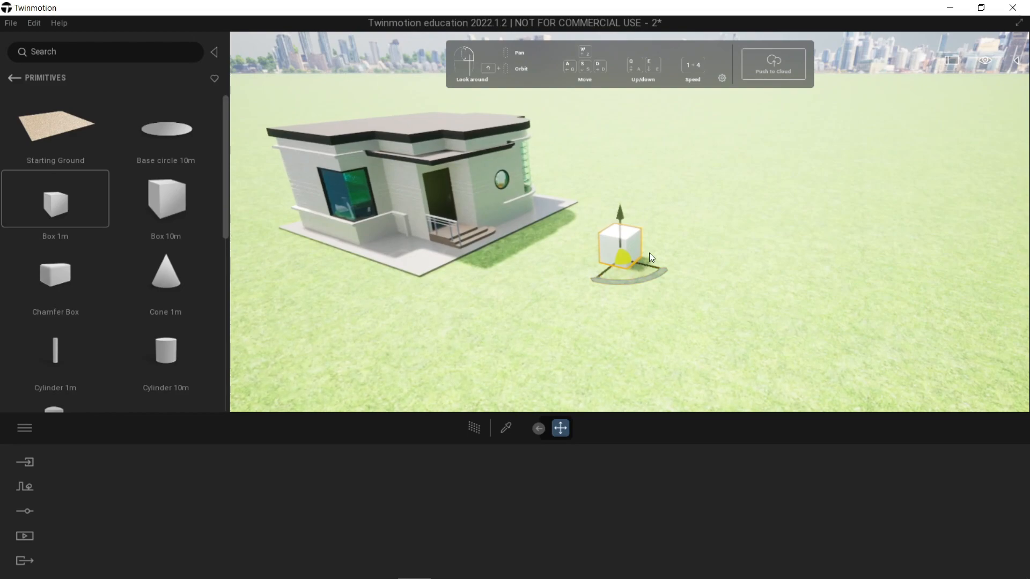
Step: Scale the box along one horizontal axis into a long strip running past the house's entrance, ending with a scale factor of about 6
{"action": "key", "text": "Tab"}
{"action": "key", "text": "Tab"}
{"action": "key", "text": "Tab"}
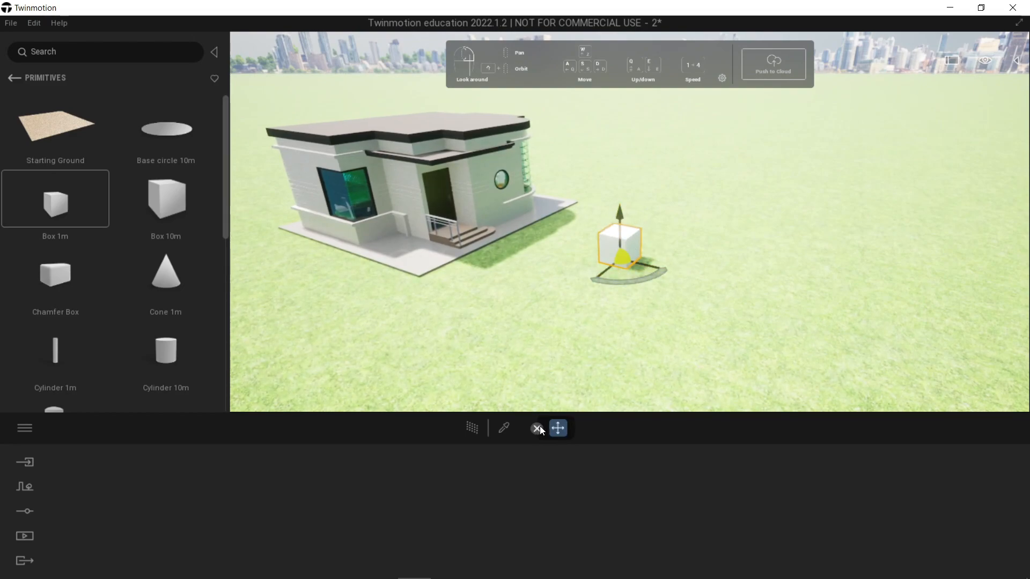
{"action": "left_click", "coordinate": [556, 430]}
{"action": "right_click_drag", "start_coordinate": [612, 258], "coordinate": [636, 279]}
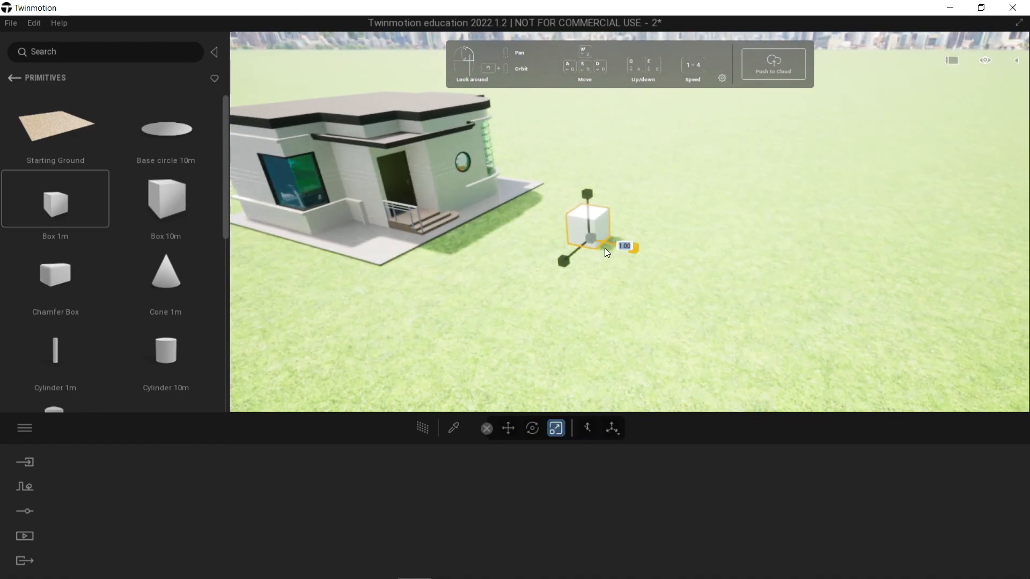
{"action": "left_click_drag", "start_coordinate": [562, 261], "coordinate": [261, 383]}
{"action": "left_click_drag", "start_coordinate": [564, 261], "coordinate": [374, 368]}
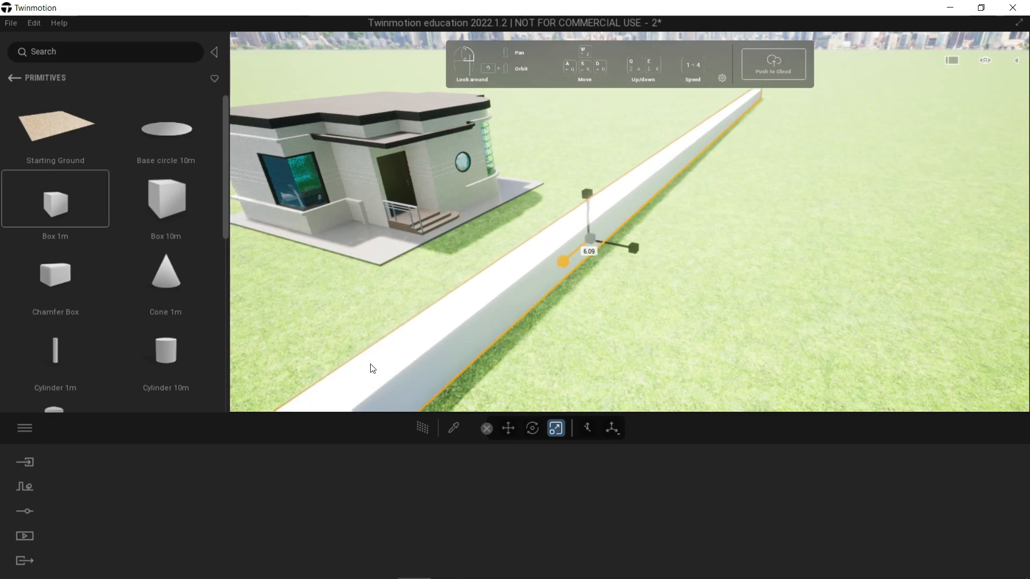
Step: Move the long box down vertically to sink it partly into the grass
{"action": "left_click", "coordinate": [656, 184]}
{"action": "left_click", "coordinate": [631, 193]}
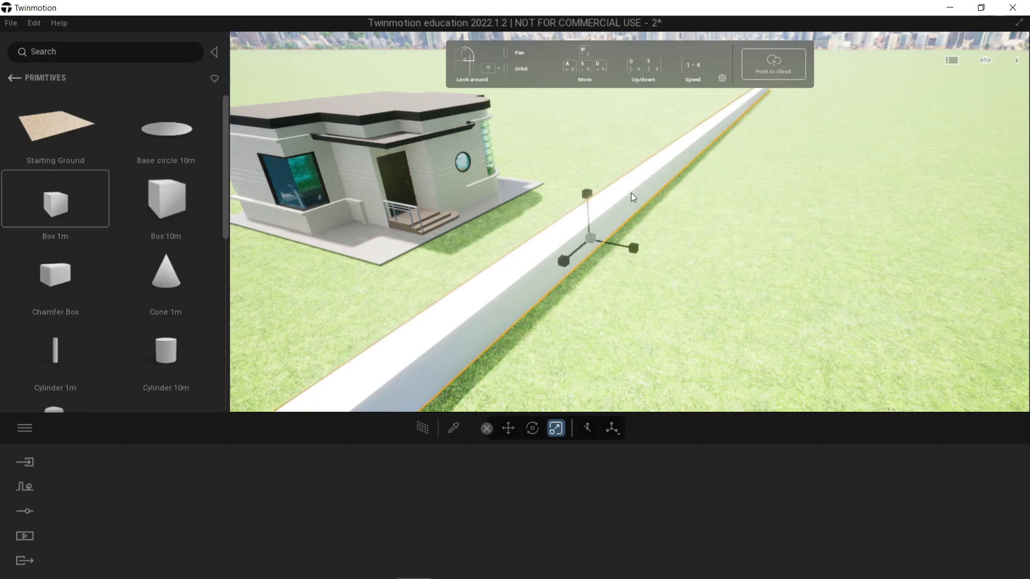
{"action": "key", "text": "Tab"}
{"action": "key", "text": "Tab"}
{"action": "key", "text": "Tab"}
{"action": "key", "text": "Tab"}
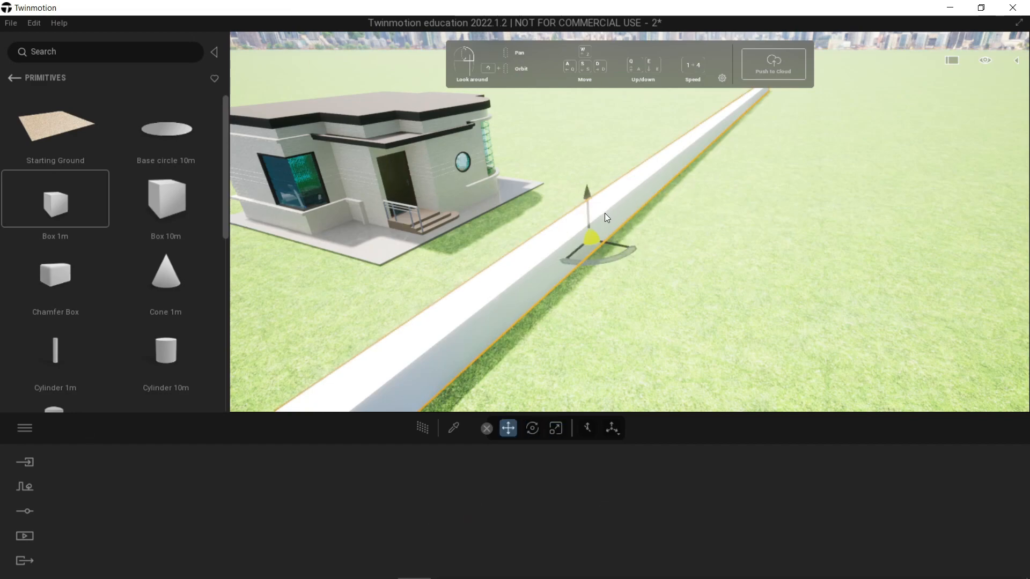
{"action": "left_click_drag", "start_coordinate": [591, 216], "coordinate": [590, 237]}
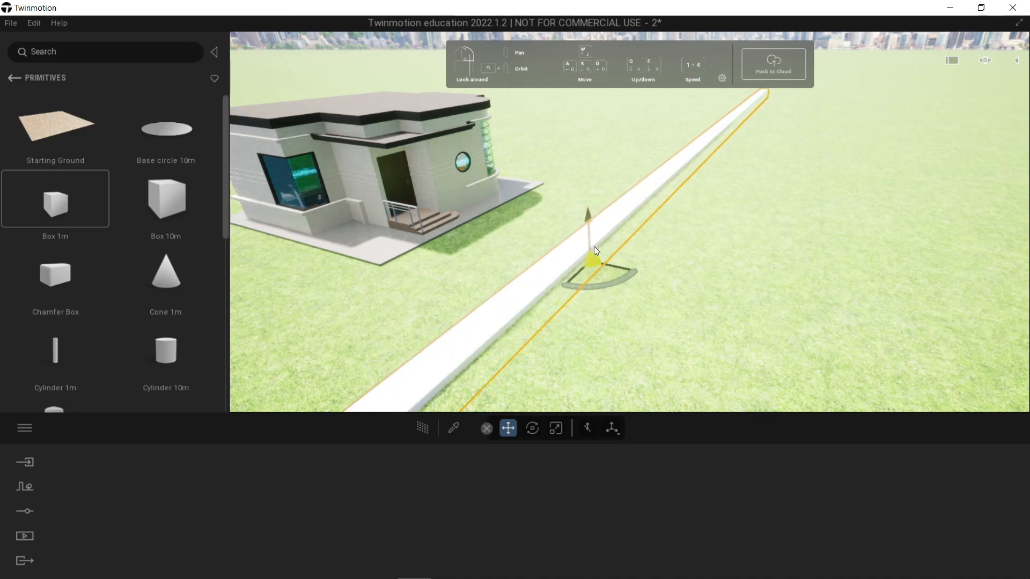
Step: Scale the long box down across its width by a factor of about 0.52 to make it a narrow curb strip
{"action": "key", "text": "Tab"}
{"action": "key", "text": "Tab"}
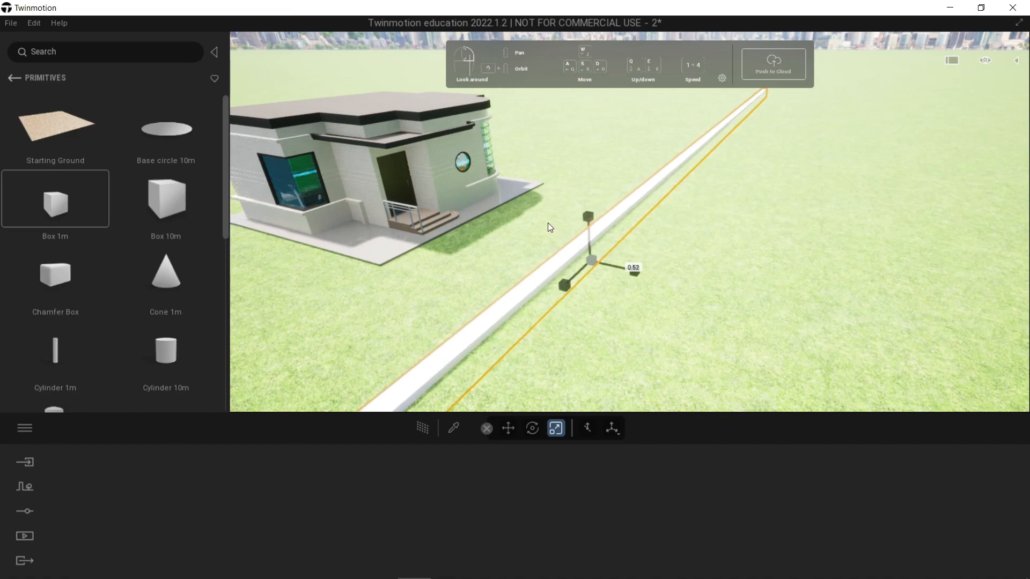
{"action": "key", "text": "Tab"}
{"action": "key", "text": "Tab"}
{"action": "key", "text": "Tab"}
{"action": "left_click", "coordinate": [825, 242]}
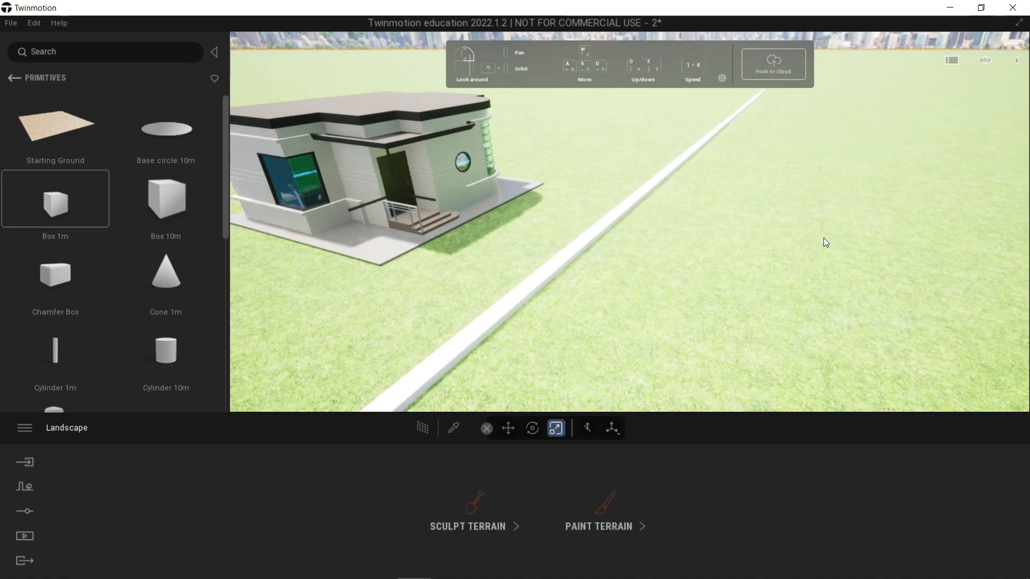
Step: Create one instance of the curb strip on the side away from the house, parallel to the original, with a spacing of 10
{"action": "left_click", "coordinate": [600, 235]}
{"action": "key", "text": "Tab"}
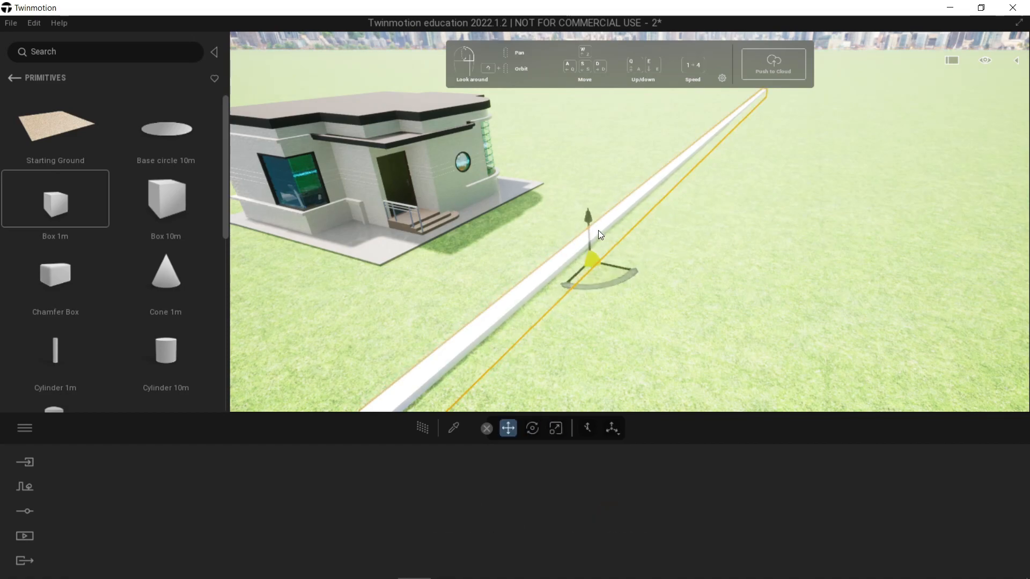
{"action": "left_click", "coordinate": [619, 266]}
{"action": "left_click_drag", "start_coordinate": [620, 266], "coordinate": [1003, 382]}
{"action": "double_click", "coordinate": [528, 317]}
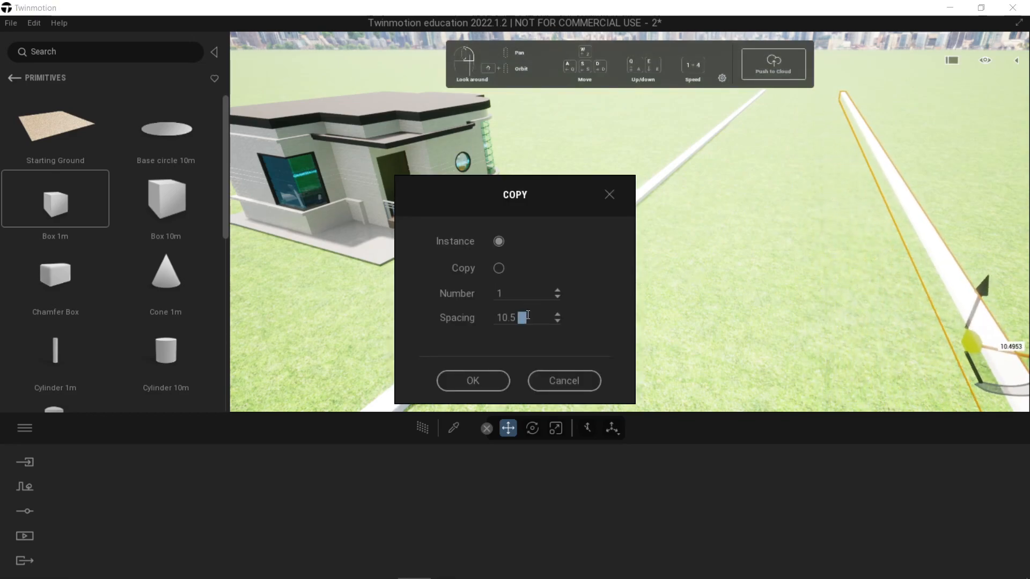
{"action": "type", "text": "10"}
{"action": "left_click", "coordinate": [472, 381]}
{"action": "left_click", "coordinate": [675, 269]}
Step: Open terrain painting for the grass landscape and show the man-made ground materials in the library
{"action": "key", "text": "s"}
{"action": "right_click_drag", "start_coordinate": [675, 269], "coordinate": [768, 252]}
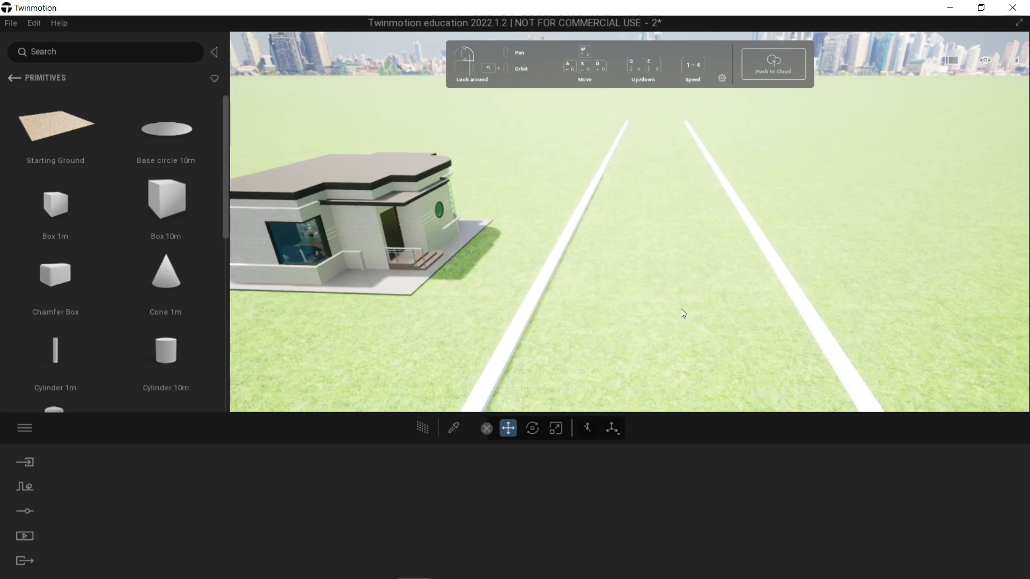
{"action": "left_click", "coordinate": [658, 252]}
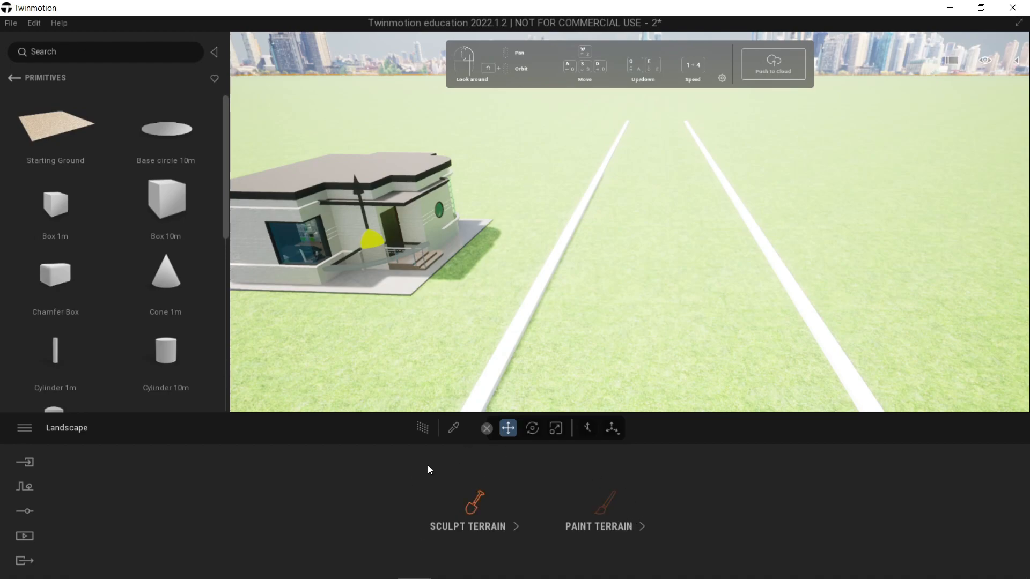
{"action": "left_click", "coordinate": [610, 508]}
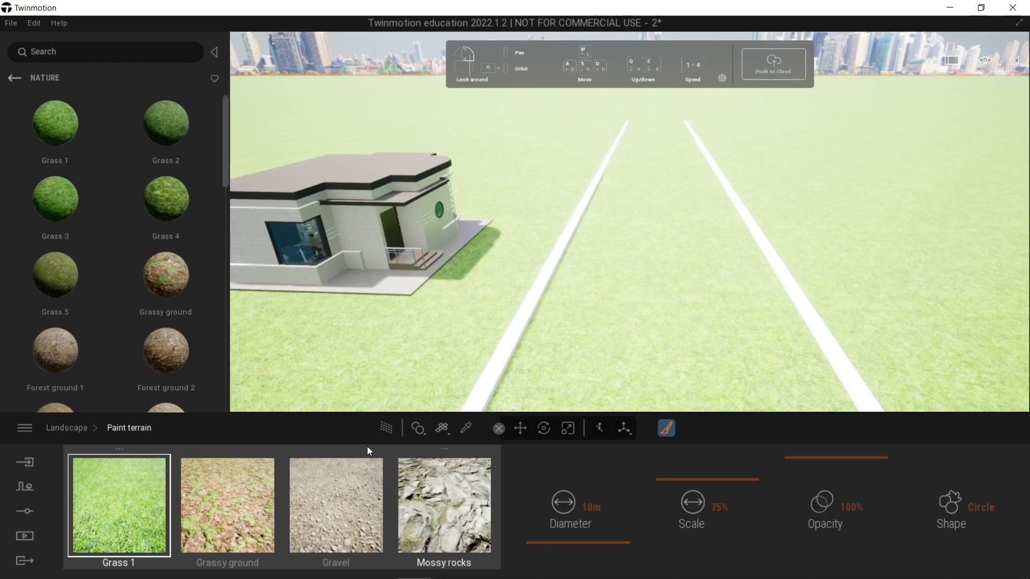
{"action": "left_click", "coordinate": [14, 79]}
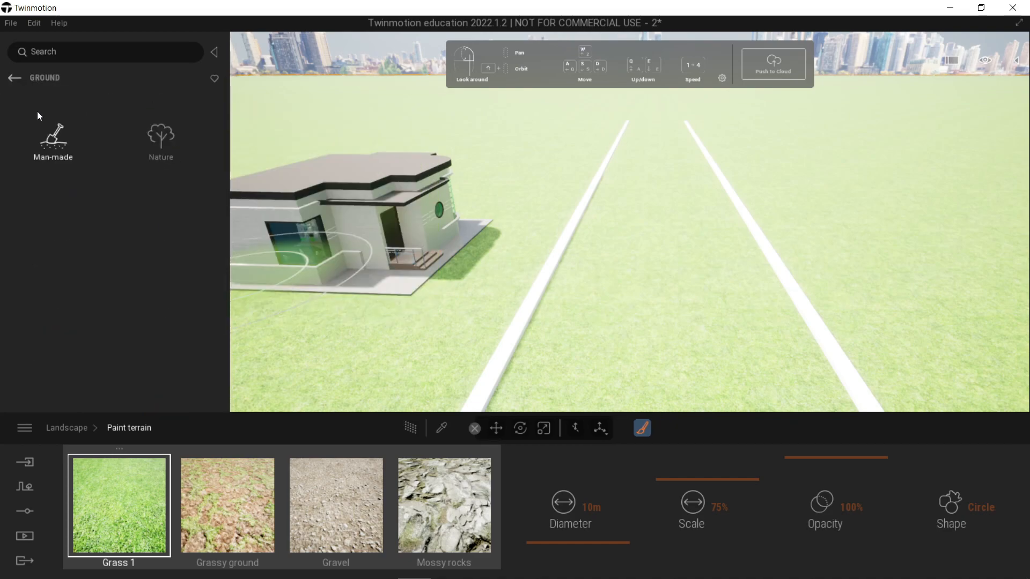
{"action": "left_click", "coordinate": [48, 140]}
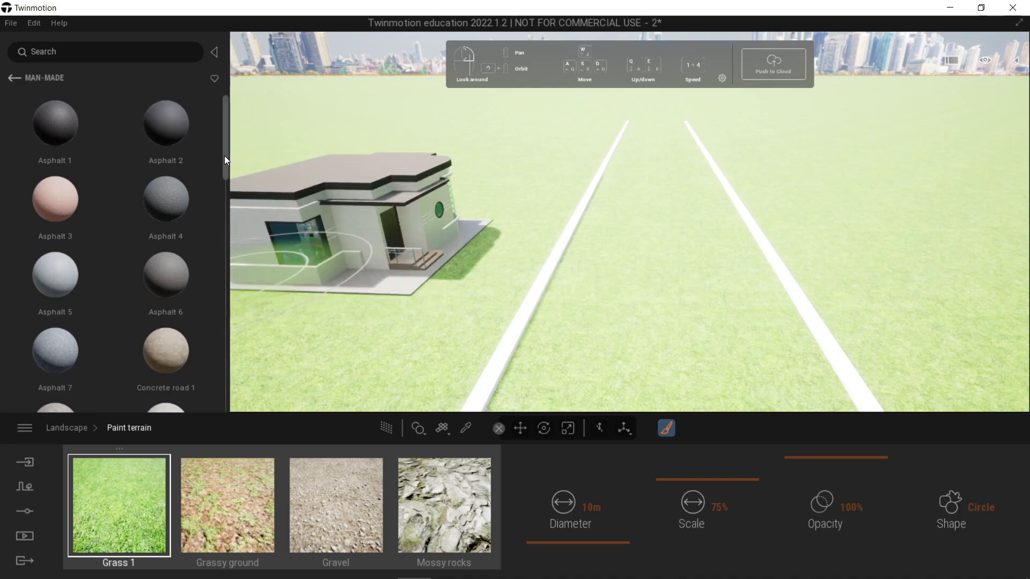
Step: Replace the Grassy ground paint layer with the Asphalt 1 material and make it the active terrain paint
{"action": "left_click_drag", "start_coordinate": [224, 158], "coordinate": [223, 137]}
{"action": "mouse_move", "coordinate": [180, 207]}
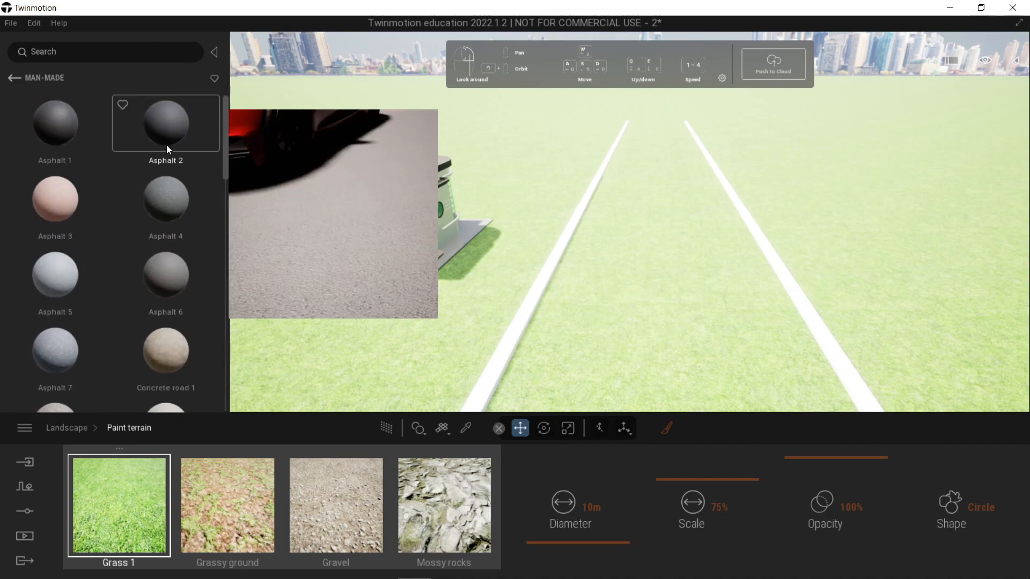
{"action": "mouse_move", "coordinate": [64, 208]}
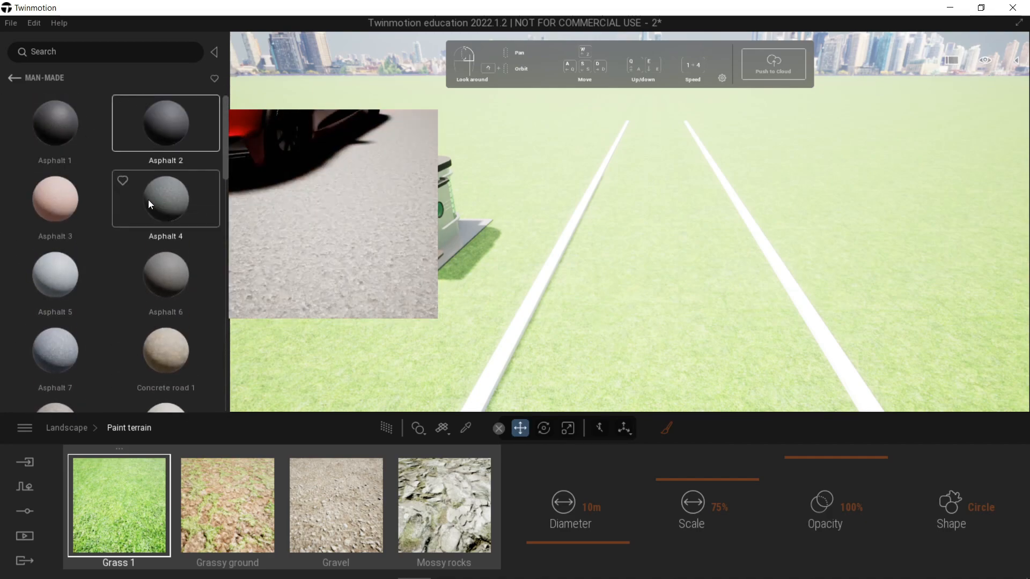
{"action": "left_click", "coordinate": [170, 277]}
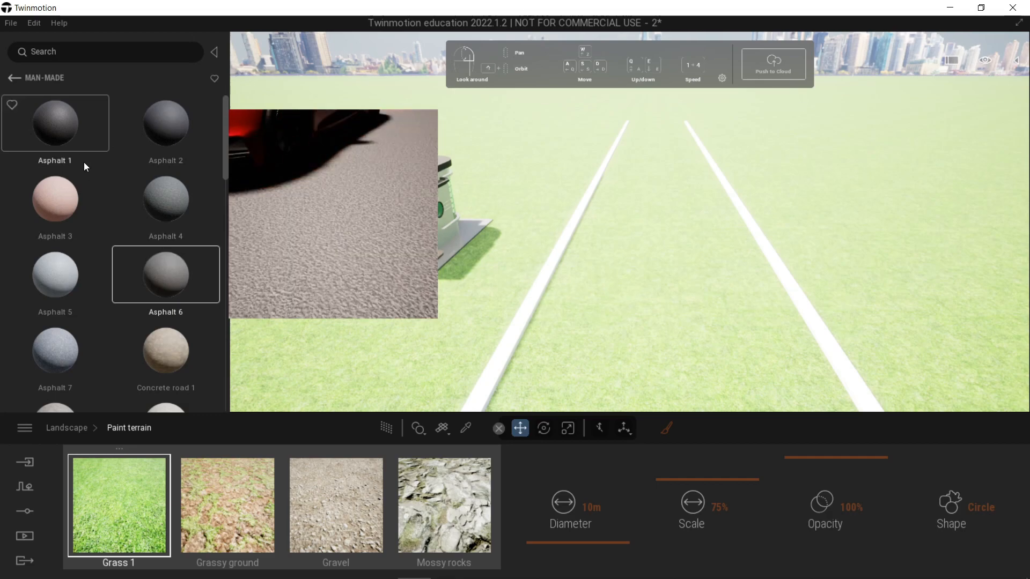
{"action": "left_click", "coordinate": [65, 136]}
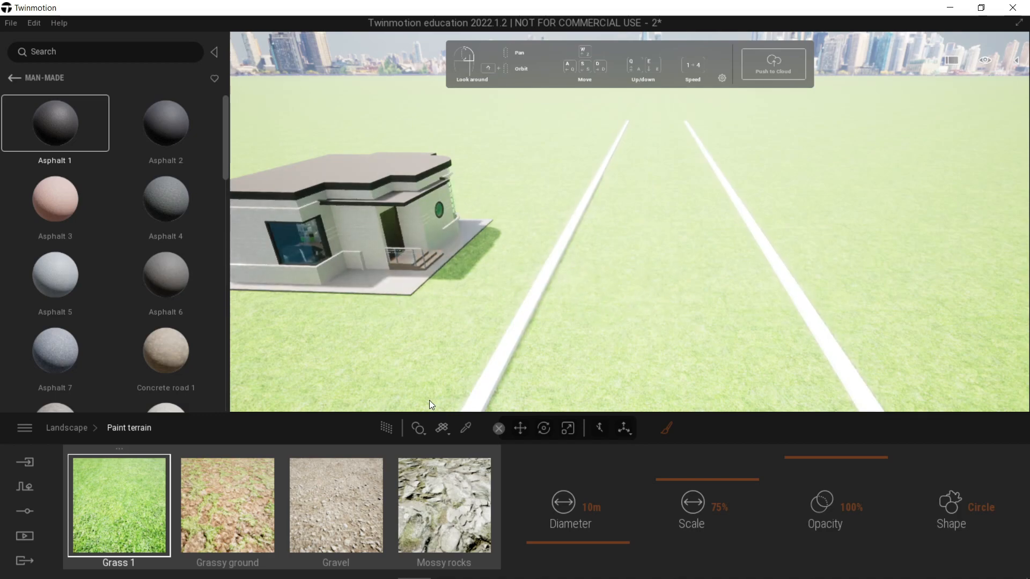
{"action": "left_click_drag", "start_coordinate": [299, 502], "coordinate": [244, 507]}
{"action": "left_click", "coordinate": [318, 496]}
{"action": "left_click", "coordinate": [431, 492]}
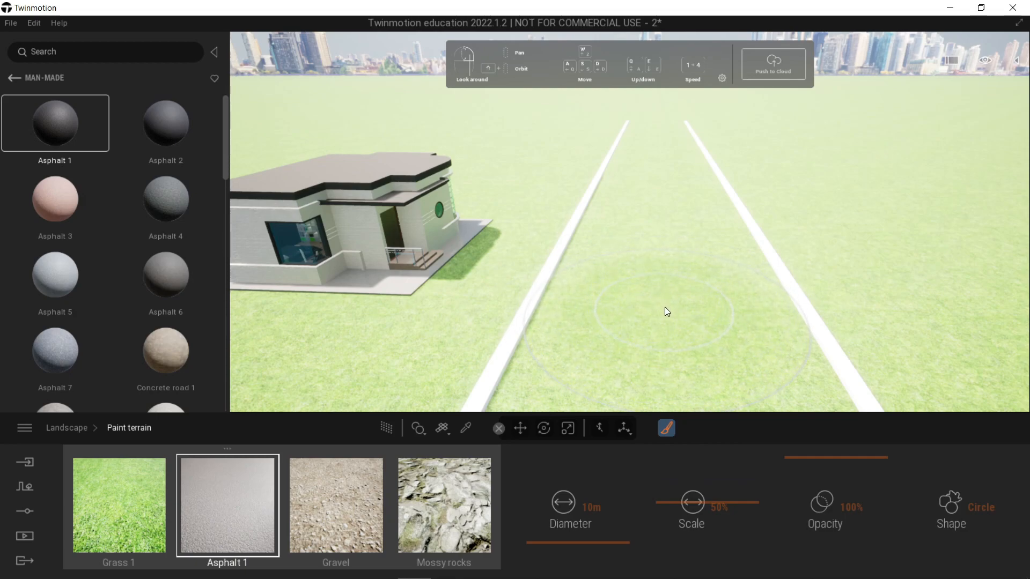
Step: Undo a trial stroke, set the brush diameter to 12 m, and paint Asphalt 1 along the full strip between the two curbs
{"action": "mouse_move", "coordinate": [663, 307]}
{"action": "left_mouse_down"}
{"action": "mouse_move", "coordinate": [664, 180]}
{"action": "mouse_move", "coordinate": [664, 262]}
{"action": "left_mouse_up"}
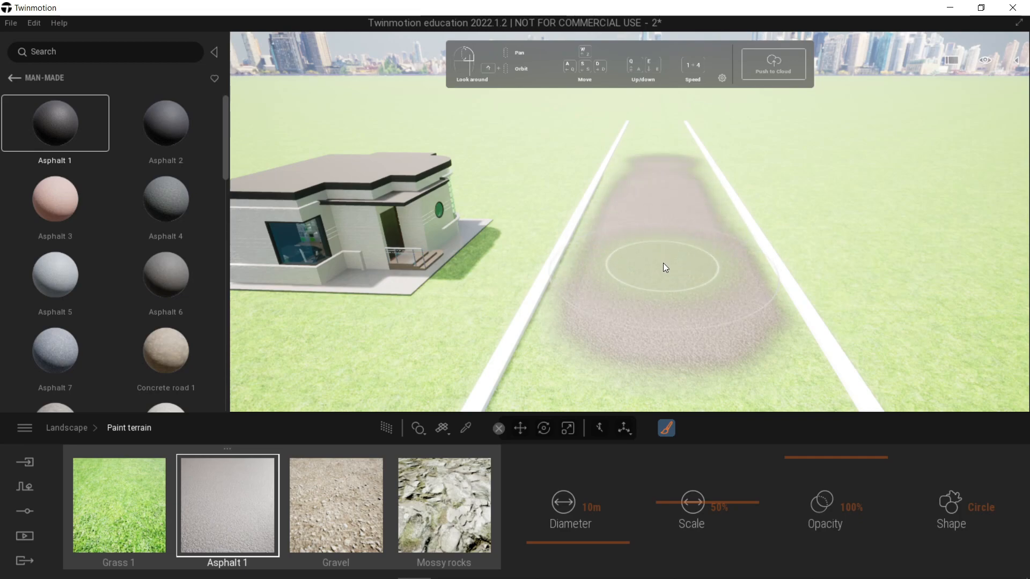
{"action": "key", "text": "ctrl+z"}
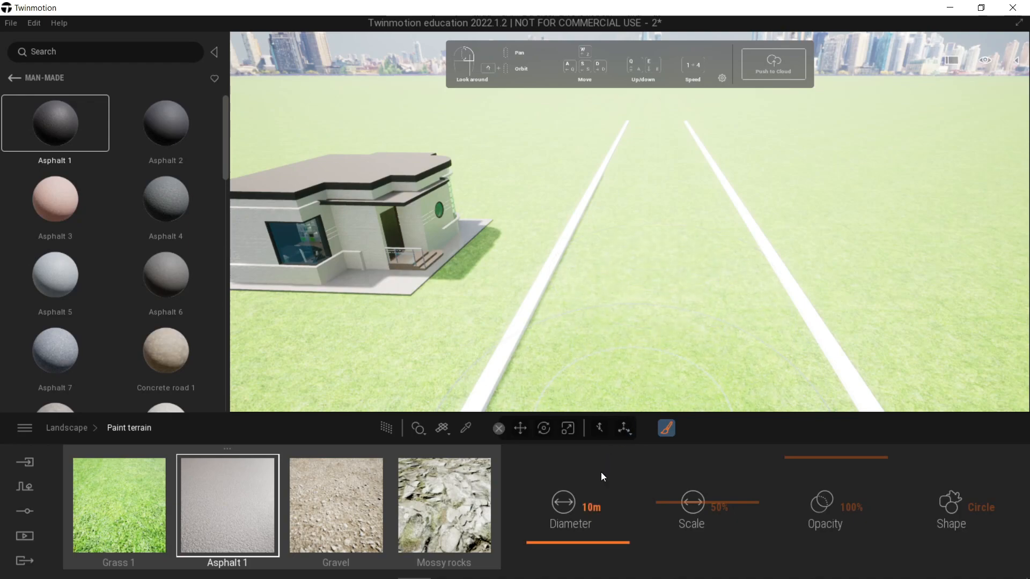
{"action": "left_click", "coordinate": [592, 508]}
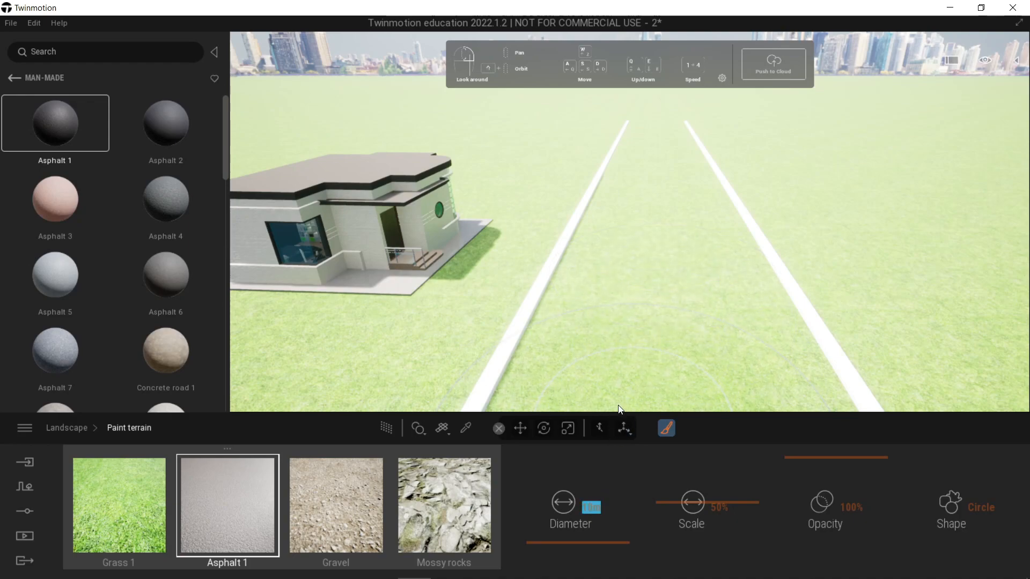
{"action": "type", "text": "12"}
{"action": "key", "text": "Return"}
{"action": "mouse_move", "coordinate": [654, 306]}
{"action": "left_mouse_down"}
{"action": "mouse_move", "coordinate": [659, 268]}
{"action": "mouse_move", "coordinate": [659, 301]}
{"action": "mouse_move", "coordinate": [666, 285]}
{"action": "mouse_move", "coordinate": [670, 218]}
{"action": "mouse_move", "coordinate": [666, 163]}
{"action": "mouse_move", "coordinate": [652, 162]}
{"action": "mouse_move", "coordinate": [658, 130]}
{"action": "mouse_move", "coordinate": [663, 155]}
{"action": "left_mouse_up"}
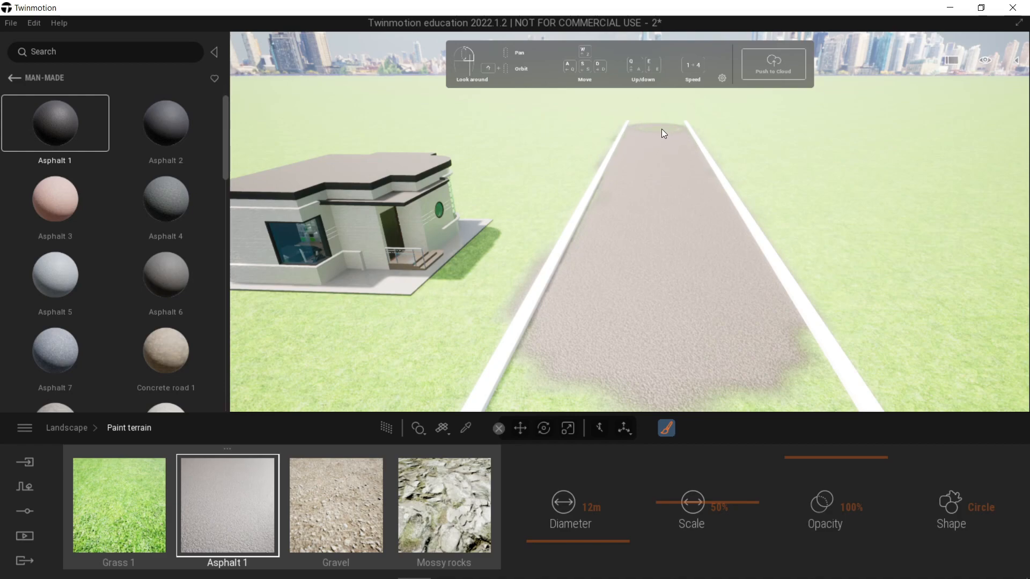
{"action": "mouse_move", "coordinate": [657, 149]}
{"action": "left_mouse_down"}
{"action": "mouse_move", "coordinate": [658, 130]}
{"action": "mouse_move", "coordinate": [672, 263]}
{"action": "mouse_move", "coordinate": [703, 323]}
{"action": "mouse_move", "coordinate": [674, 363]}
{"action": "mouse_move", "coordinate": [635, 375]}
{"action": "mouse_move", "coordinate": [708, 389]}
{"action": "mouse_move", "coordinate": [674, 326]}
{"action": "mouse_move", "coordinate": [668, 125]}
{"action": "left_mouse_up"}
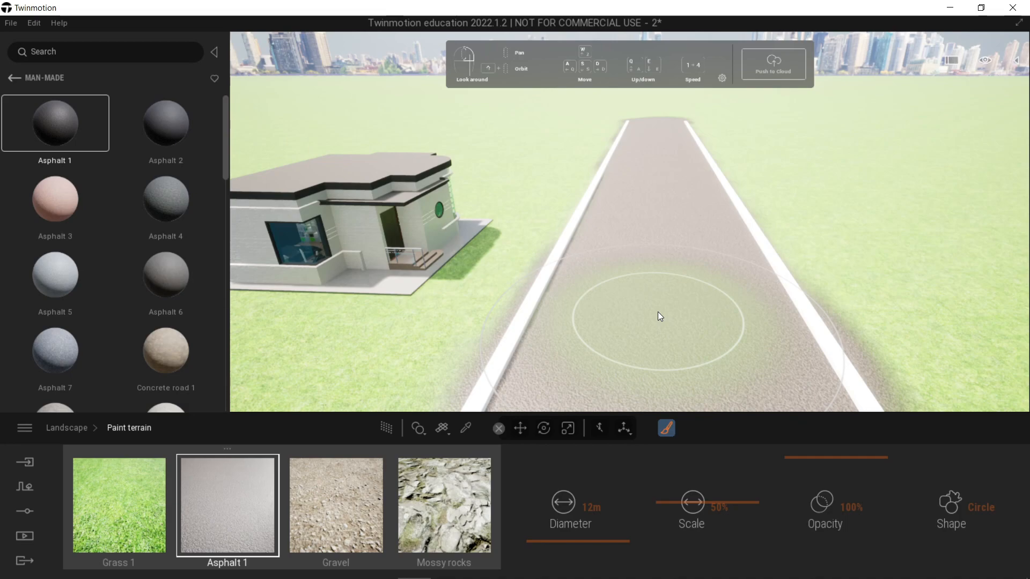
Step: Paint Grass 1 with a 2 m brush along the outer sides of the curbs to cover the asphalt overspill
{"action": "left_click", "coordinate": [131, 491]}
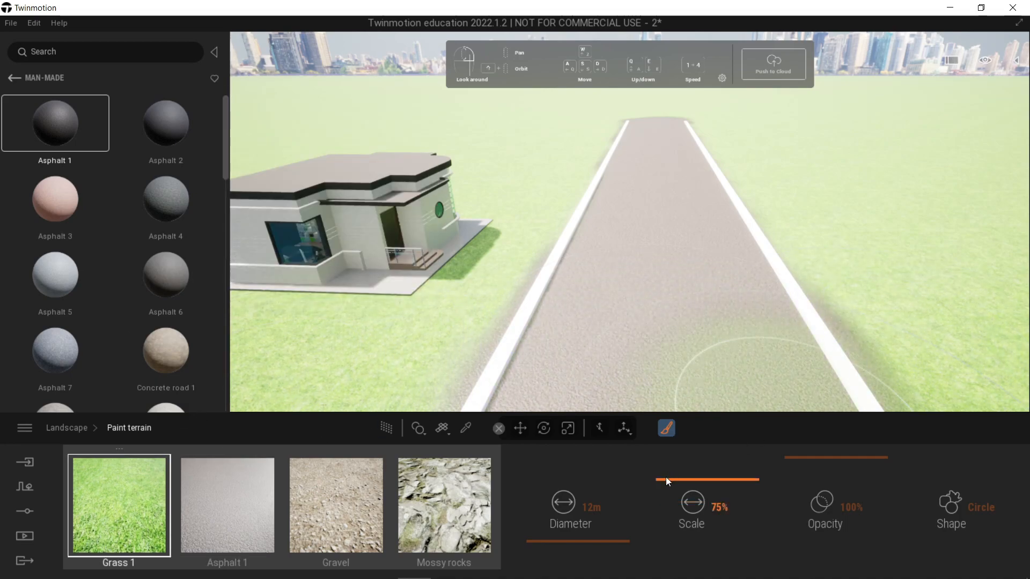
{"action": "left_click_drag", "start_coordinate": [614, 543], "coordinate": [613, 549]}
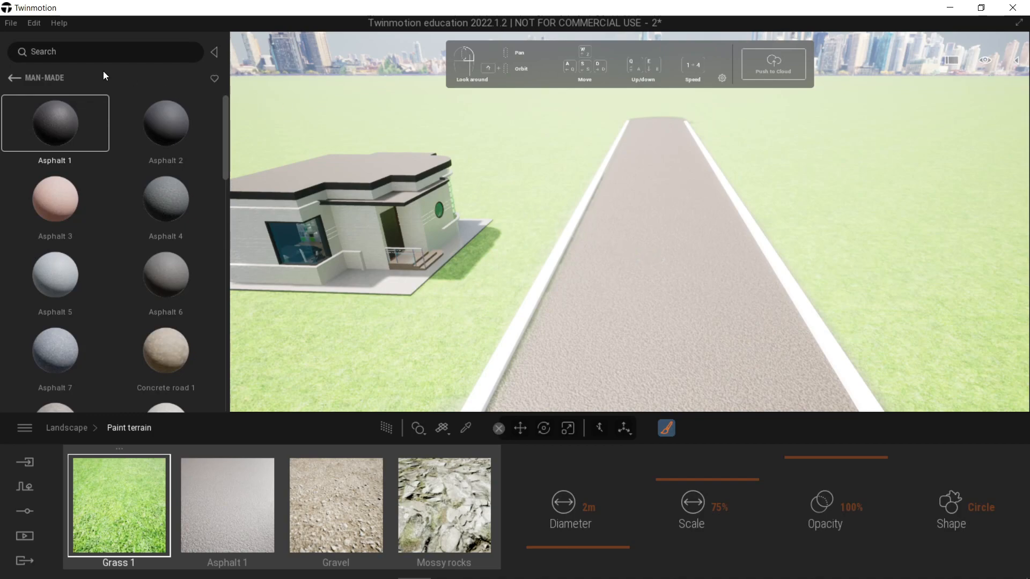
Step: Place a Dash marking decal in the middle of the asphalt road and rotate it 90 degrees to run along the road
{"action": "left_click", "coordinate": [17, 80]}
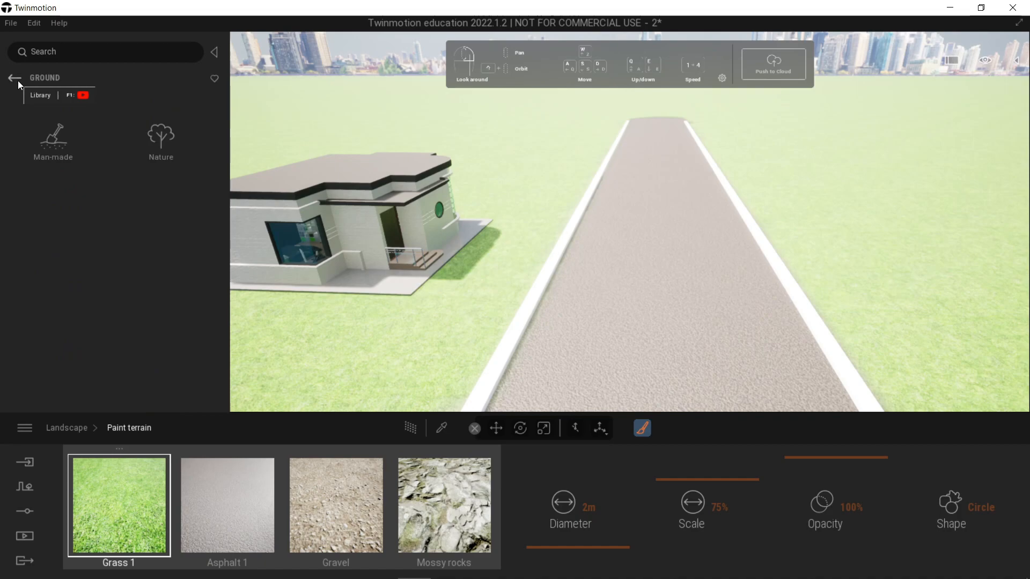
{"action": "left_click", "coordinate": [18, 81]}
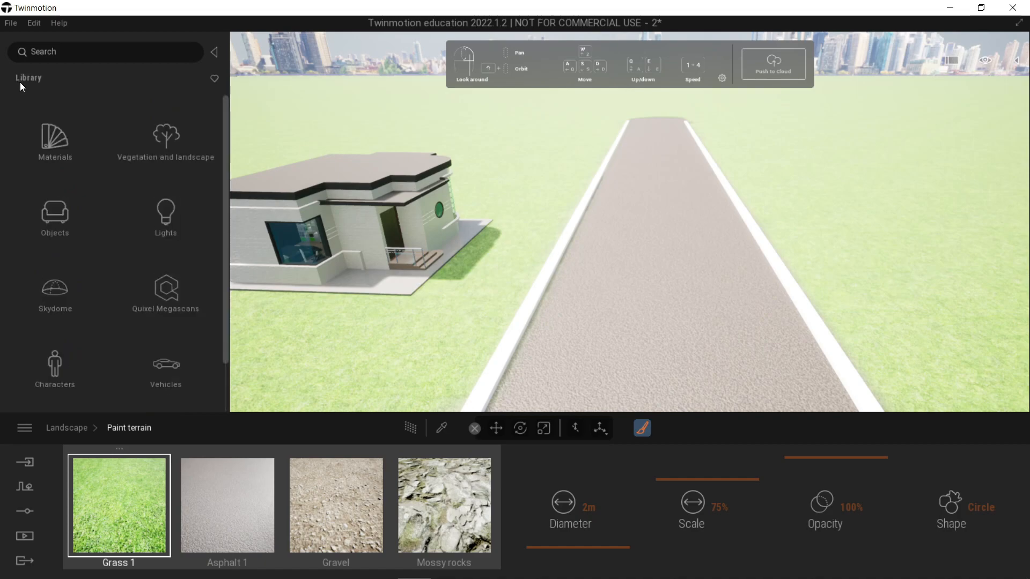
{"action": "left_click", "coordinate": [53, 212]}
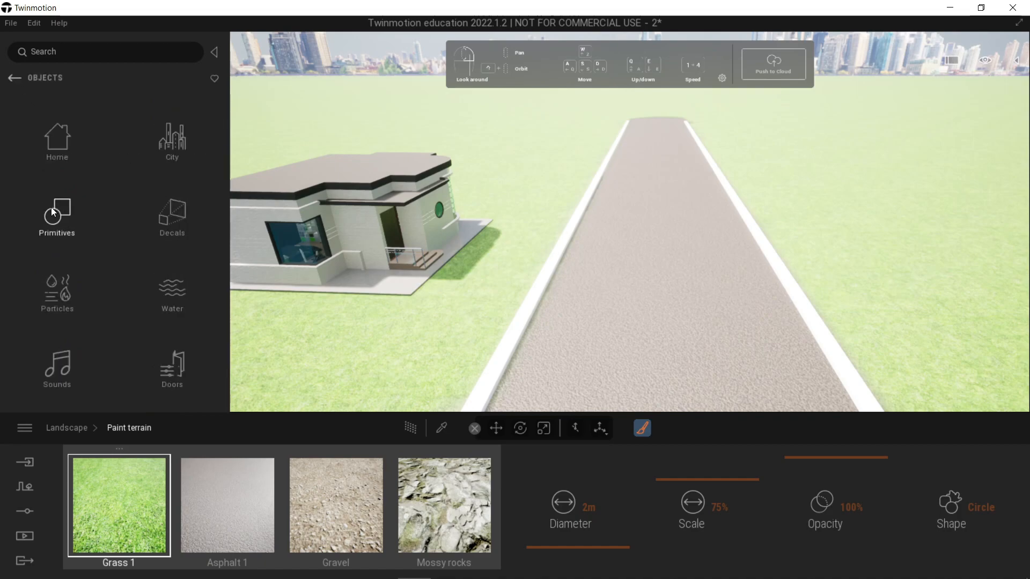
{"action": "left_click", "coordinate": [164, 223]}
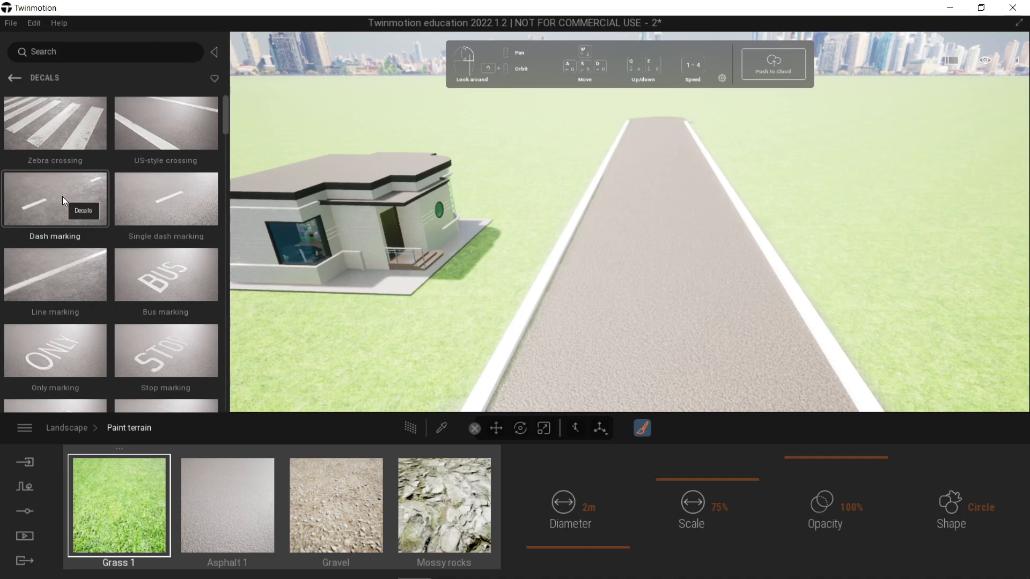
{"action": "mouse_move", "coordinate": [55, 198]}
{"action": "left_mouse_down"}
{"action": "mouse_move", "coordinate": [105, 227]}
{"action": "mouse_move", "coordinate": [363, 294]}
{"action": "mouse_move", "coordinate": [667, 303]}
{"action": "mouse_move", "coordinate": [673, 333]}
{"action": "left_mouse_up"}
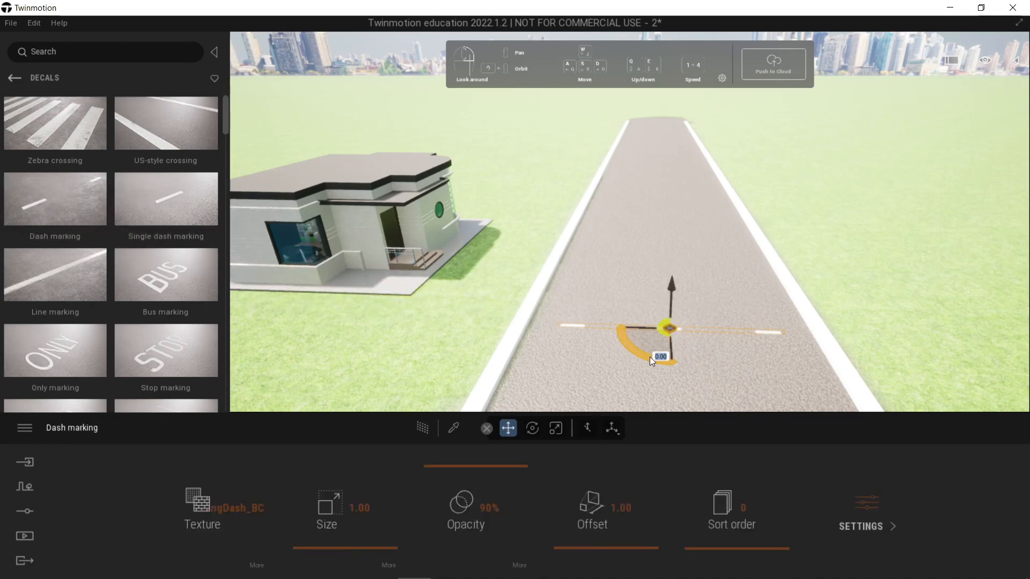
{"action": "type", "text": "90"}
{"action": "key", "text": "Return"}
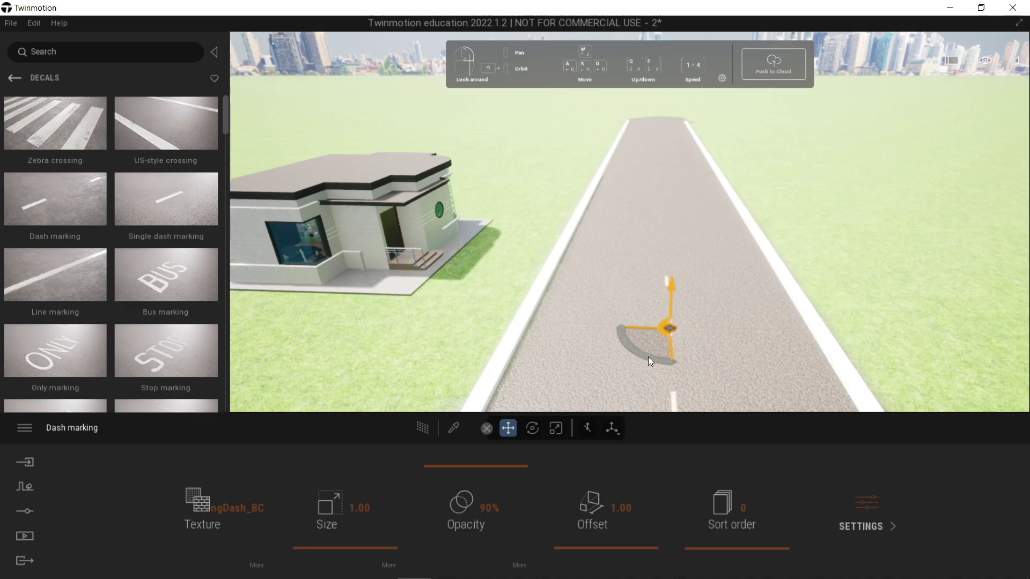
{"action": "left_click", "coordinate": [679, 331]}
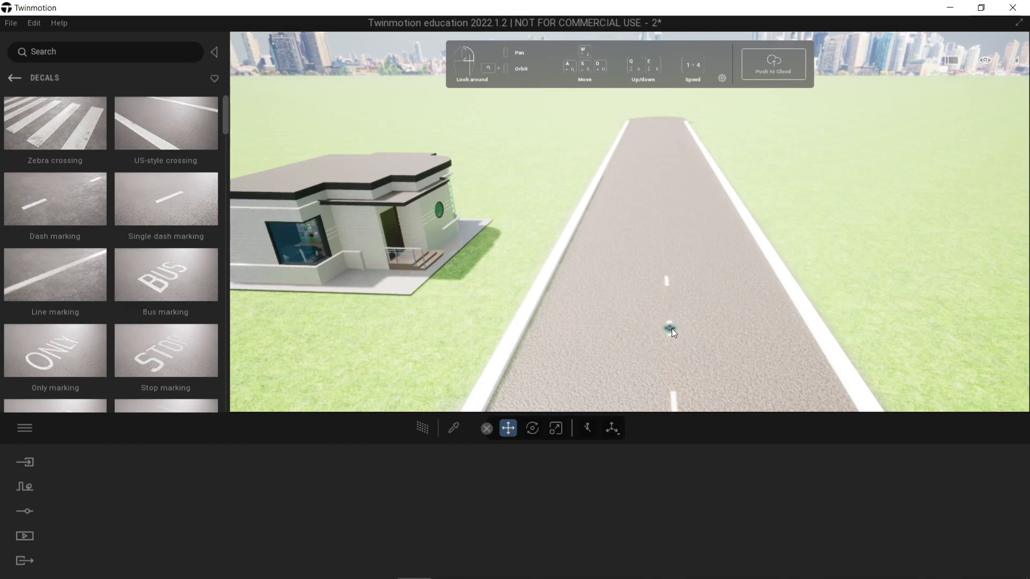
Step: Hide the navigation help overlay in the viewport
{"action": "key", "text": "d"}
{"action": "right_click_drag", "start_coordinate": [687, 327], "coordinate": [667, 317]}
{"action": "key", "text": "s"}
{"action": "key", "text": "d"}
{"action": "key", "text": "s"}
{"action": "key", "text": "s"}
{"action": "key", "text": "s"}
{"action": "right_click_drag", "start_coordinate": [603, 281], "coordinate": [524, 289]}
{"action": "key", "text": "s"}
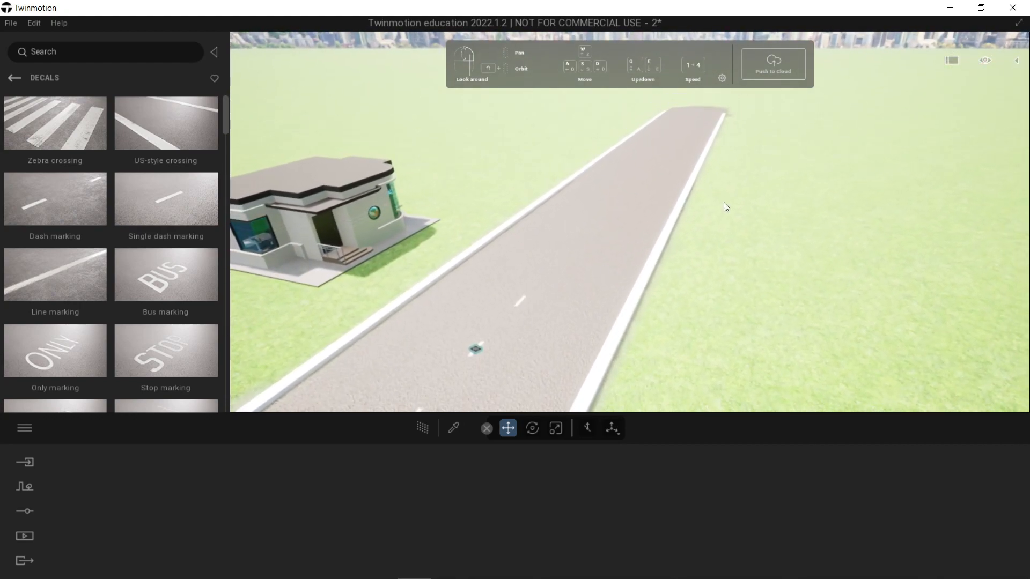
{"action": "left_click", "coordinate": [985, 60]}
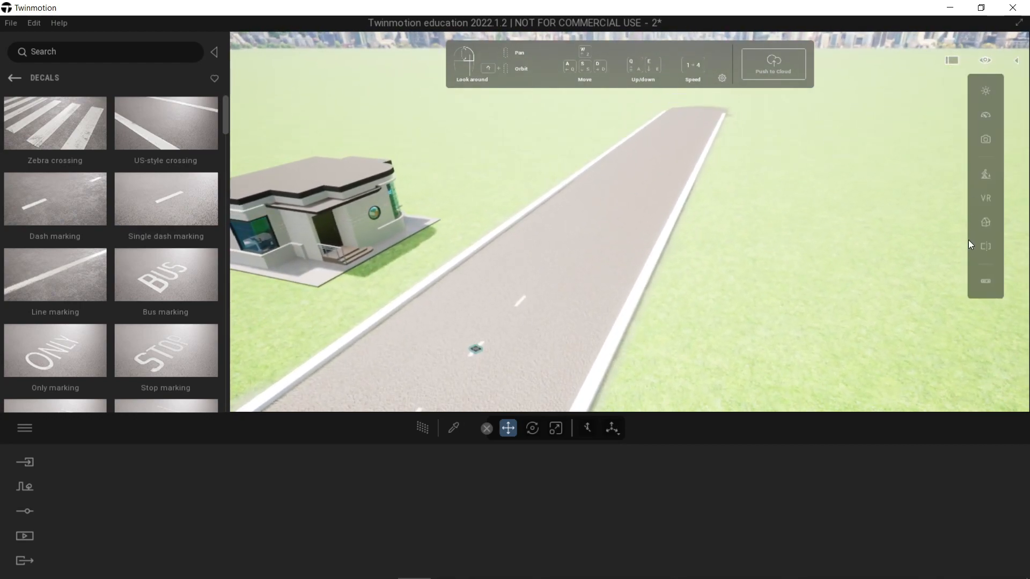
{"action": "left_click", "coordinate": [986, 283]}
{"action": "left_click", "coordinate": [920, 278]}
Step: Move the dash marking decal slightly to bring it closer to the centreline of the road
{"action": "right_click_drag", "start_coordinate": [555, 268], "coordinate": [533, 295]}
{"action": "mouse_move", "coordinate": [514, 295]}
{"action": "left_mouse_down"}
{"action": "mouse_move", "coordinate": [548, 269]}
{"action": "mouse_move", "coordinate": [528, 283]}
{"action": "left_mouse_up"}
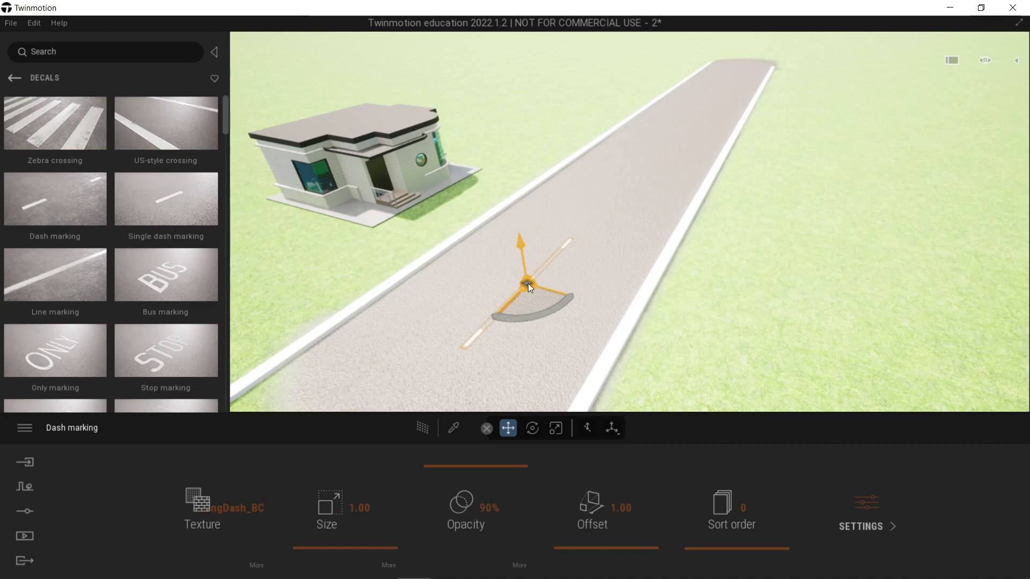
{"action": "left_click_drag", "start_coordinate": [528, 283], "coordinate": [531, 281]}
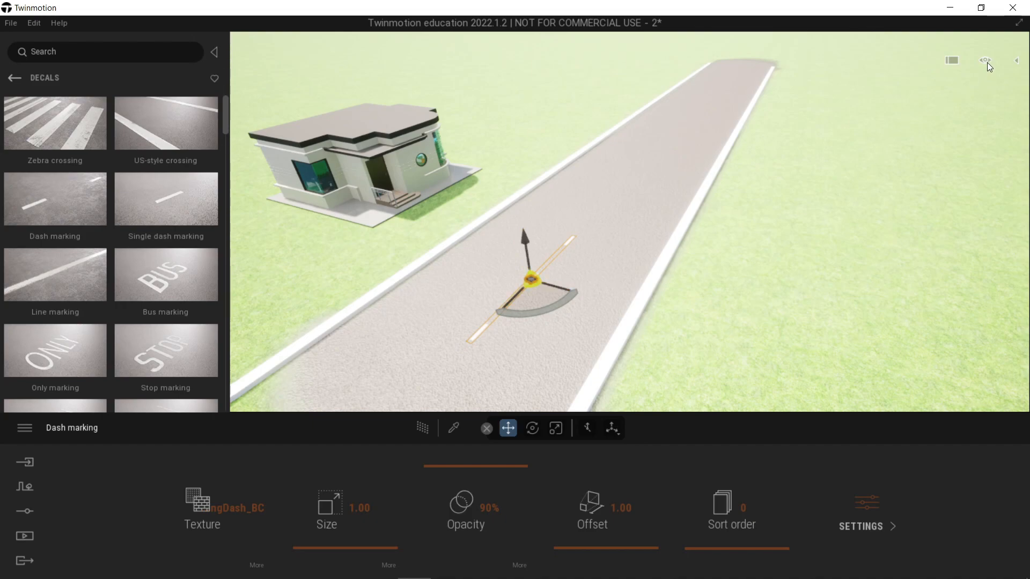
Step: Switch the viewport to the top view and frame the dash marking at the near end of the road
{"action": "mouse_move", "coordinate": [988, 64]}
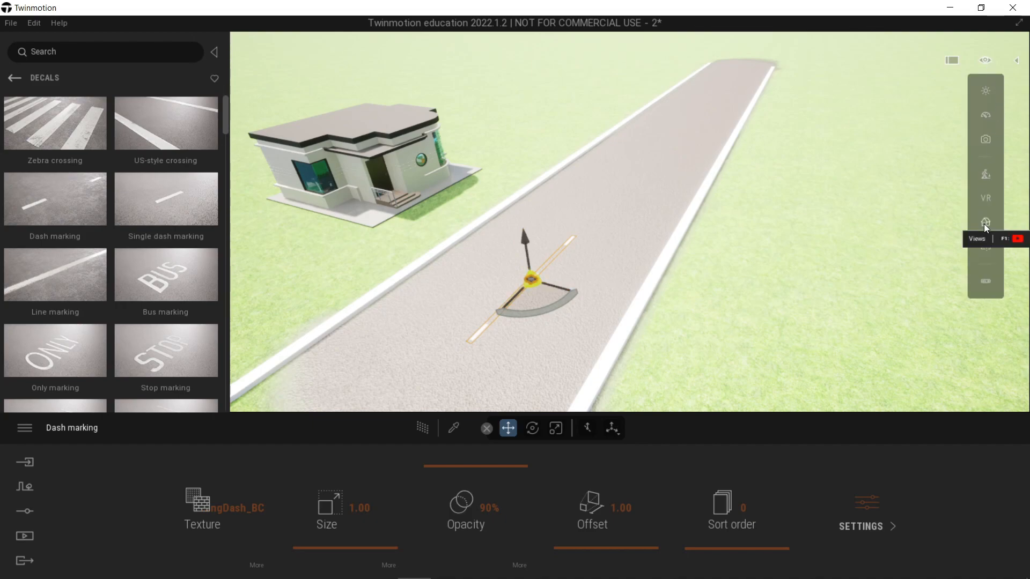
{"action": "mouse_move", "coordinate": [984, 224]}
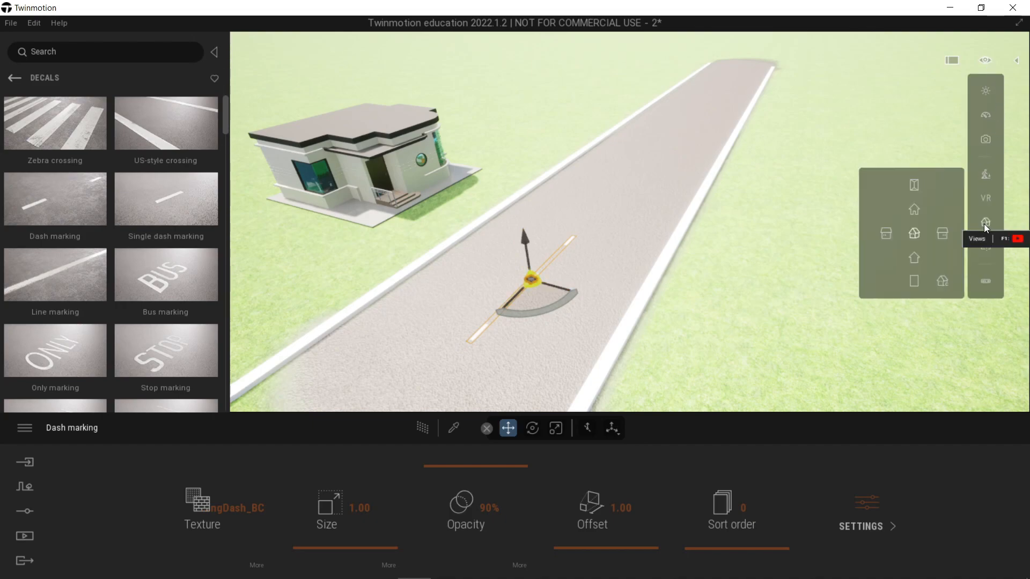
{"action": "left_click", "coordinate": [915, 186]}
{"action": "left_click", "coordinate": [637, 315]}
{"action": "scroll", "coordinate": [604, 325], "scroll_direction": "up", "scroll_amount": 5}
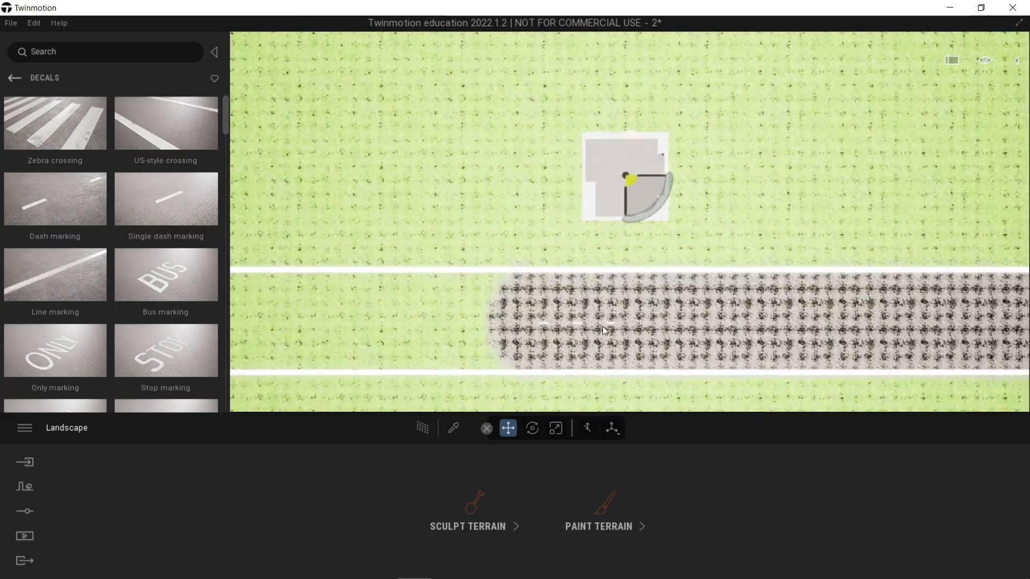
{"action": "scroll", "coordinate": [579, 328], "scroll_direction": "down", "scroll_amount": 1}
{"action": "key", "text": "d"}
{"action": "key", "text": "a"}
{"action": "key", "text": "d"}
{"action": "key", "text": "d"}
{"action": "key", "text": "d"}
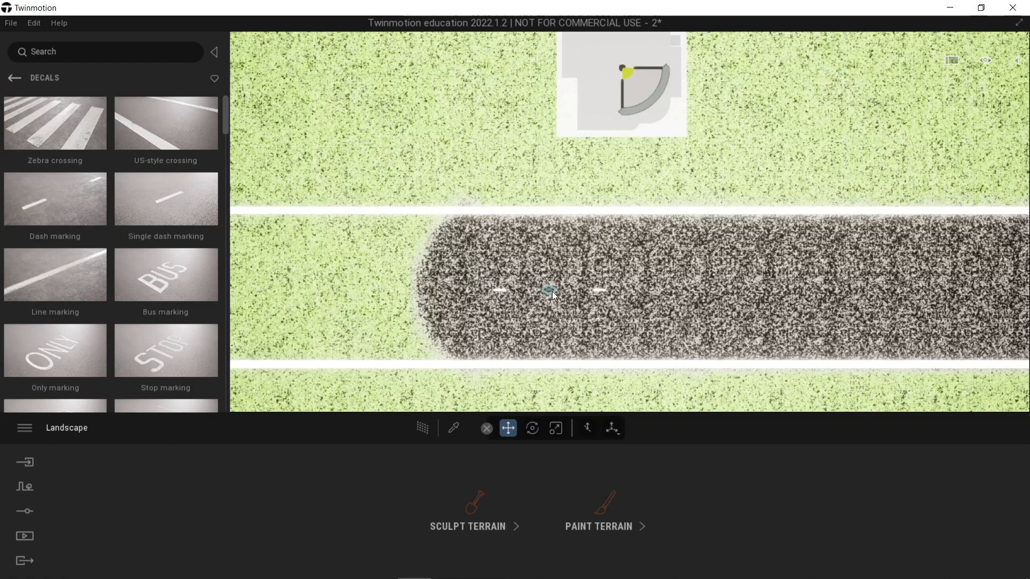
Step: Copy the dash marking decal along the road's centreline as multiple instances with a spacing of 10
{"action": "left_click", "coordinate": [550, 291]}
{"action": "scroll", "coordinate": [553, 291], "scroll_direction": "up", "scroll_amount": 2}
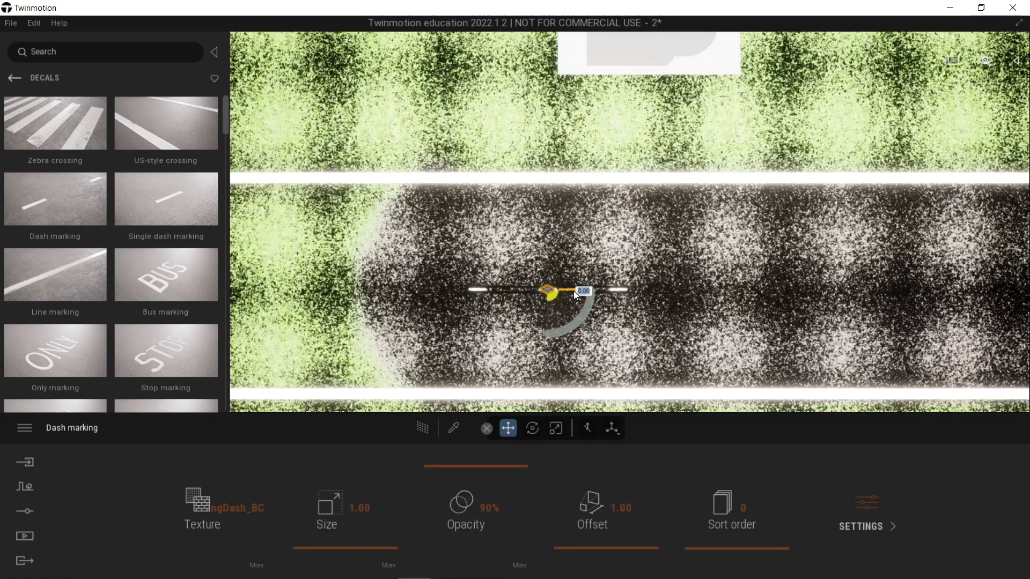
{"action": "left_click_drag", "start_coordinate": [574, 291], "coordinate": [789, 327]}
{"action": "left_click", "coordinate": [547, 318]}
{"action": "left_click_drag", "start_coordinate": [547, 318], "coordinate": [435, 310]}
{"action": "type", "text": "10"}
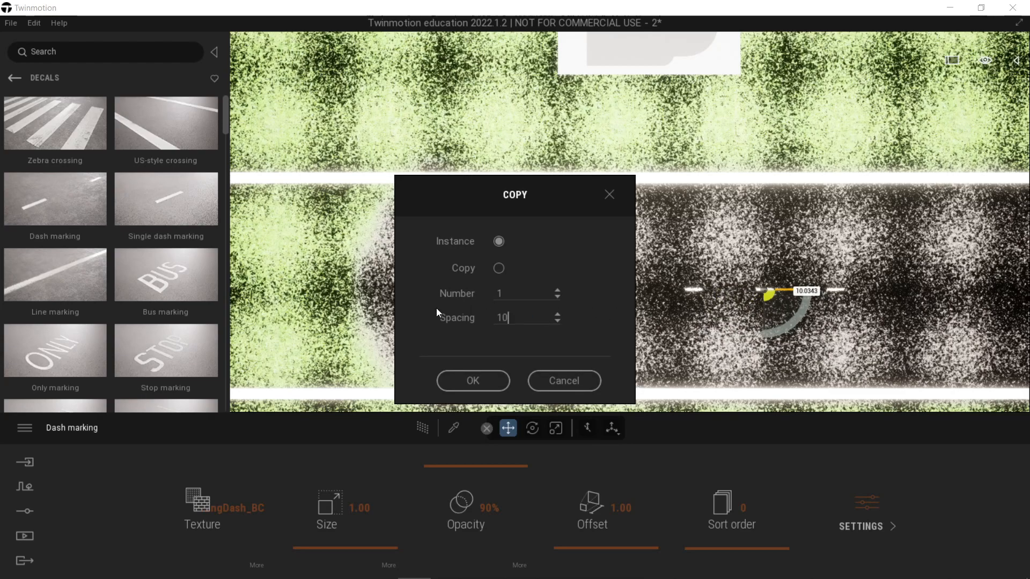
{"action": "left_click", "coordinate": [556, 292]}
{"action": "left_click", "coordinate": [556, 292]}
{"action": "left_click", "coordinate": [556, 292]}
{"action": "left_click", "coordinate": [556, 292]}
{"action": "left_click", "coordinate": [556, 293]}
{"action": "left_click", "coordinate": [556, 293]}
{"action": "left_click", "coordinate": [557, 292]}
{"action": "left_click", "coordinate": [474, 381]}
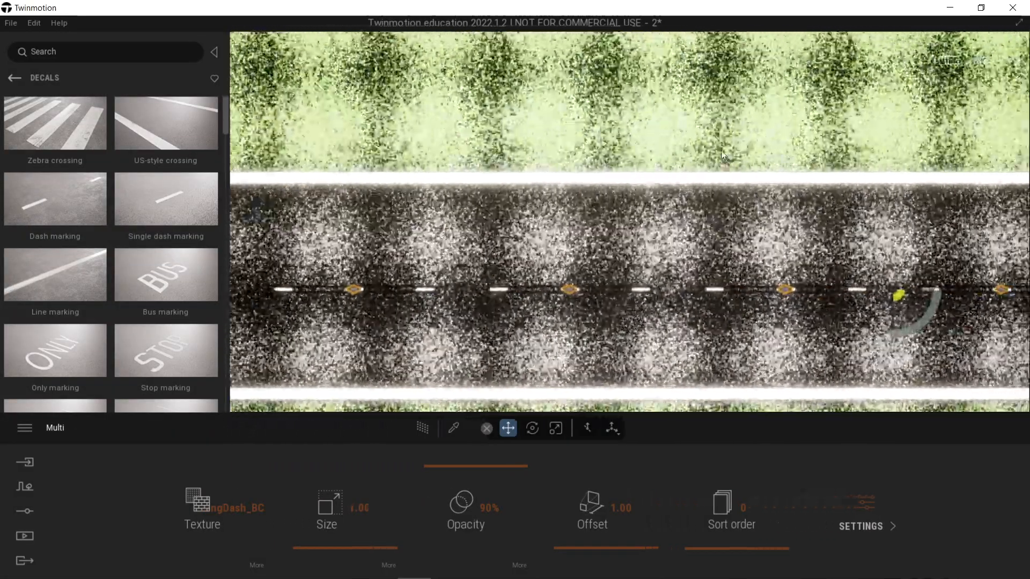
Step: Delete the surplus dash marking decals that extend past the far end of the asphalt road
{"action": "left_click", "coordinate": [723, 156]}
{"action": "key", "text": "d"}
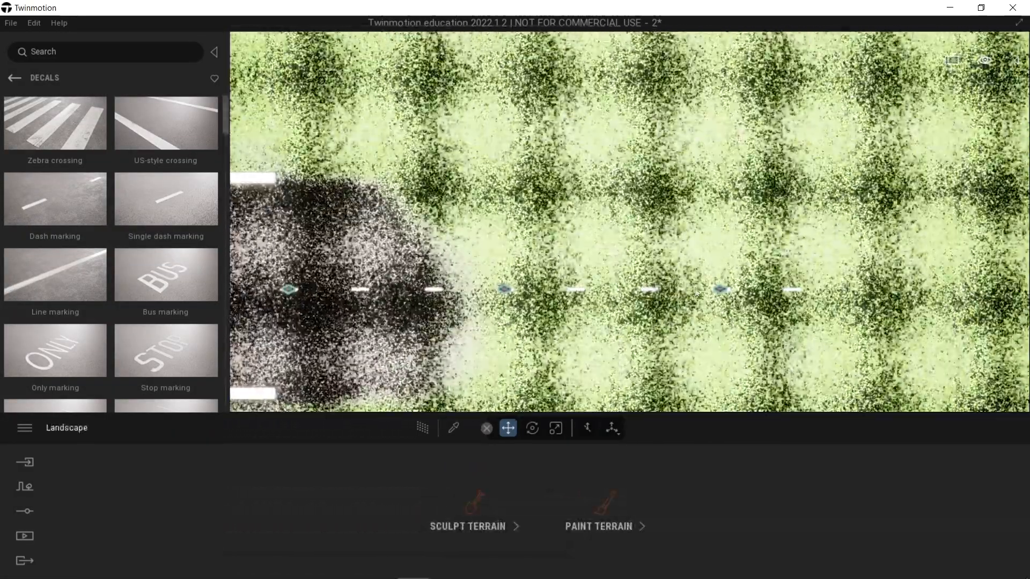
{"action": "left_click", "coordinate": [724, 289]}
{"action": "key", "text": "Delete"}
{"action": "left_click", "coordinate": [505, 290]}
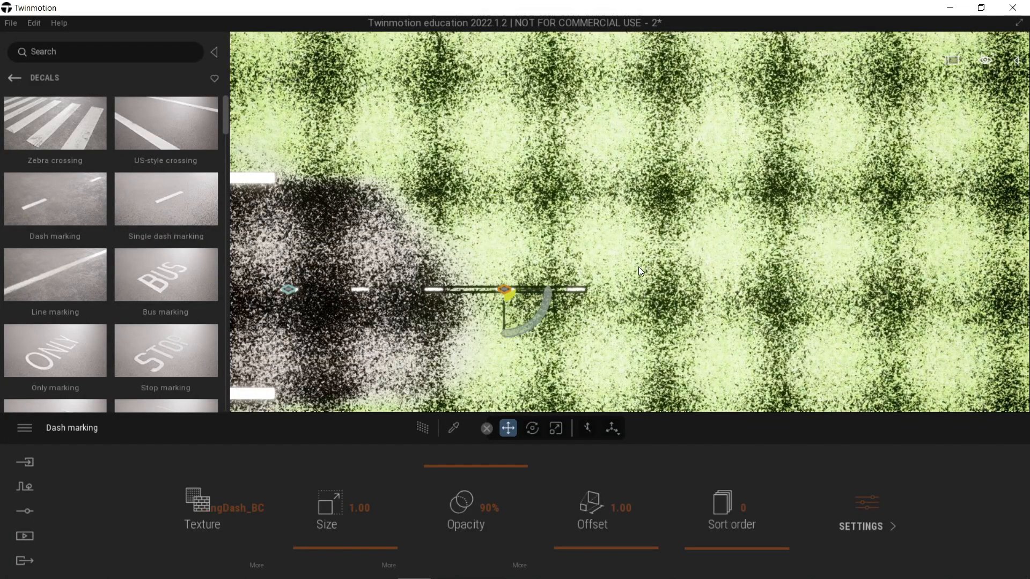
{"action": "key", "text": "Delete"}
{"action": "key", "text": "d"}
{"action": "key", "text": "a"}
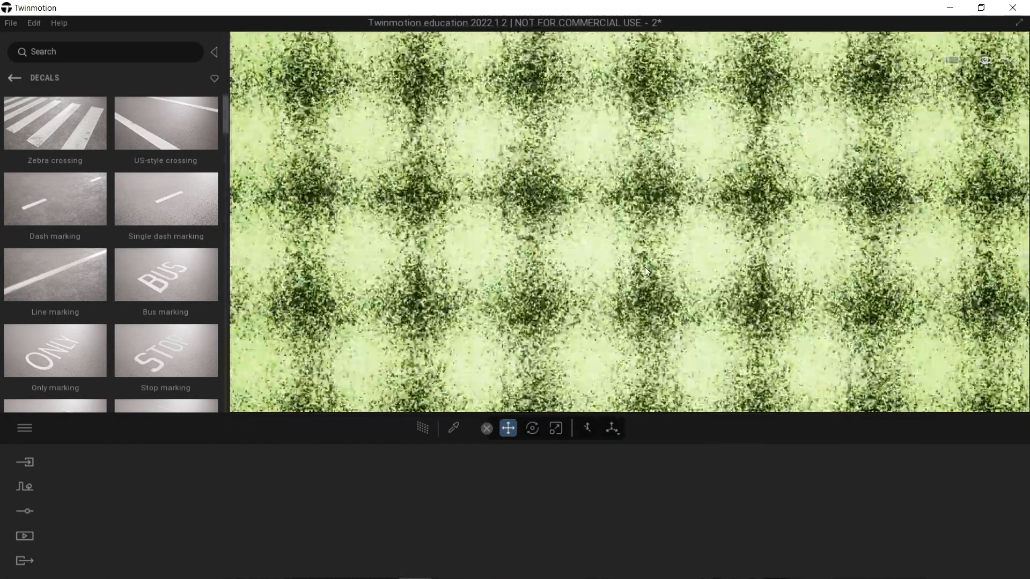
{"action": "key", "text": "a"}
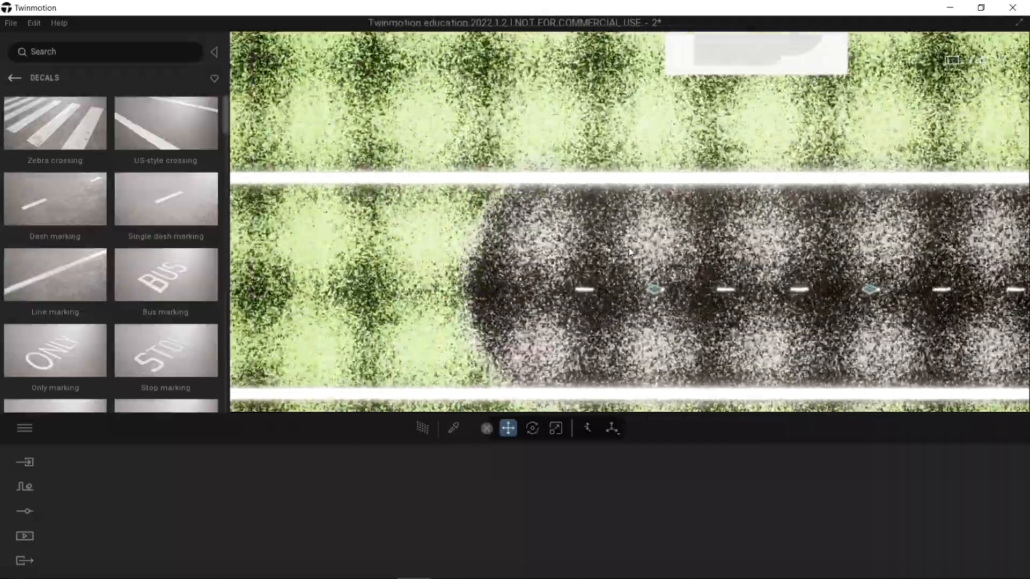
{"action": "key", "text": "d"}
Step: Return to the perspective view and place a Zebra crossing decal on the road in front of the house
{"action": "left_click", "coordinate": [985, 60]}
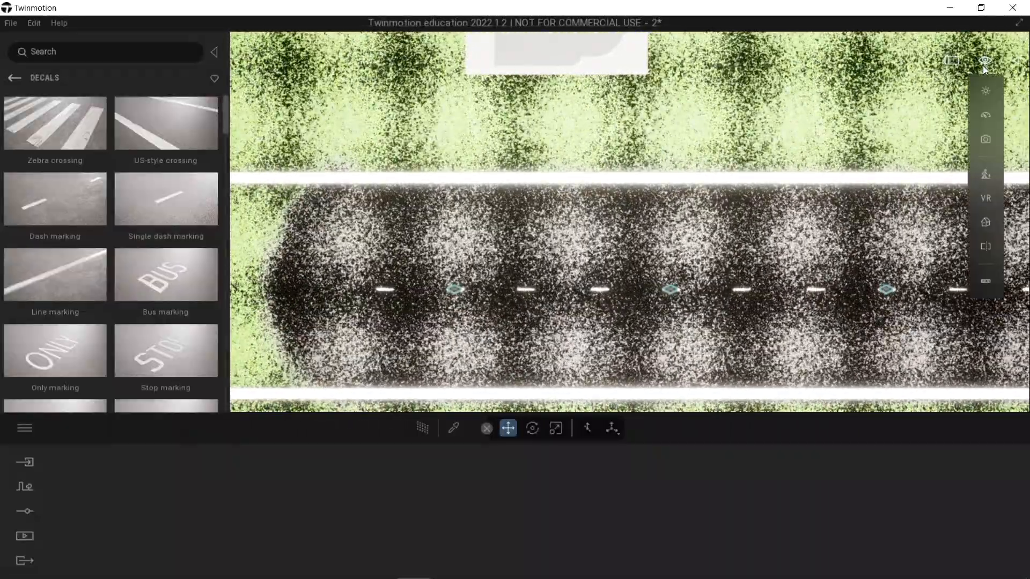
{"action": "mouse_move", "coordinate": [985, 218]}
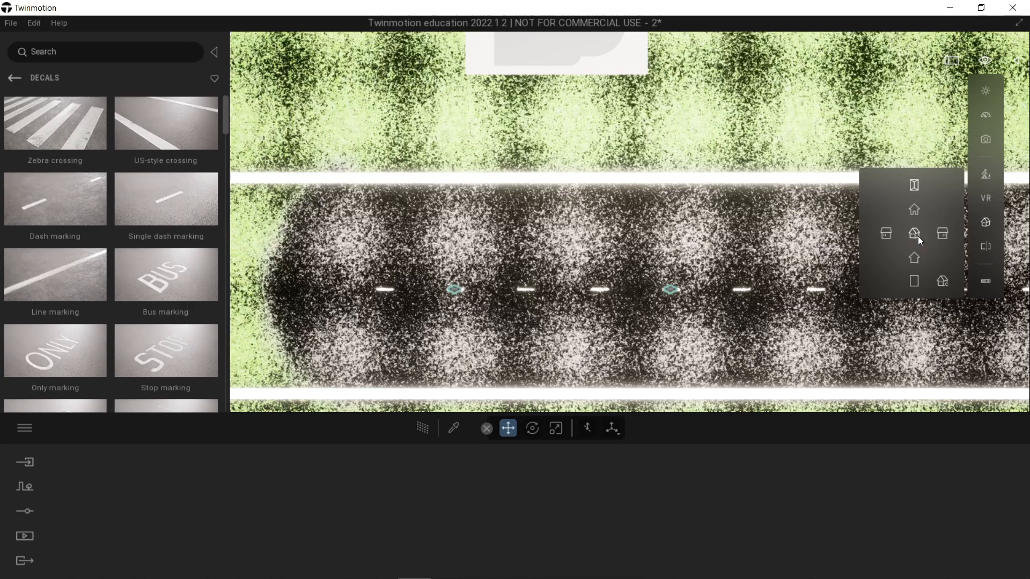
{"action": "left_click", "coordinate": [917, 237]}
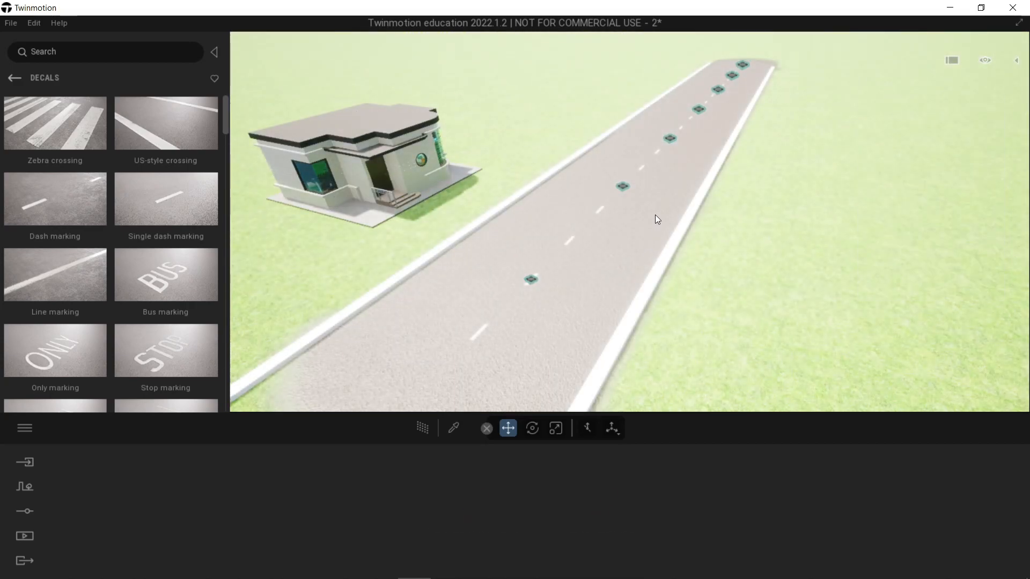
{"action": "right_click_drag", "start_coordinate": [655, 214], "coordinate": [648, 213]}
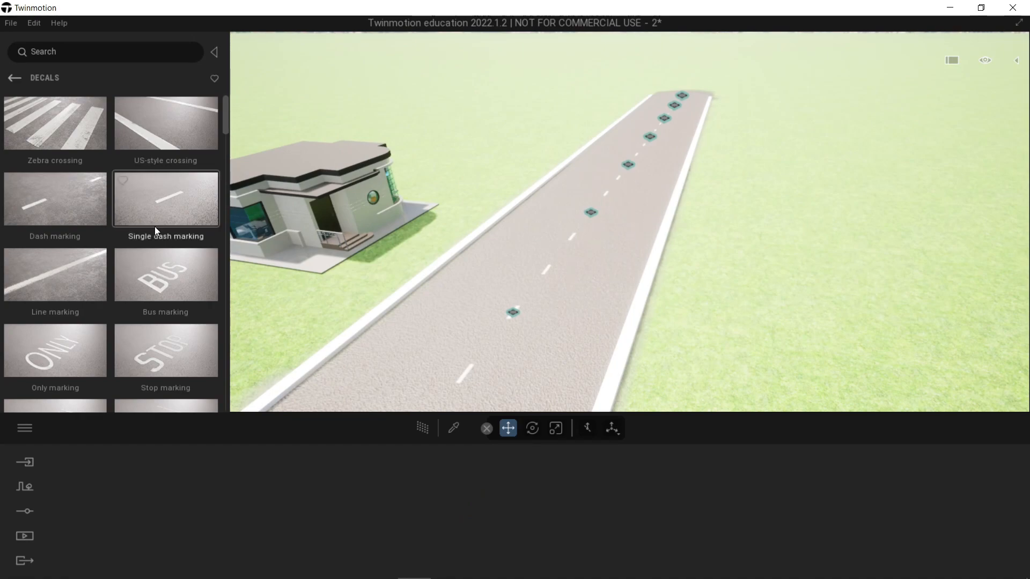
{"action": "left_click_drag", "start_coordinate": [220, 191], "coordinate": [503, 253]}
{"action": "right_click_drag", "start_coordinate": [571, 202], "coordinate": [571, 172]}
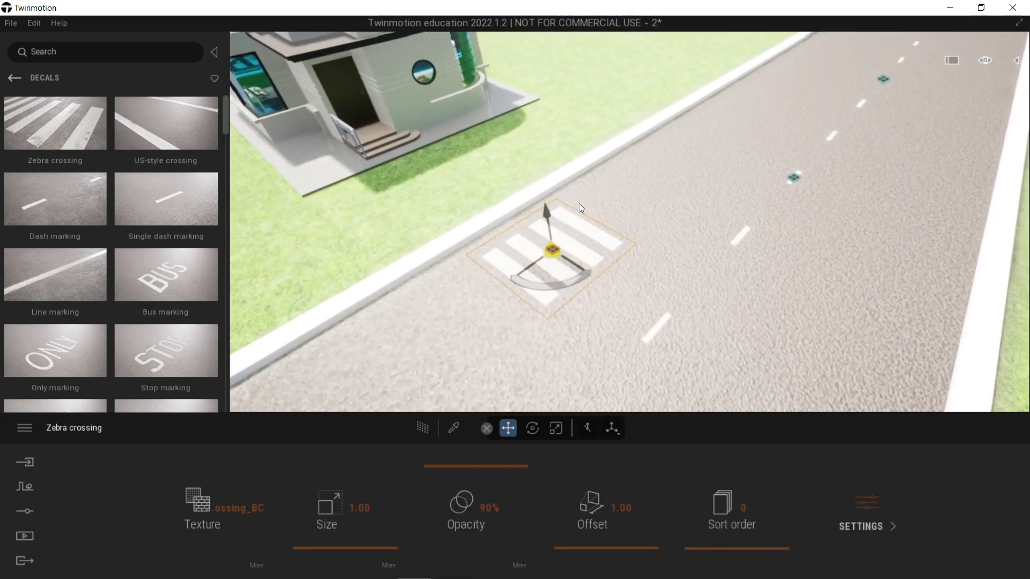
{"action": "left_click", "coordinate": [578, 204]}
Step: In the top view, rotate the zebra crossing decal so its stripes run parallel to the road
{"action": "mouse_move", "coordinate": [987, 60]}
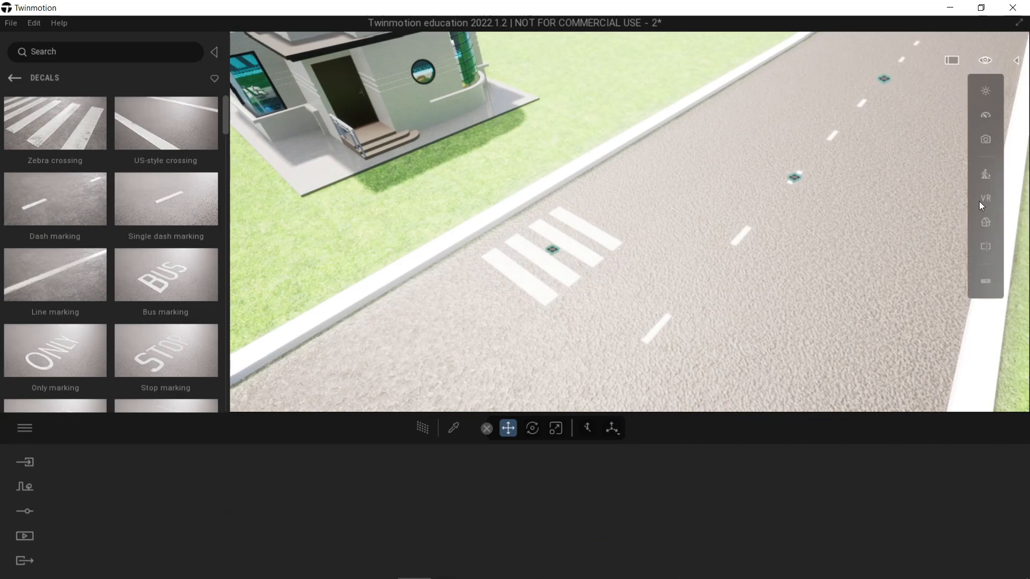
{"action": "mouse_move", "coordinate": [978, 223]}
{"action": "left_click", "coordinate": [914, 182]}
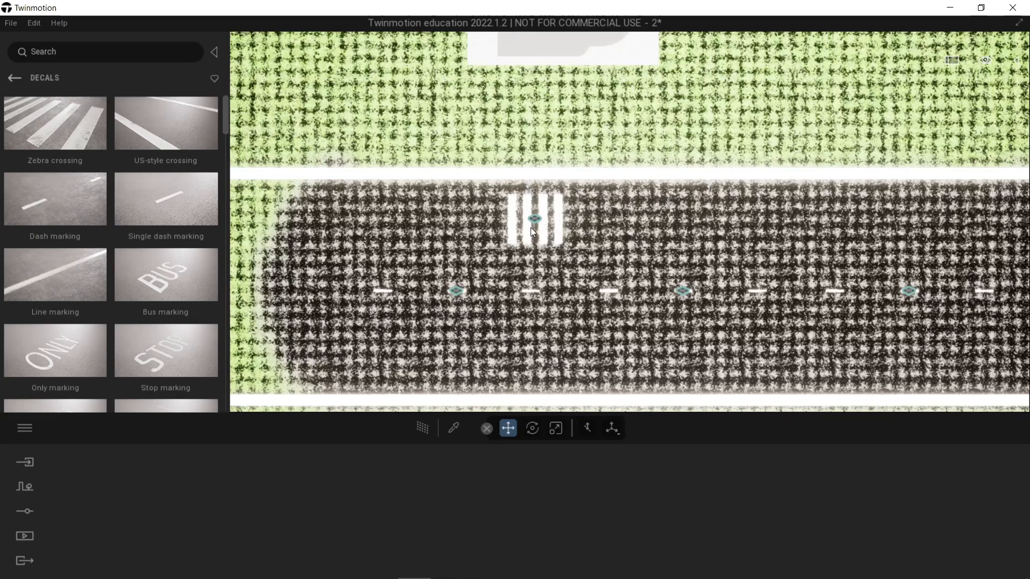
{"action": "left_click", "coordinate": [535, 219]}
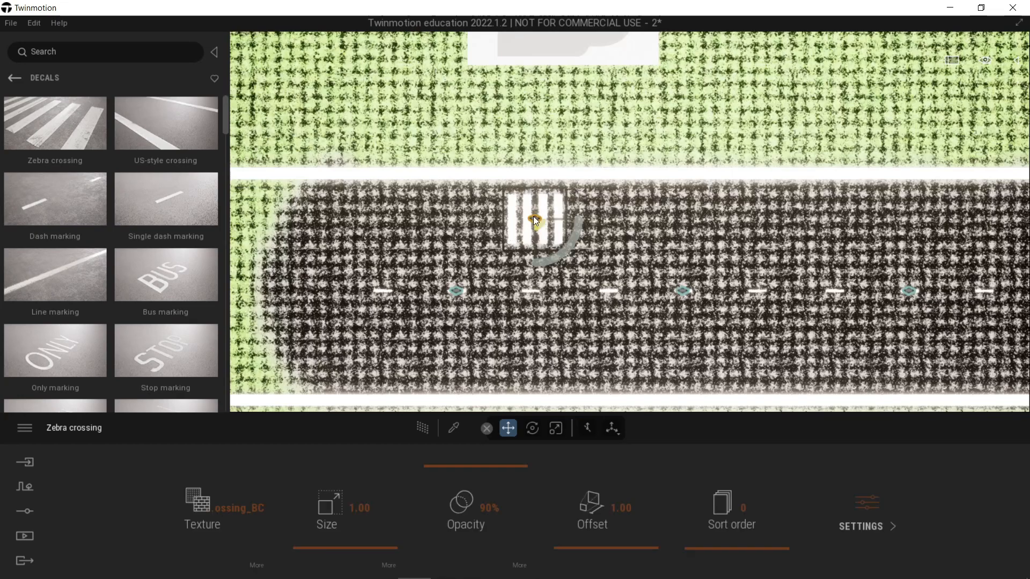
{"action": "left_click", "coordinate": [562, 249]}
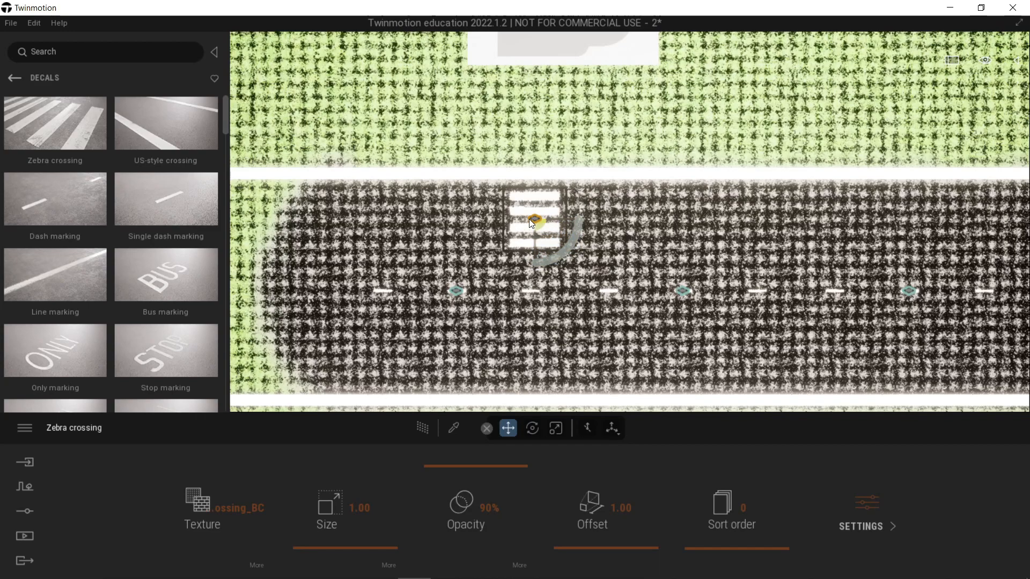
Step: Shift the zebra crossing along the road and make two instance copies of it in a row across the road's width
{"action": "left_click_drag", "start_coordinate": [537, 223], "coordinate": [568, 302]}
{"action": "double_click", "coordinate": [532, 320]}
{"action": "left_click", "coordinate": [542, 318]}
{"action": "left_click", "coordinate": [472, 379]}
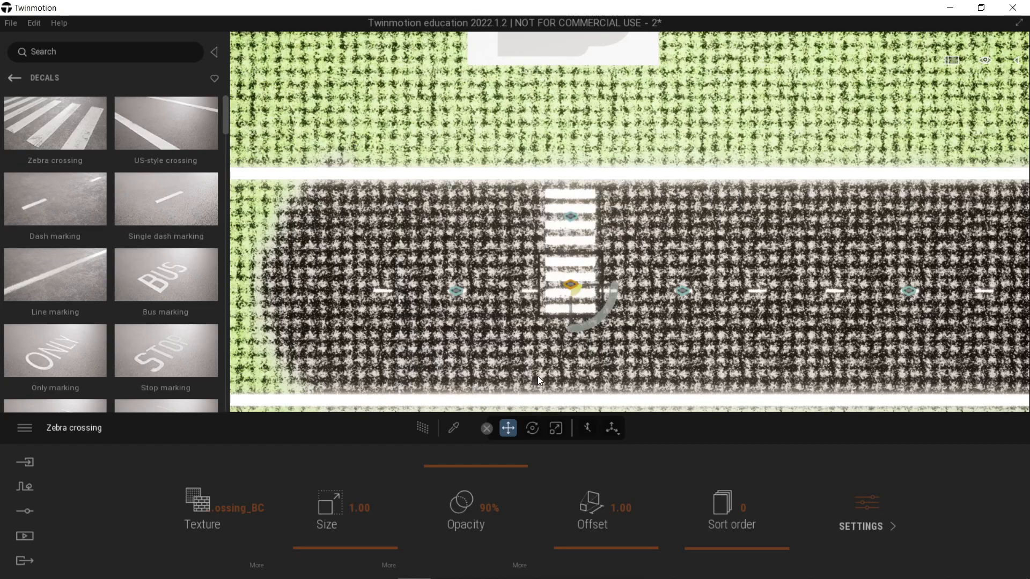
{"action": "left_click_drag", "start_coordinate": [572, 308], "coordinate": [567, 374]}
{"action": "double_click", "coordinate": [534, 319]}
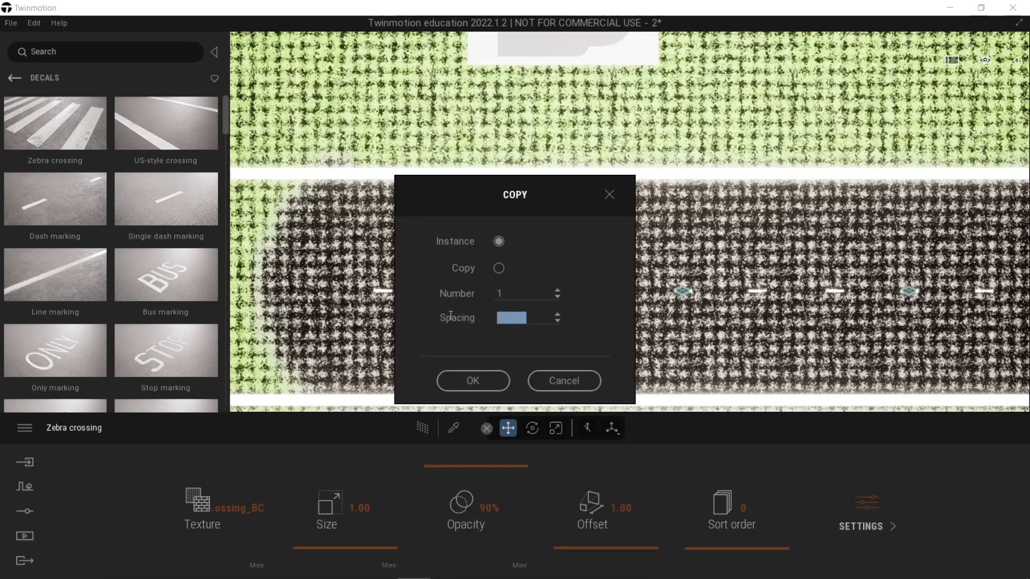
{"action": "left_click", "coordinate": [468, 380]}
{"action": "left_click", "coordinate": [667, 154]}
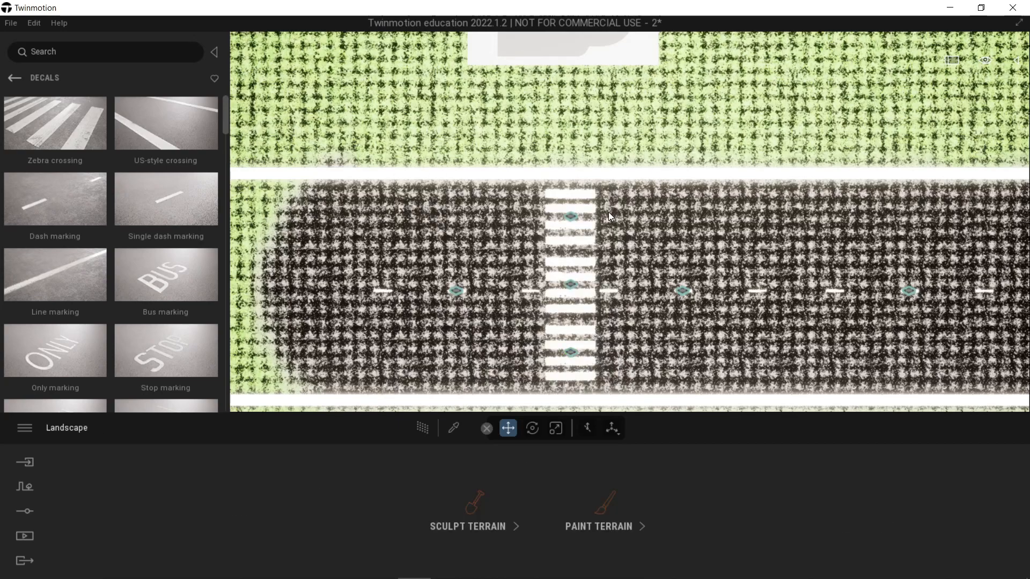
Step: Select all three zebra crossing decals and move them together slightly to centre them between the curbs
{"action": "left_click", "coordinate": [571, 217]}
{"action": "left_click", "coordinate": [572, 286], "text": "ctrl"}
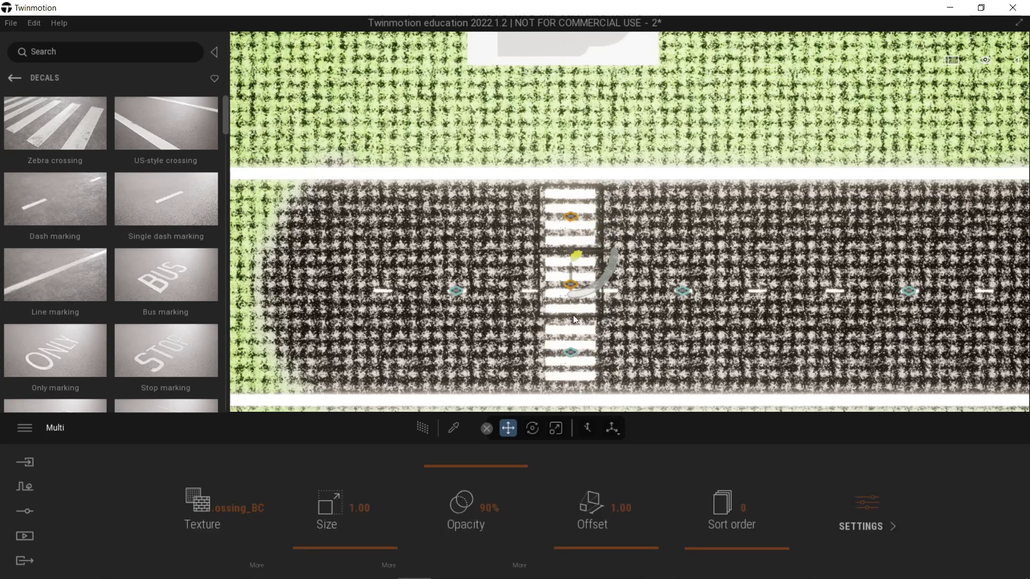
{"action": "left_click", "coordinate": [573, 354], "text": "ctrl"}
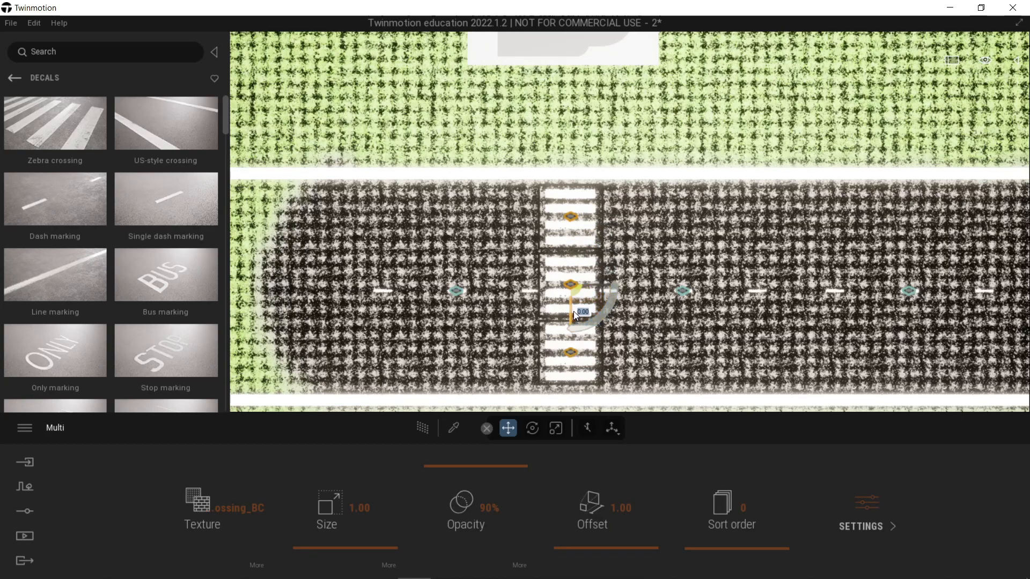
{"action": "left_click_drag", "start_coordinate": [577, 289], "coordinate": [572, 290]}
{"action": "key", "text": "Escape"}
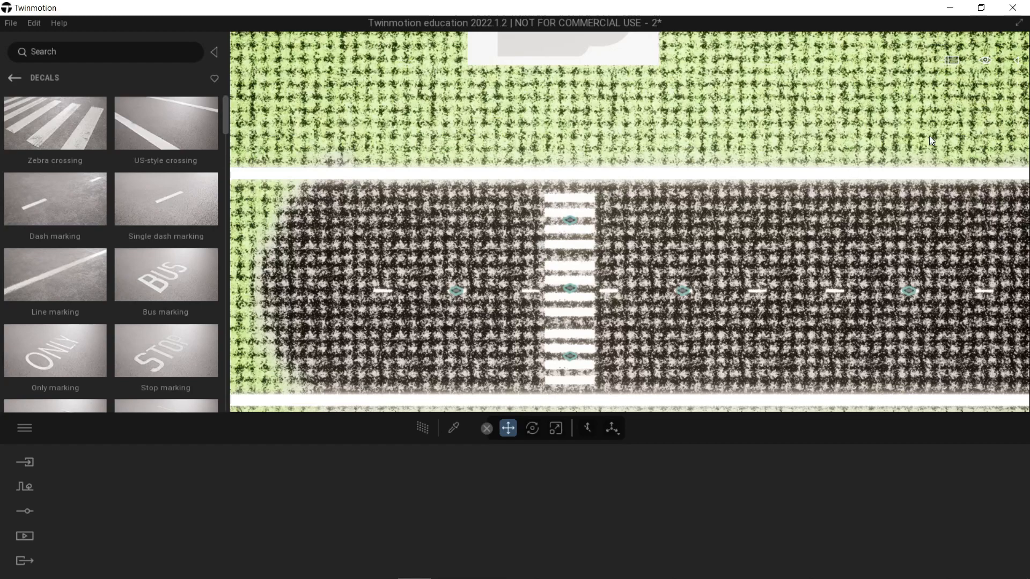
Step: Return to the perspective view and frame the unpainted end of the road between the curbs
{"action": "left_click", "coordinate": [985, 60]}
{"action": "mouse_move", "coordinate": [988, 223]}
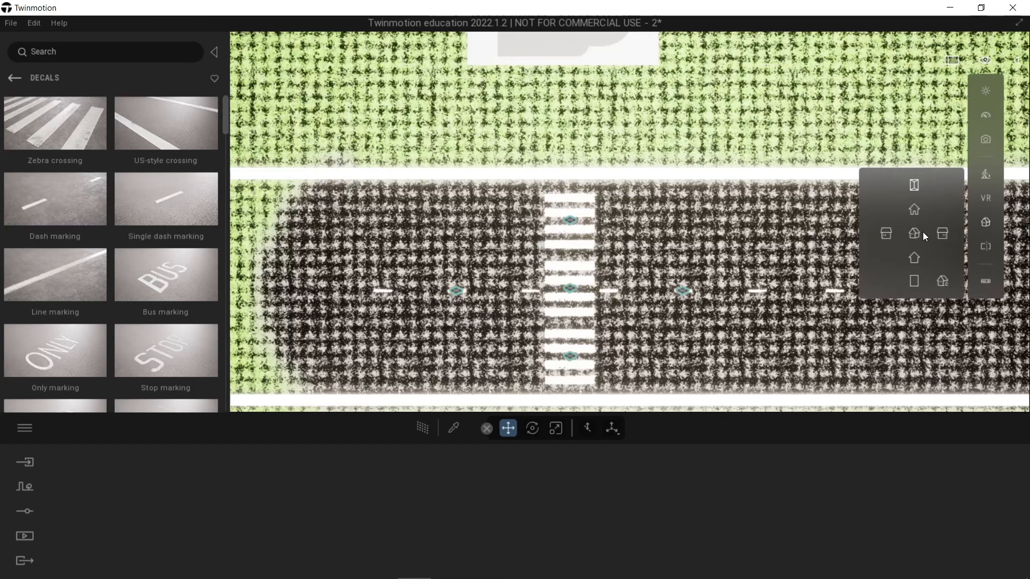
{"action": "left_click", "coordinate": [913, 238]}
{"action": "scroll", "coordinate": [771, 221], "scroll_direction": "down", "scroll_amount": 3}
{"action": "right_click_drag", "start_coordinate": [777, 208], "coordinate": [557, 151]}
{"action": "right_click_drag", "start_coordinate": [610, 224], "coordinate": [676, 249]}
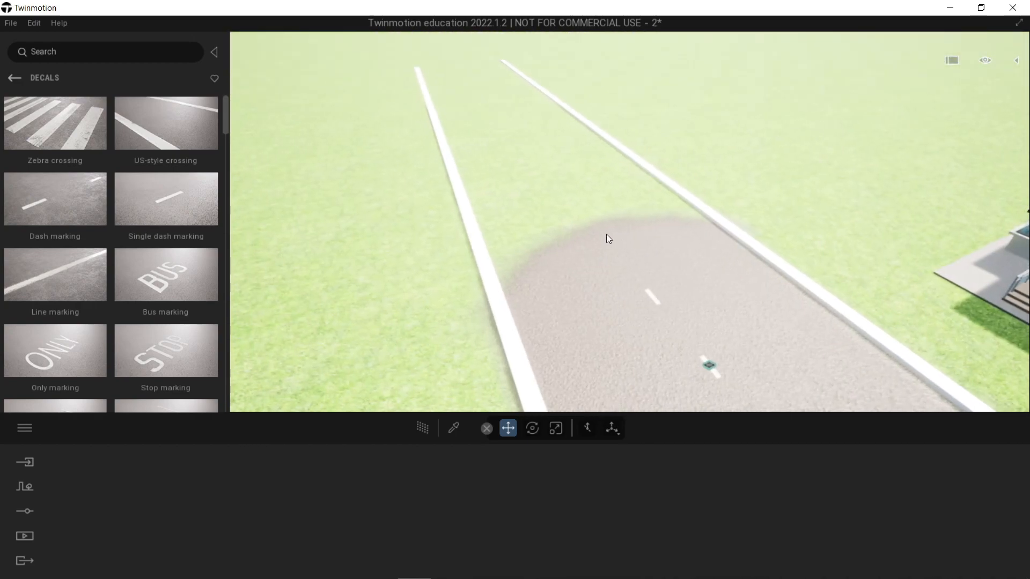
Step: Paint Asphalt 1 on the terrain with an 11 m brush to extend the road between the curbs to their end
{"action": "left_click", "coordinate": [606, 234]}
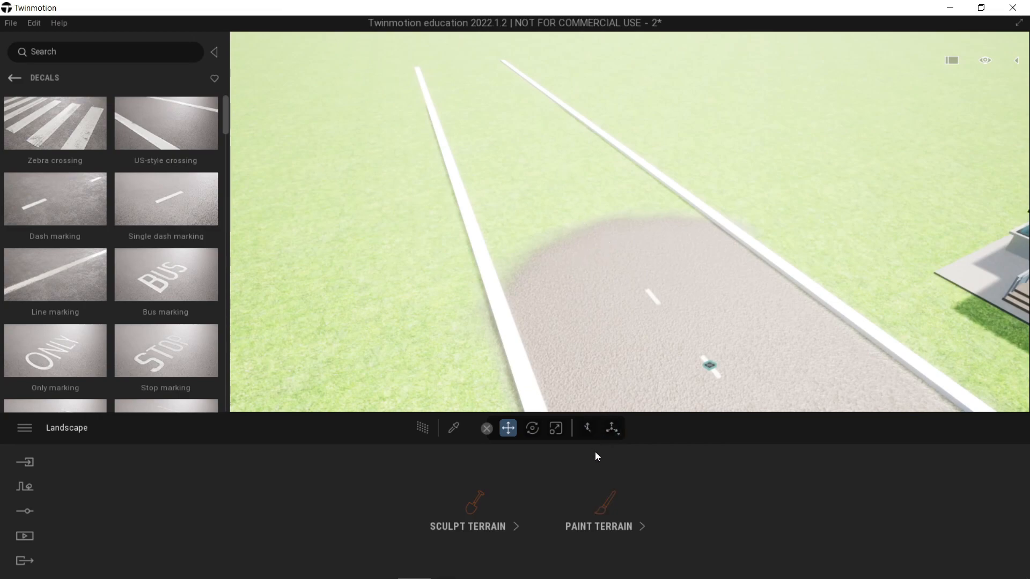
{"action": "left_click", "coordinate": [603, 509]}
{"action": "left_click", "coordinate": [228, 519]}
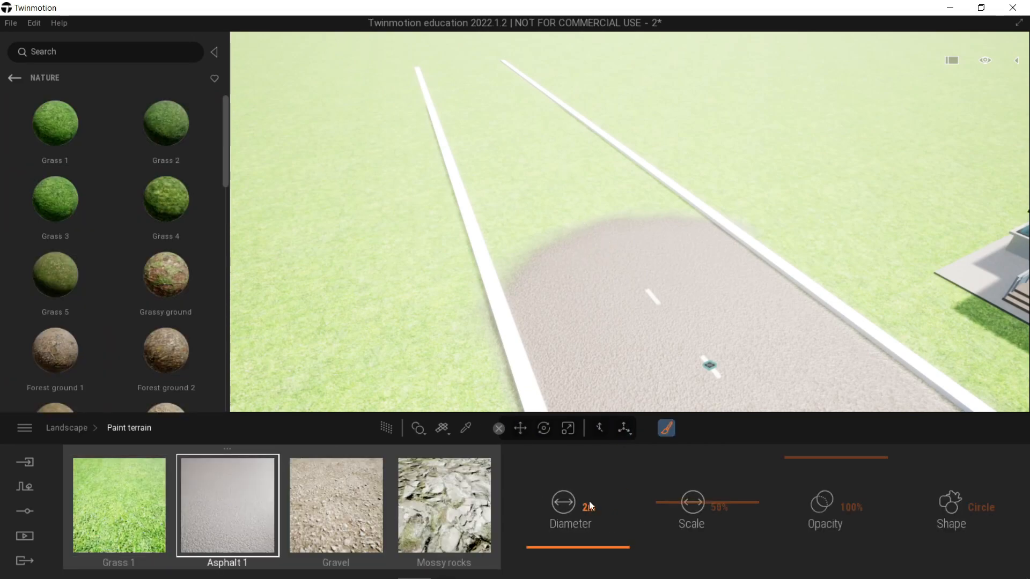
{"action": "left_click", "coordinate": [589, 507]}
{"action": "type", "text": "12"}
{"action": "key", "text": "Return"}
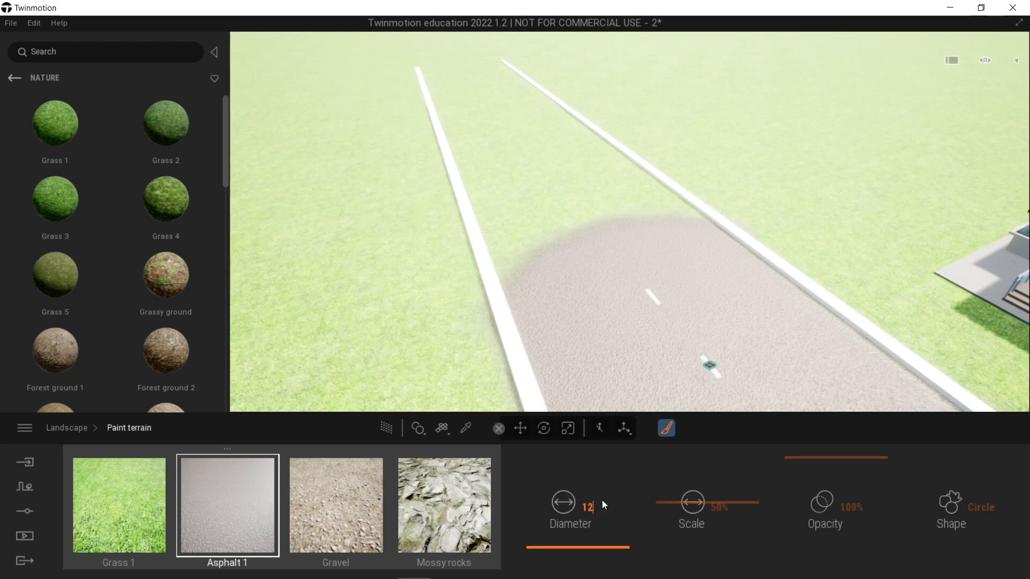
{"action": "type", "text": "11"}
{"action": "right_click_drag", "start_coordinate": [614, 257], "coordinate": [641, 272]}
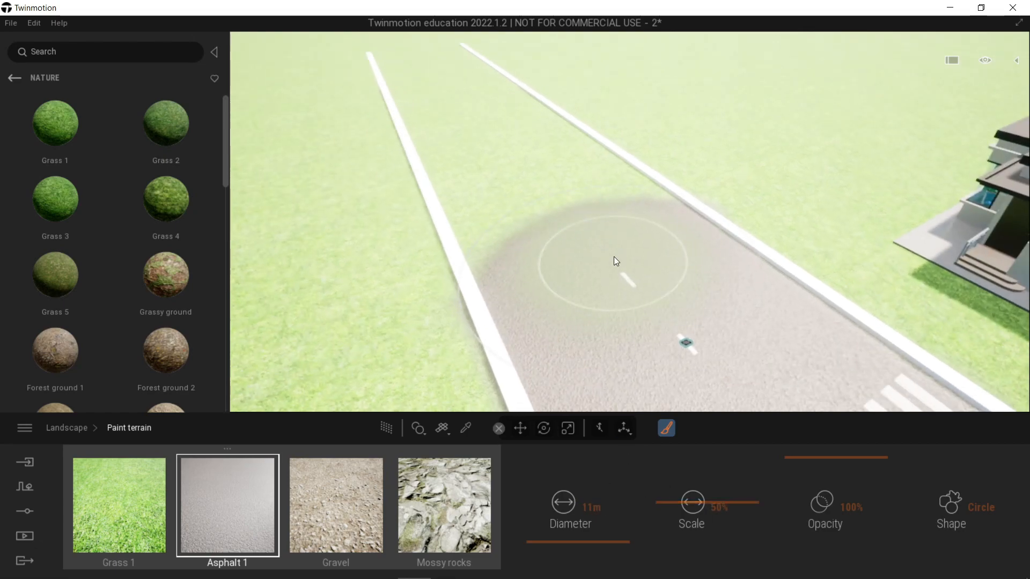
{"action": "mouse_move", "coordinate": [589, 242]}
{"action": "left_mouse_down"}
{"action": "mouse_move", "coordinate": [433, 60]}
{"action": "mouse_move", "coordinate": [432, 88]}
{"action": "mouse_move", "coordinate": [471, 161]}
{"action": "mouse_move", "coordinate": [458, 112]}
{"action": "left_mouse_up"}
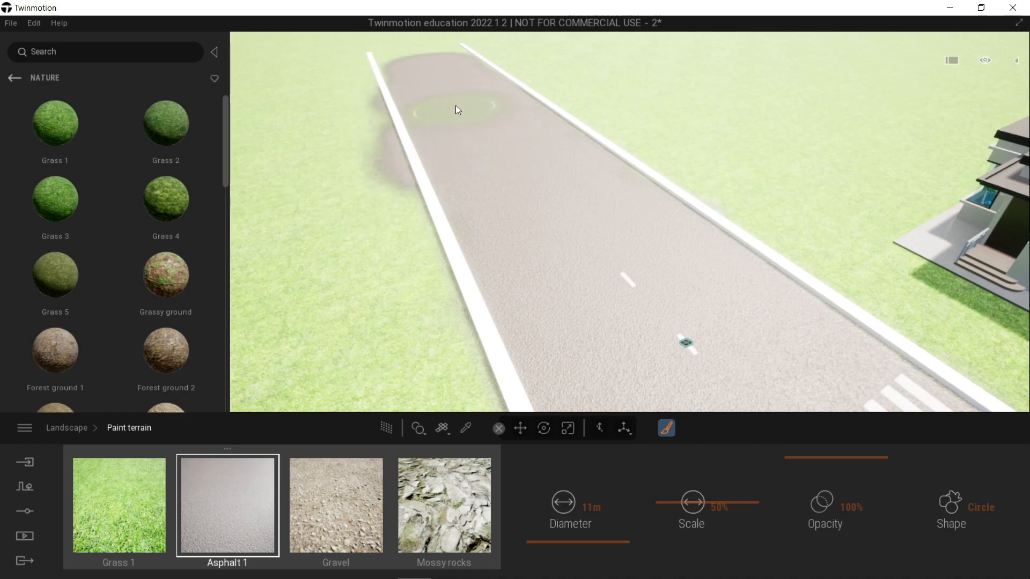
{"action": "mouse_move", "coordinate": [444, 61]}
{"action": "left_mouse_down"}
{"action": "mouse_move", "coordinate": [427, 53]}
{"action": "mouse_move", "coordinate": [417, 76]}
{"action": "mouse_move", "coordinate": [413, 61]}
{"action": "left_mouse_up"}
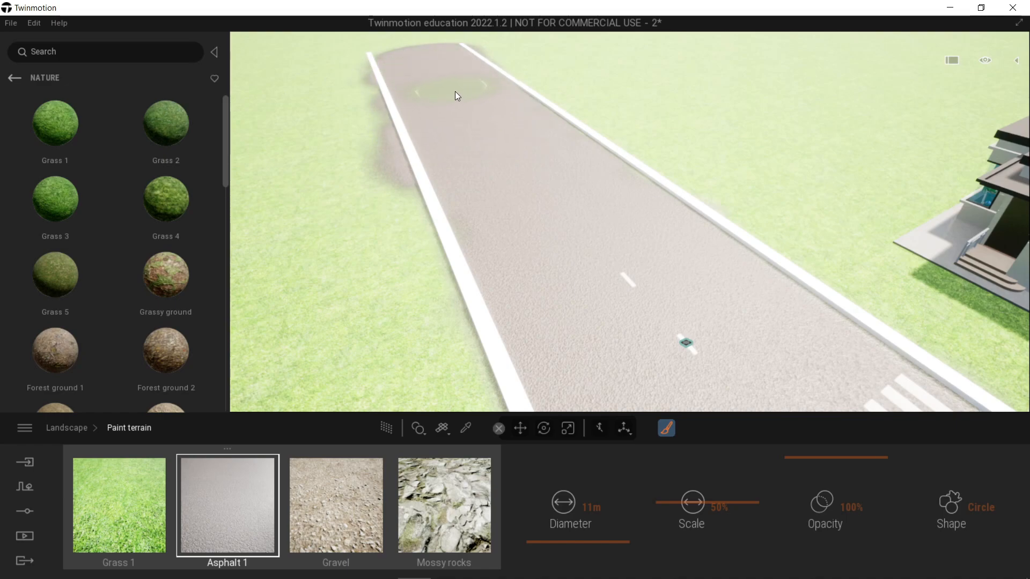
Step: Paint Grass 1 with a 2 m brush over the asphalt overspill outside the curbs at the road's far end
{"action": "left_click", "coordinate": [161, 502]}
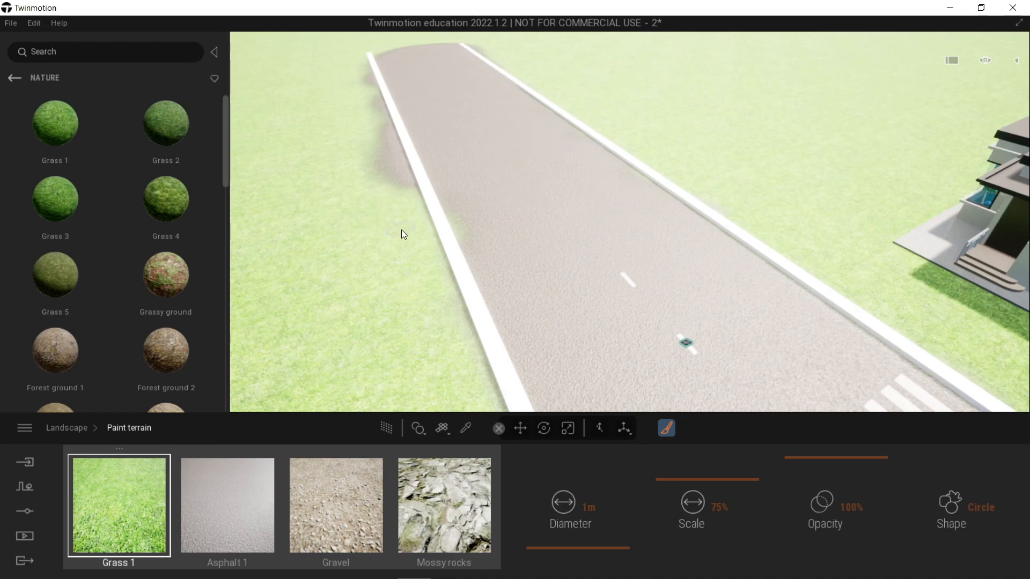
{"action": "left_click", "coordinate": [597, 507]}
{"action": "type", "text": "2"}
{"action": "key", "text": "Return"}
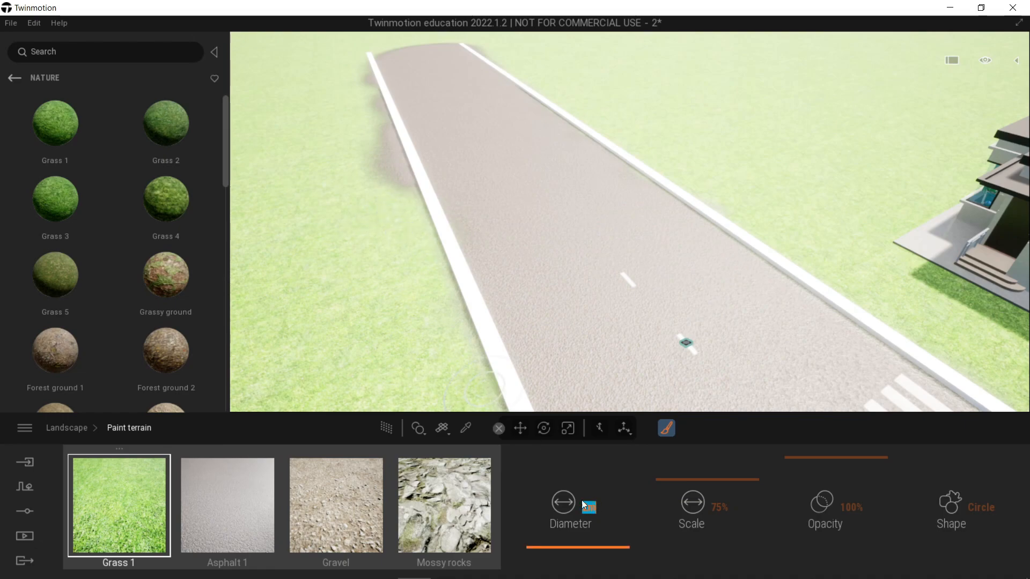
{"action": "left_click", "coordinate": [396, 210]}
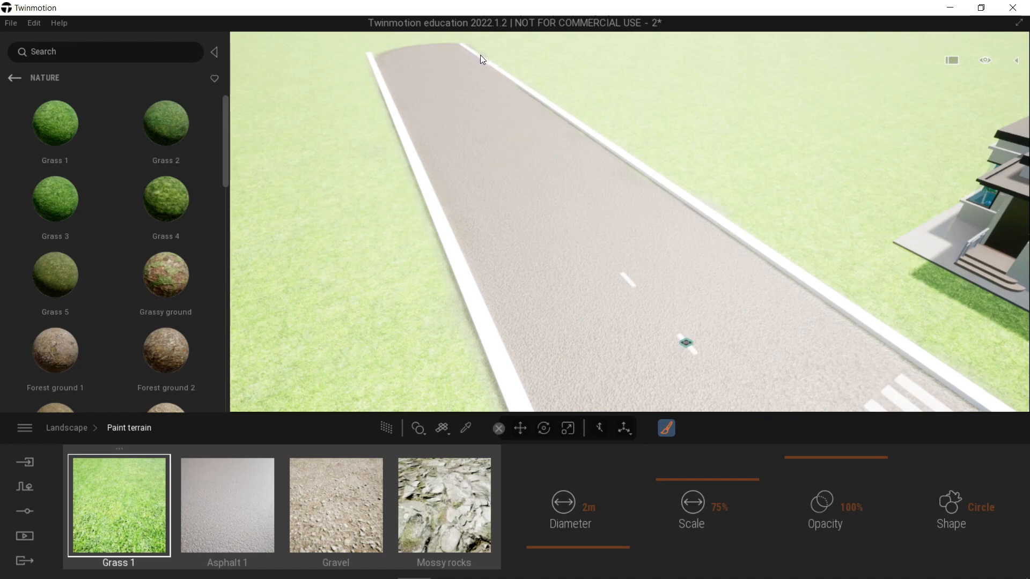
{"action": "key", "text": "Escape"}
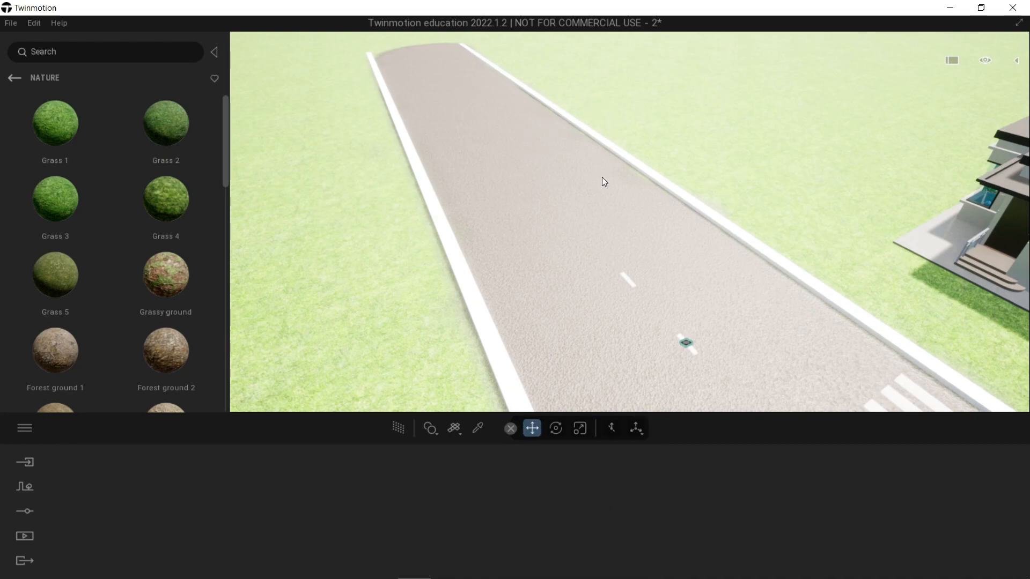
{"action": "left_click", "coordinate": [633, 287]}
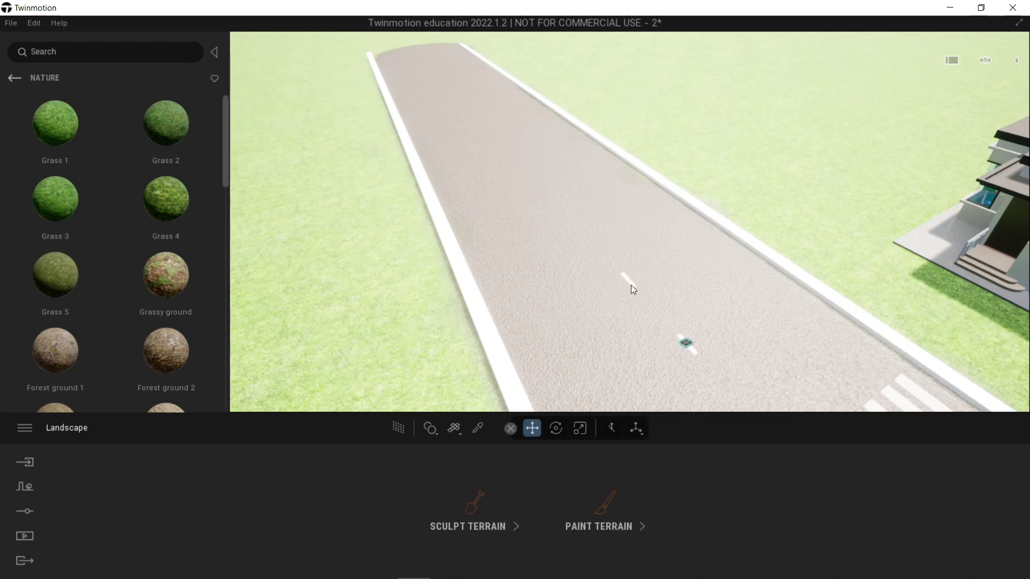
{"action": "left_click", "coordinate": [686, 344]}
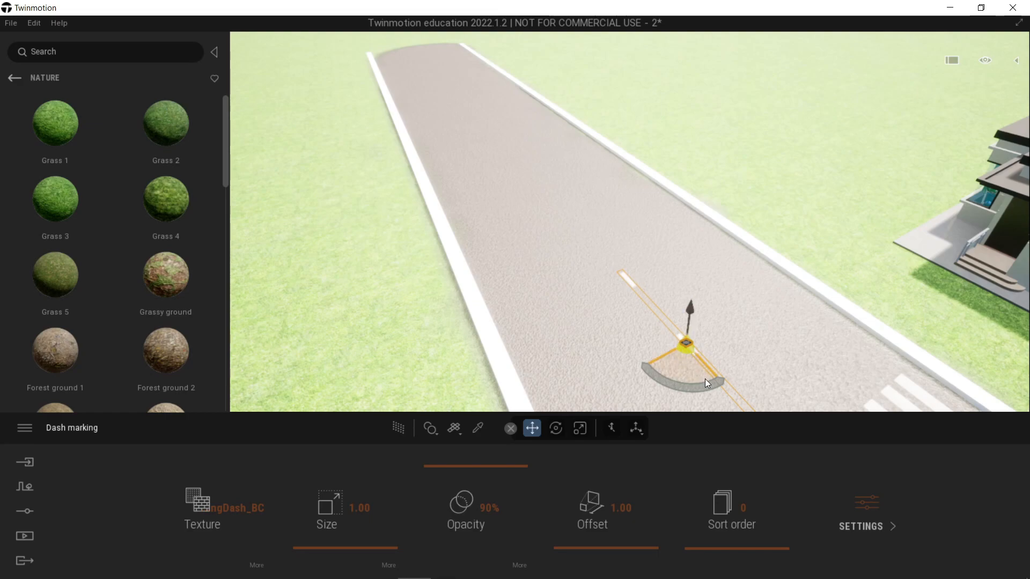
{"action": "left_click_drag", "start_coordinate": [712, 376], "coordinate": [565, 249], "text": "shift"}
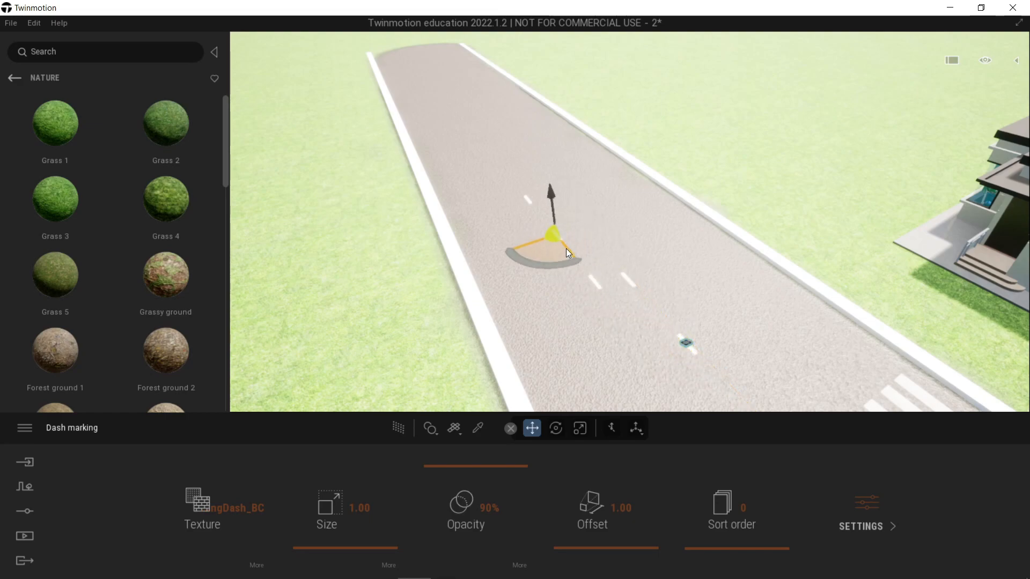
{"action": "left_click", "coordinate": [609, 195]}
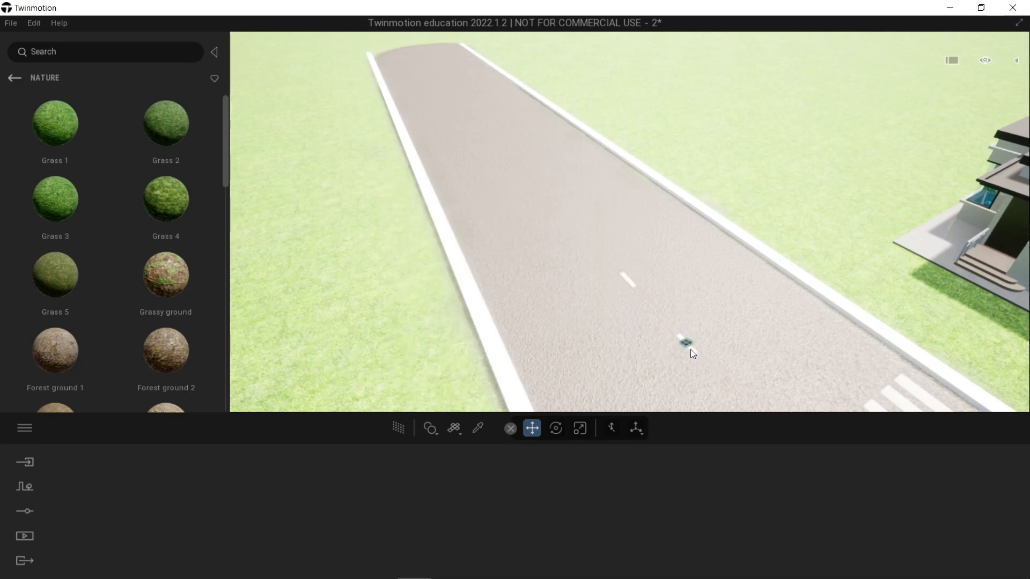
Step: Make three instance copies of the dash marking along the road's centre at 10 m spacing towards the far end
{"action": "left_click_drag", "start_coordinate": [709, 369], "coordinate": [522, 214], "text": "shift"}
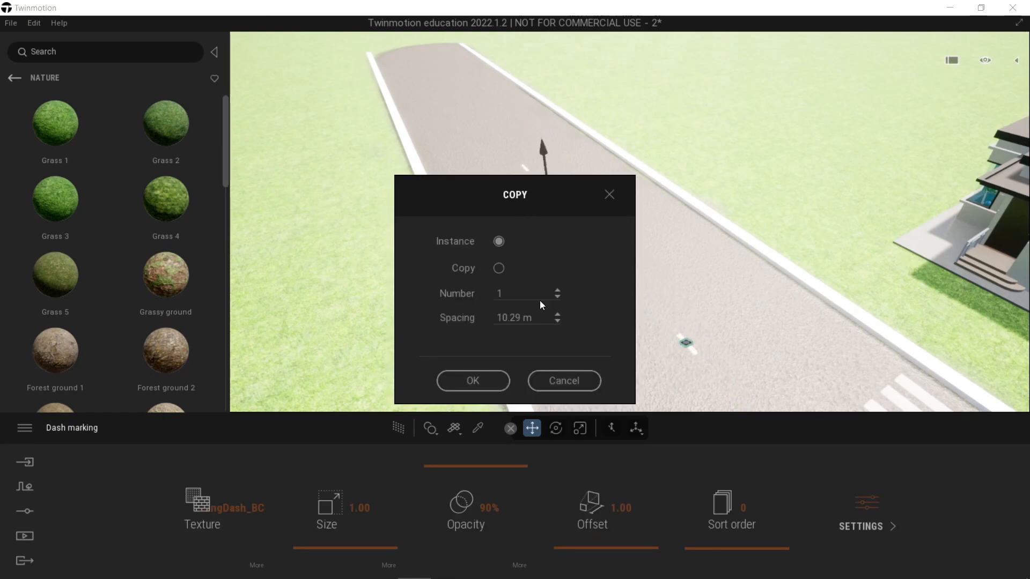
{"action": "double_click", "coordinate": [557, 292]}
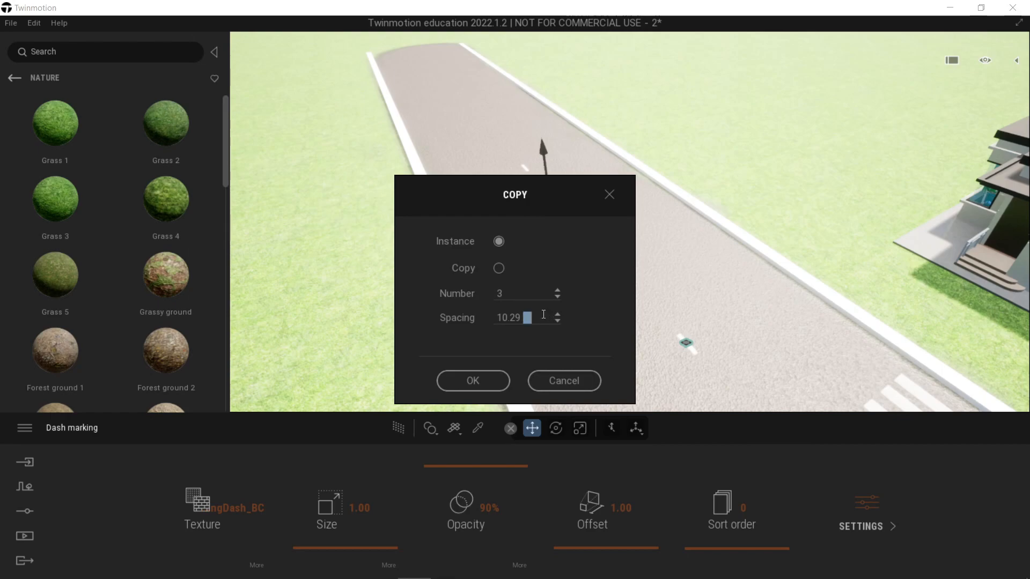
{"action": "left_click", "coordinate": [546, 316]}
{"action": "type", "text": "10"}
{"action": "left_click", "coordinate": [494, 380]}
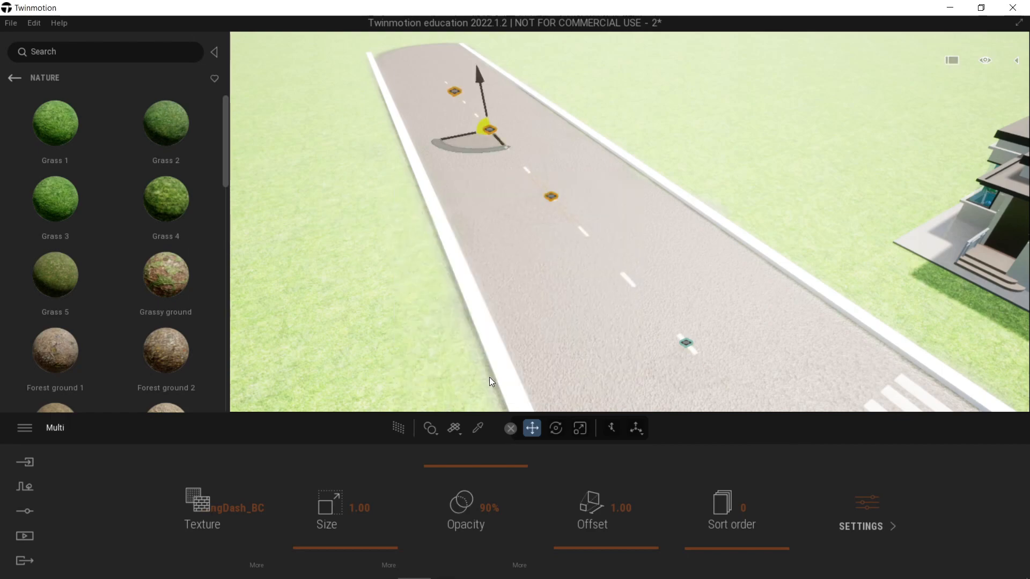
{"action": "key", "text": "Escape"}
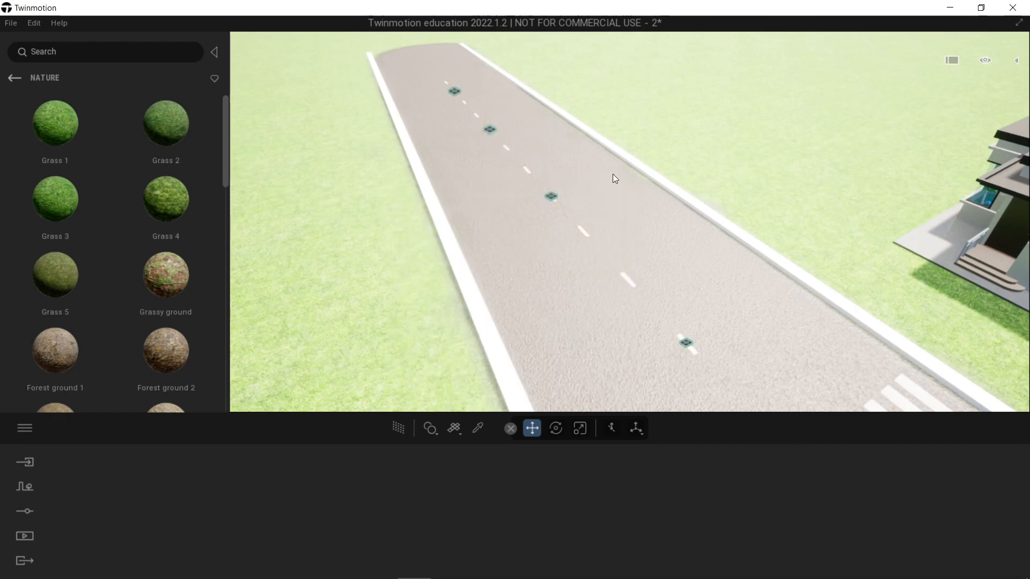
Step: Add one more instance copy of the farthest dash marking, 10 m further along the road's centre
{"action": "left_click", "coordinate": [455, 90]}
{"action": "left_click_drag", "start_coordinate": [463, 101], "coordinate": [430, 65], "text": "alt"}
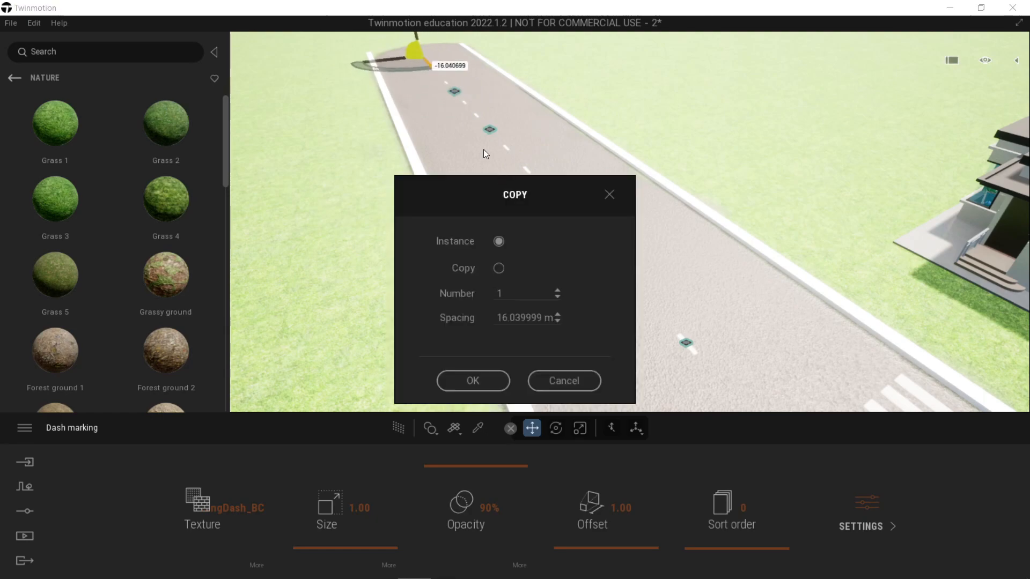
{"action": "double_click", "coordinate": [534, 318]}
{"action": "type", "text": "10"}
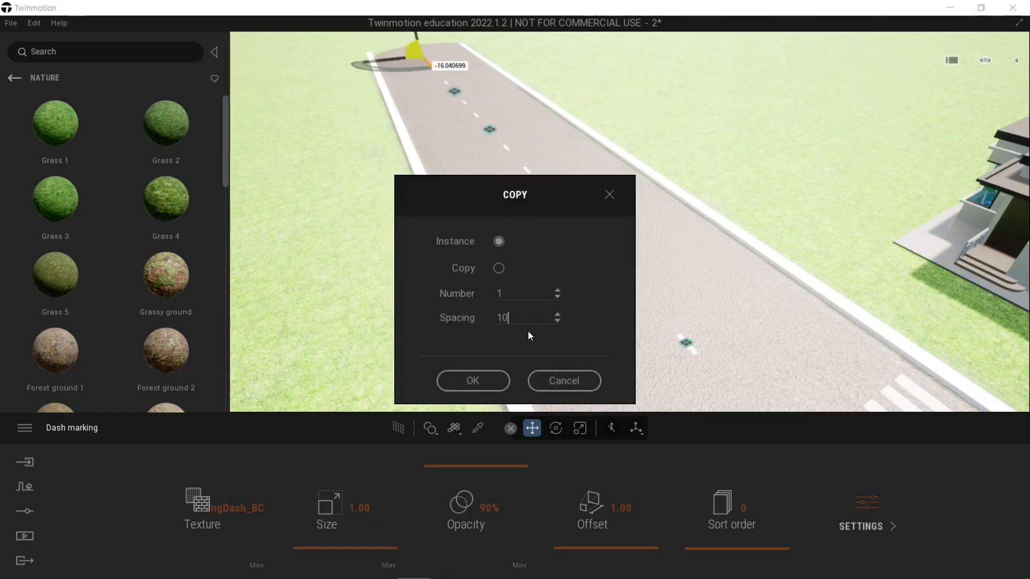
{"action": "left_click", "coordinate": [473, 381]}
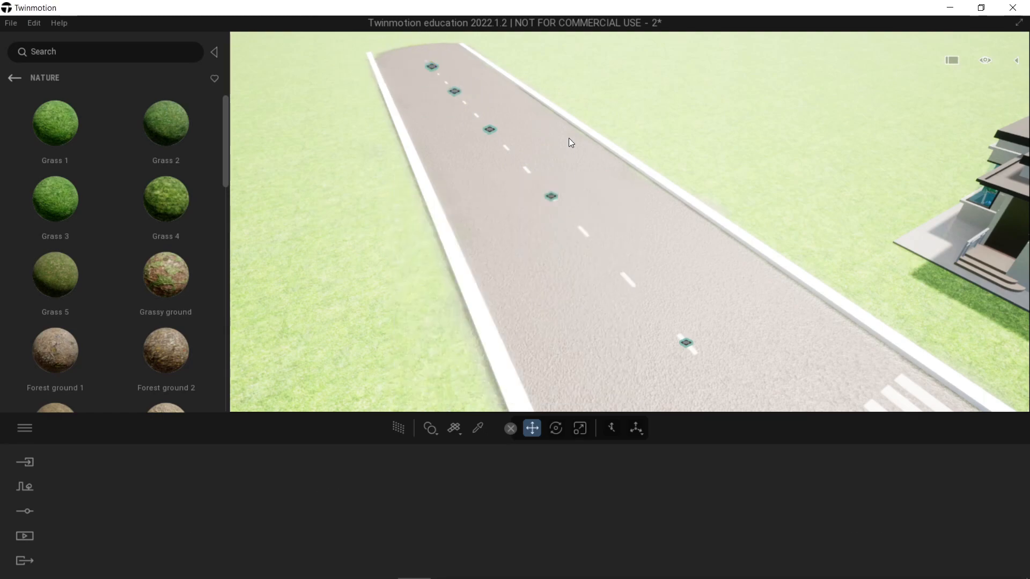
Step: Continue the centre line to the road's end with another instance copy of the newly placed dash marking
{"action": "left_click", "coordinate": [433, 68]}
{"action": "left_click_drag", "start_coordinate": [437, 74], "coordinate": [411, 47], "text": "alt"}
{"action": "left_click", "coordinate": [539, 316]}
{"action": "type", "text": "1"}
{"action": "left_click", "coordinate": [484, 384]}
{"action": "left_click", "coordinate": [608, 140]}
Step: Examine the gaps between the zebra crossing decals in perspective and switch to the top view
{"action": "right_click_drag", "start_coordinate": [601, 140], "coordinate": [761, 142]}
{"action": "middle_click_drag", "start_coordinate": [499, 166], "coordinate": [628, 214], "text": "shift"}
{"action": "scroll", "coordinate": [542, 195], "scroll_direction": "up", "scroll_amount": 2}
{"action": "middle_click_drag", "start_coordinate": [539, 245], "coordinate": [588, 263], "text": "shift"}
{"action": "middle_click_drag", "start_coordinate": [552, 314], "coordinate": [517, 278], "text": "shift"}
{"action": "scroll", "coordinate": [552, 314], "scroll_direction": "up", "scroll_amount": 2}
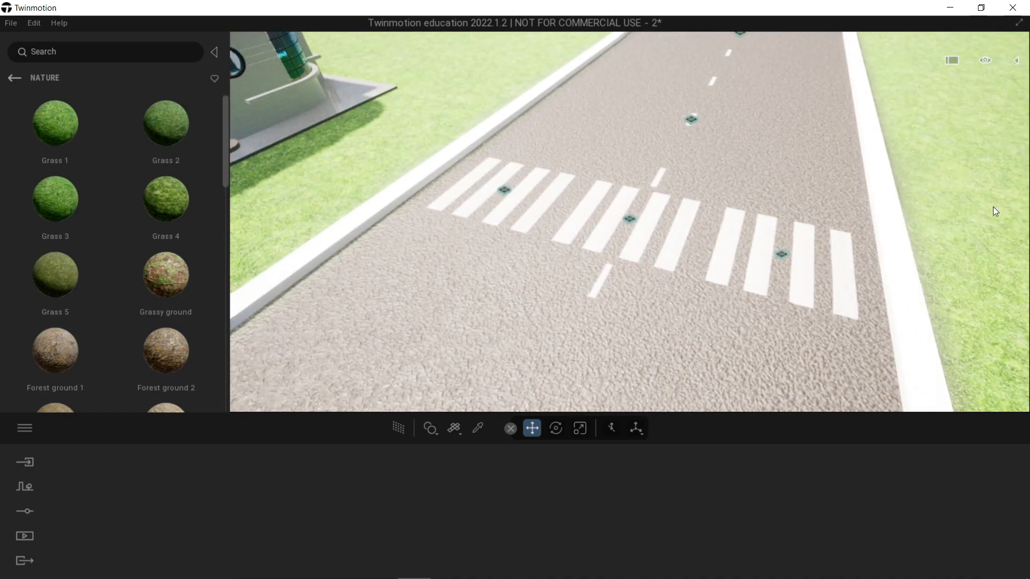
{"action": "mouse_move", "coordinate": [983, 62]}
{"action": "mouse_move", "coordinate": [985, 224]}
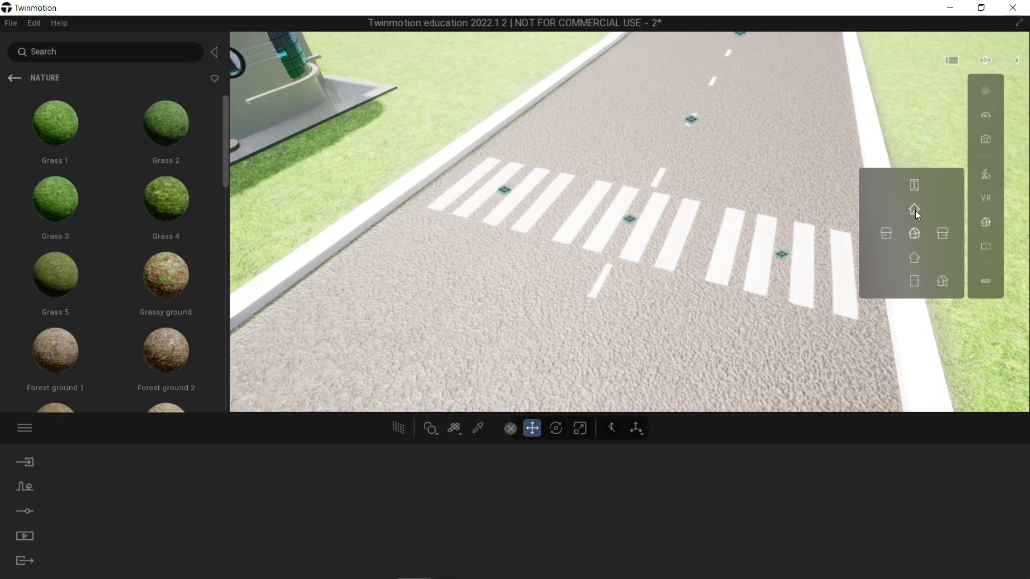
{"action": "left_click", "coordinate": [915, 209]}
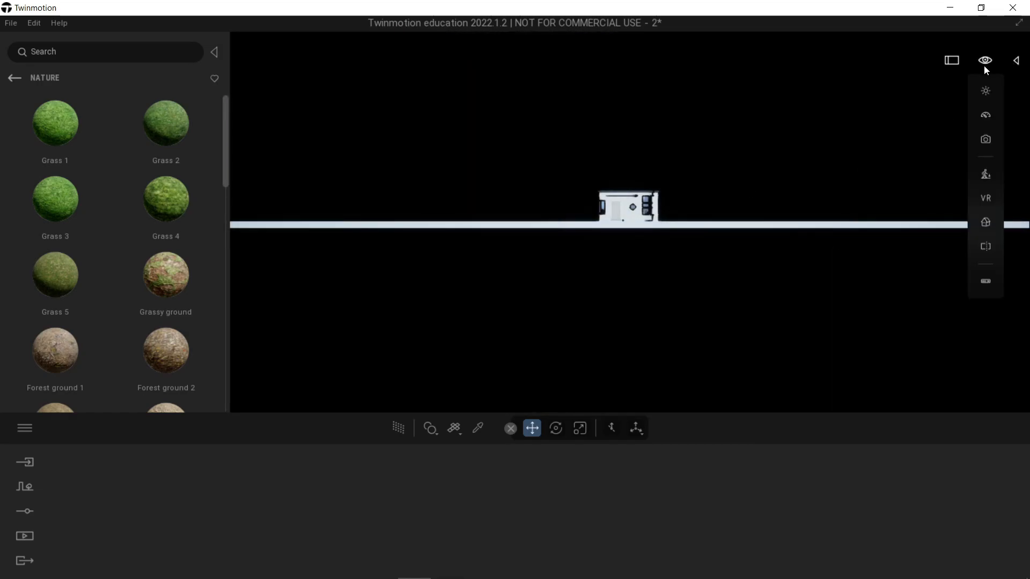
{"action": "mouse_move", "coordinate": [989, 225]}
{"action": "left_click", "coordinate": [915, 188]}
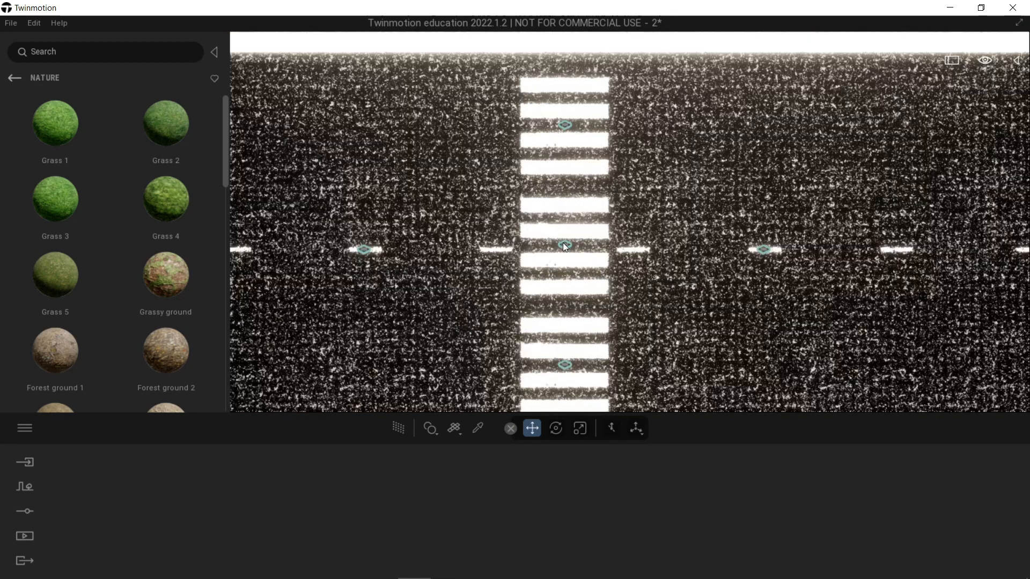
Step: Delete two zebra crossing decals, keeping only the one beside the house-side curb
{"action": "left_click", "coordinate": [565, 246]}
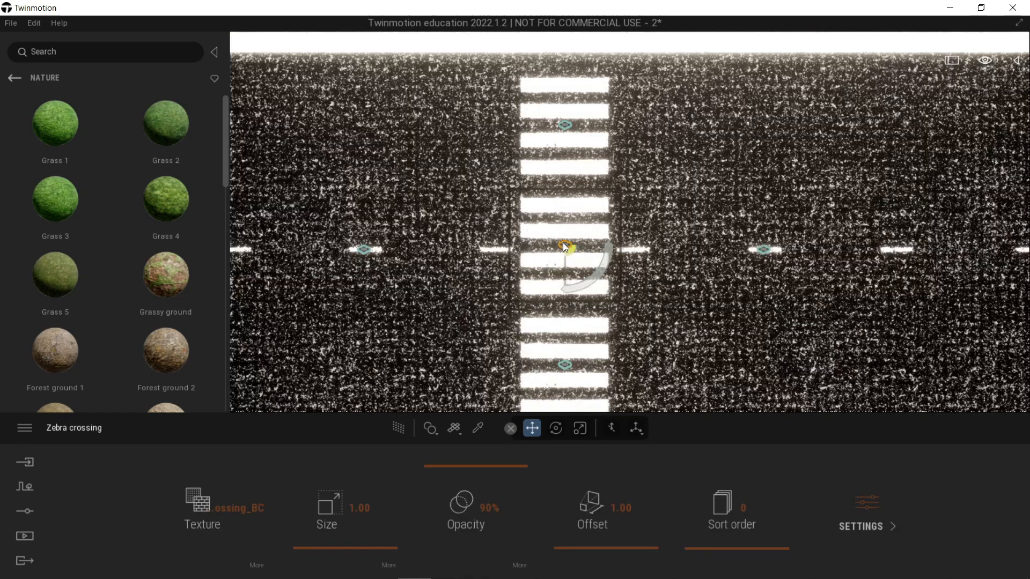
{"action": "left_click", "coordinate": [566, 367]}
{"action": "key", "text": "Delete"}
{"action": "left_click", "coordinate": [567, 247]}
{"action": "key", "text": "Delete"}
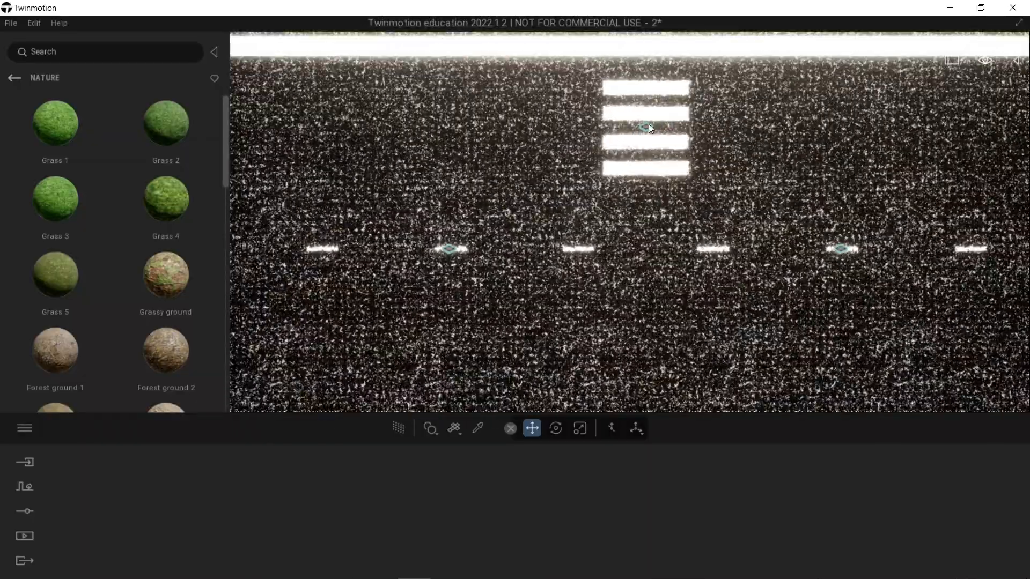
Step: Shift the remaining zebra crossing closer to the house-side curb and make two instance copies across the road at 2.71 m spacing
{"action": "left_click", "coordinate": [646, 127]}
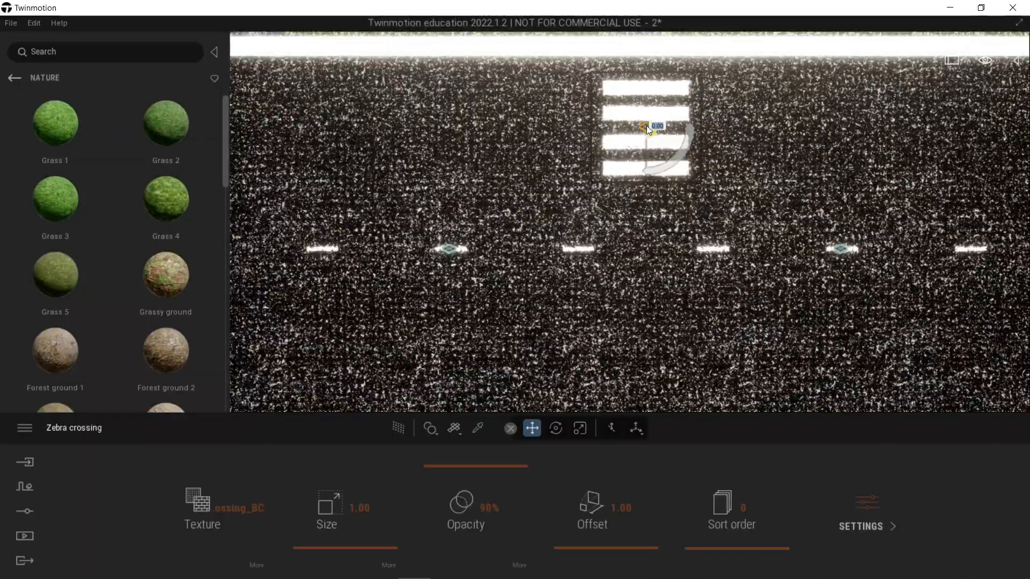
{"action": "left_click_drag", "start_coordinate": [648, 126], "coordinate": [643, 243]}
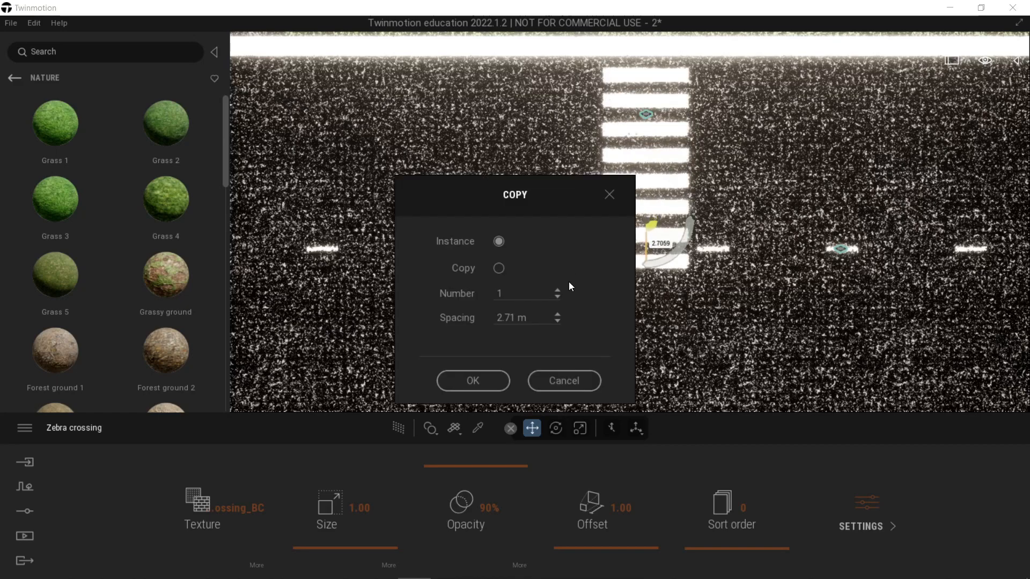
{"action": "left_click", "coordinate": [556, 291]}
{"action": "left_click", "coordinate": [487, 372]}
{"action": "scroll", "coordinate": [616, 314], "scroll_direction": "down", "scroll_amount": 3}
{"action": "scroll", "coordinate": [622, 313], "scroll_direction": "up", "scroll_amount": 2}
{"action": "key", "text": "Escape"}
Step: Make one overlapping instance copy of the last zebra crossing decal to extend the stripes to the opposite curb
{"action": "scroll", "coordinate": [639, 313], "scroll_direction": "down", "scroll_amount": 1}
{"action": "scroll", "coordinate": [646, 313], "scroll_direction": "up", "scroll_amount": 1}
{"action": "middle_click_drag", "start_coordinate": [646, 314], "coordinate": [643, 181]}
{"action": "left_click", "coordinate": [645, 177]}
{"action": "left_click_drag", "start_coordinate": [645, 175], "coordinate": [637, 249]}
{"action": "left_click", "coordinate": [491, 385]}
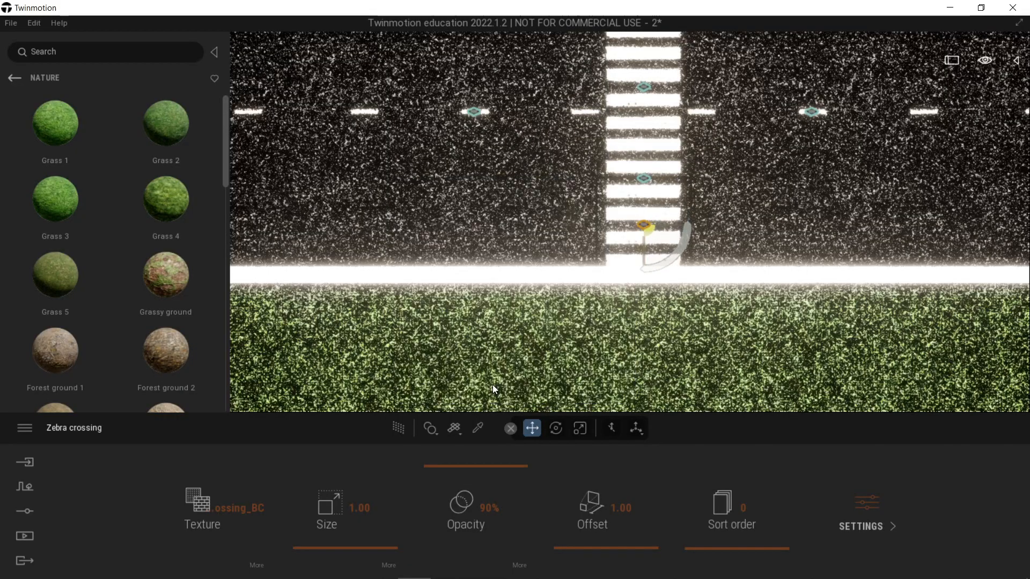
Step: Examine how the extended zebra crossing meets both curbs in perspective and return to the top view
{"action": "key", "text": "a"}
{"action": "key", "text": "d"}
{"action": "left_click", "coordinate": [985, 62]}
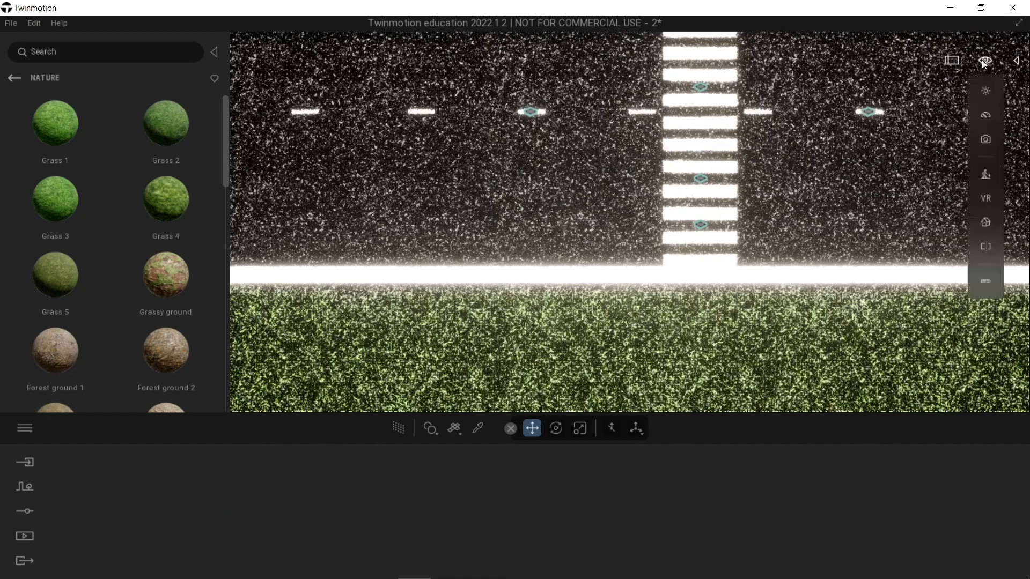
{"action": "left_click", "coordinate": [982, 226]}
{"action": "left_click", "coordinate": [907, 234]}
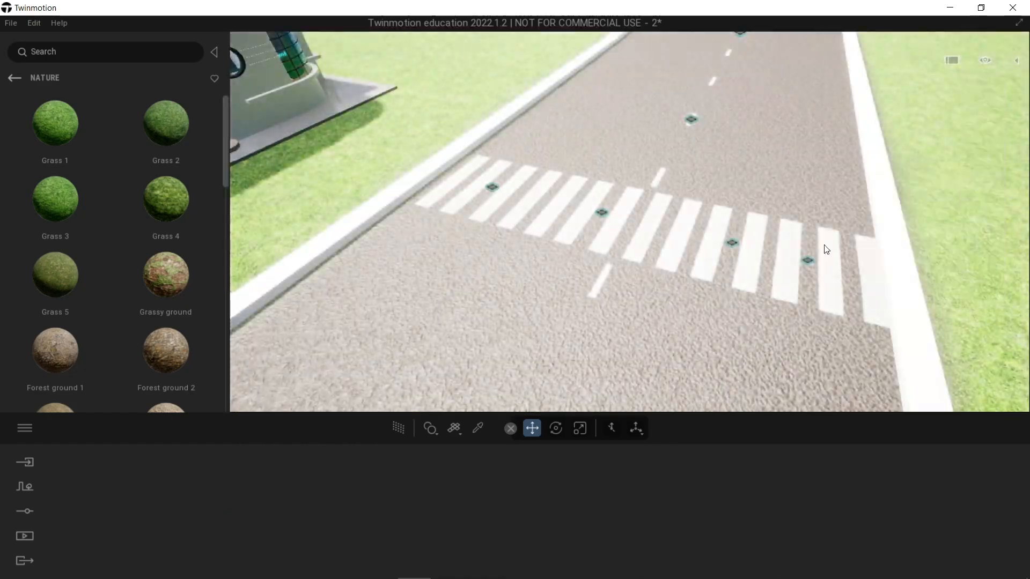
{"action": "middle_click_drag", "start_coordinate": [630, 222], "coordinate": [617, 201], "text": "shift"}
{"action": "mouse_move", "coordinate": [617, 201]}
{"action": "right_mouse_down"}
{"action": "mouse_move", "coordinate": [762, 198]}
{"action": "mouse_move", "coordinate": [788, 188]}
{"action": "mouse_move", "coordinate": [601, 214]}
{"action": "mouse_move", "coordinate": [617, 204]}
{"action": "right_mouse_up"}
{"action": "right_click_drag", "start_coordinate": [698, 215], "coordinate": [853, 231]}
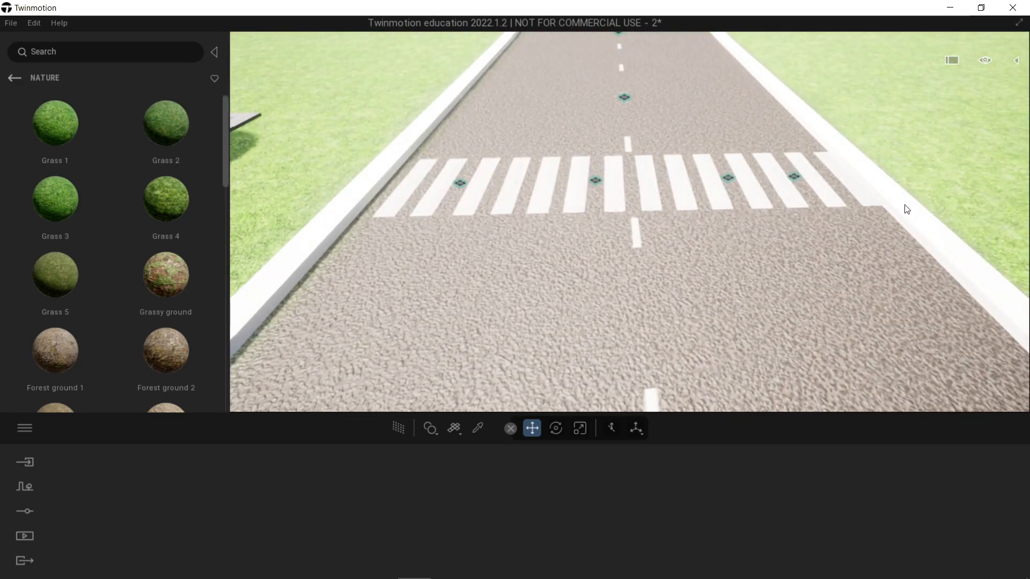
{"action": "mouse_move", "coordinate": [996, 58]}
{"action": "mouse_move", "coordinate": [985, 220]}
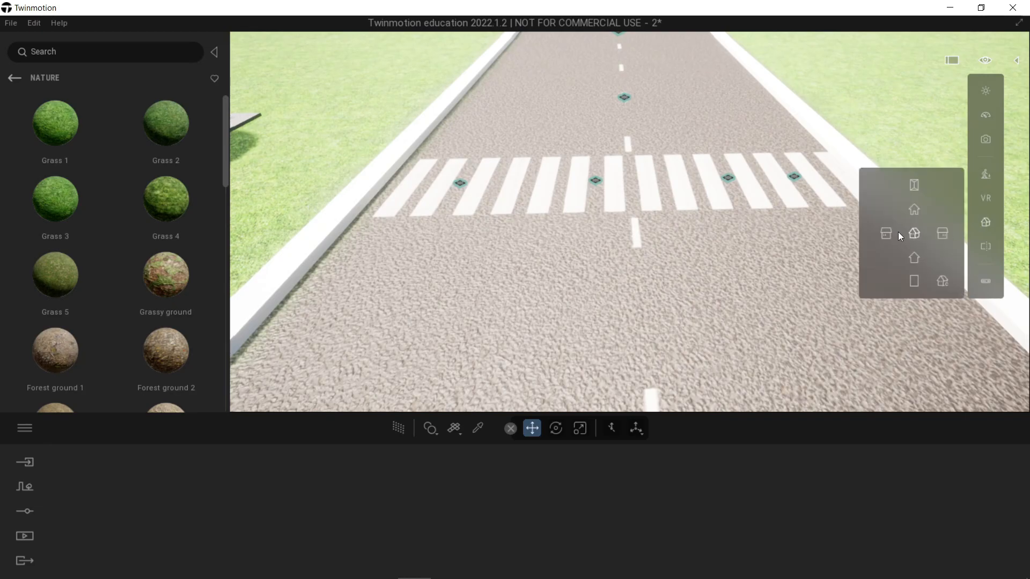
{"action": "left_click", "coordinate": [915, 186]}
{"action": "left_click", "coordinate": [701, 226]}
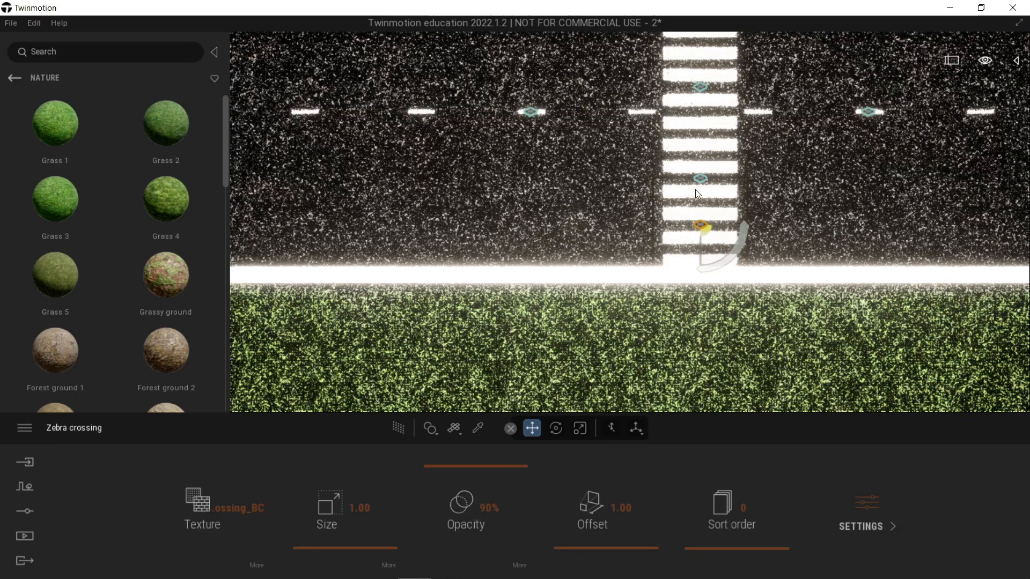
{"action": "left_click", "coordinate": [701, 180], "text": "ctrl"}
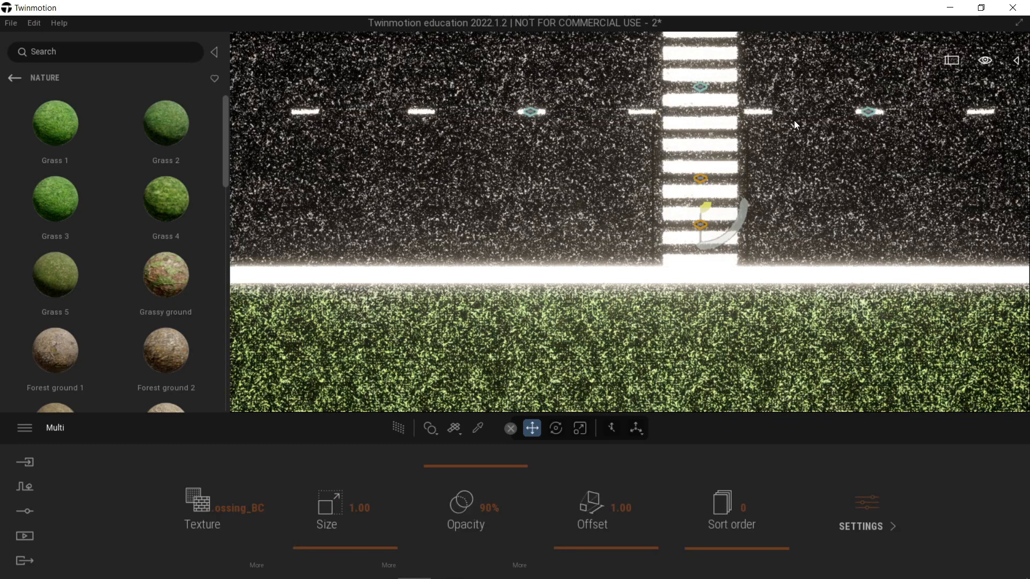
{"action": "key", "text": "s"}
{"action": "key", "text": "w"}
{"action": "left_click", "coordinate": [700, 194], "text": "ctrl"}
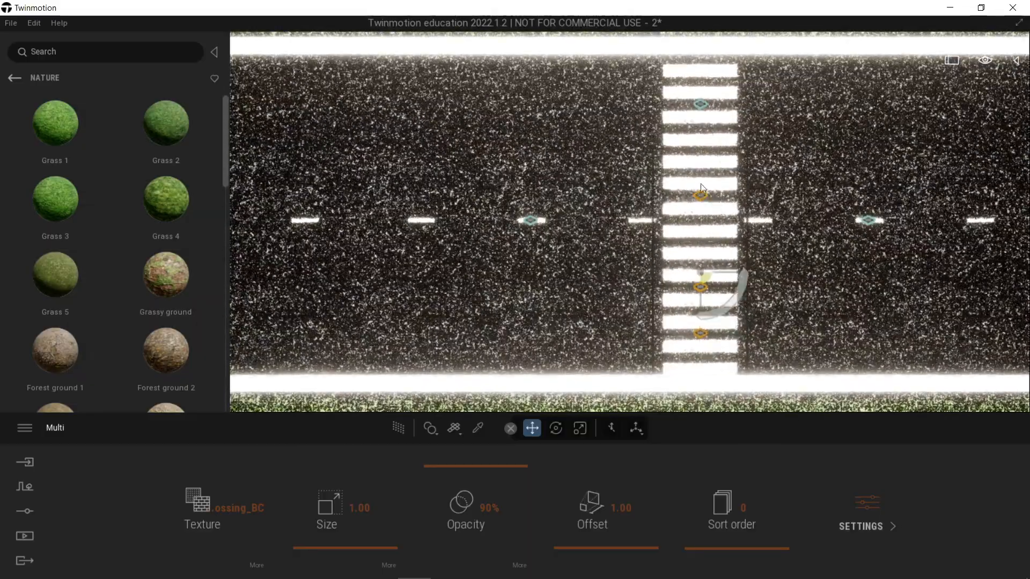
{"action": "left_click", "coordinate": [701, 104], "text": "ctrl"}
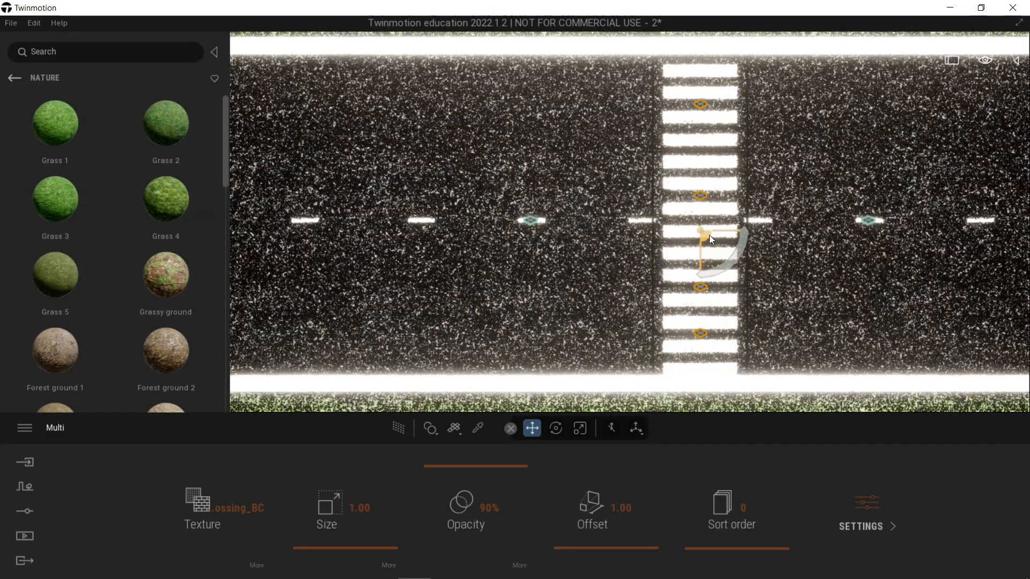
{"action": "left_click", "coordinate": [700, 254]}
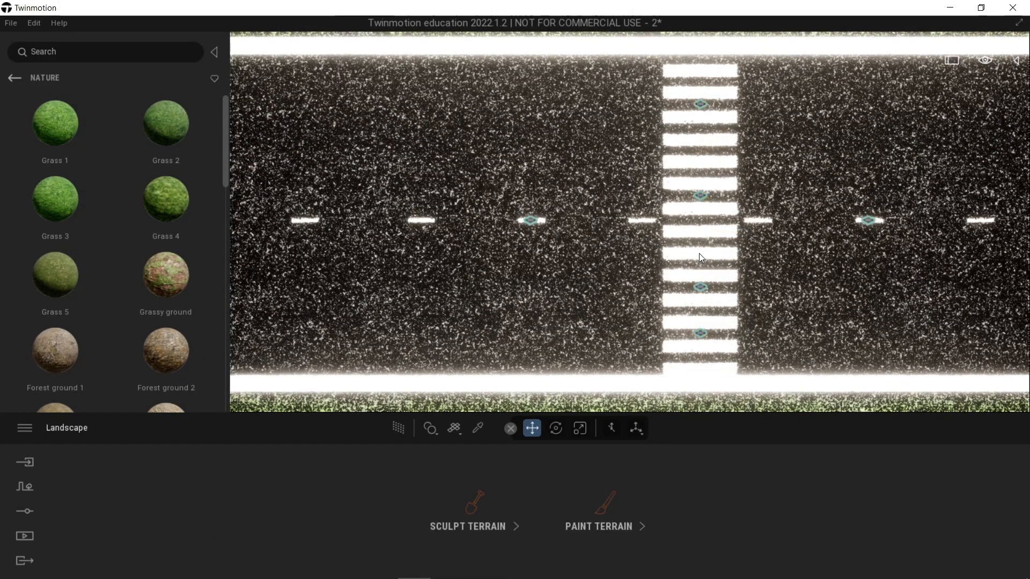
Step: Select all four zebra crossing decals and move them together slightly towards the house-side curb to centre the stripes
{"action": "left_click", "coordinate": [700, 332]}
{"action": "left_click", "coordinate": [702, 288], "text": "ctrl"}
{"action": "left_click", "coordinate": [701, 196], "text": "ctrl"}
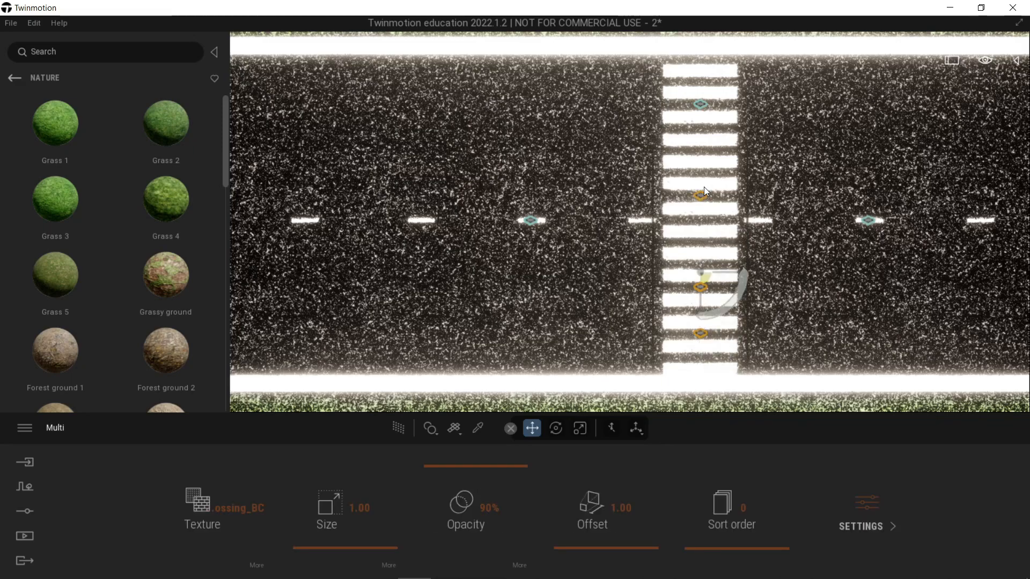
{"action": "left_click", "coordinate": [701, 104], "text": "ctrl"}
{"action": "left_click_drag", "start_coordinate": [701, 257], "coordinate": [702, 252]}
{"action": "key", "text": "Escape"}
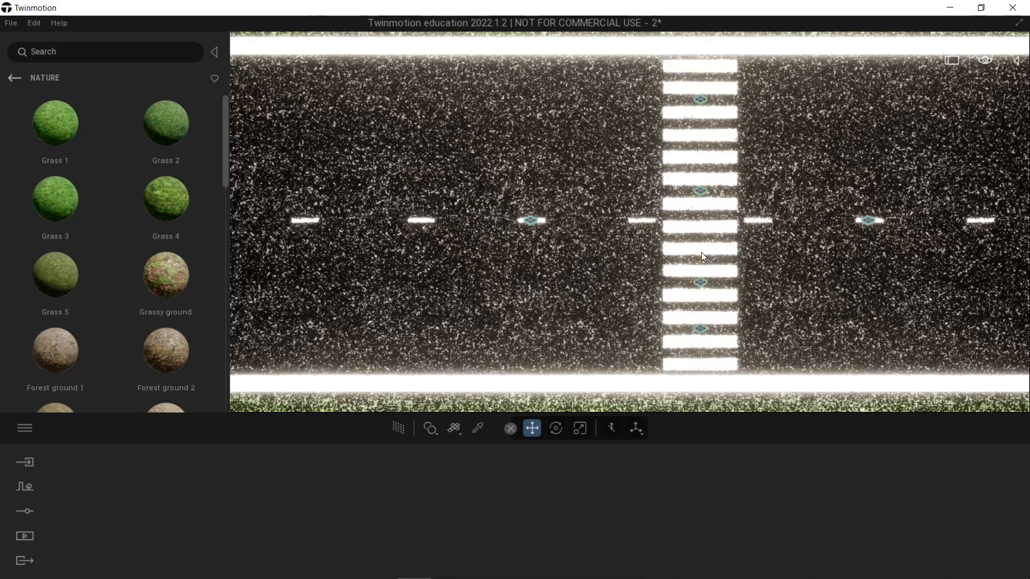
Step: Switch to the perspective view and set the scale of the landscape's Asphalt 1 paint texture to 14%
{"action": "mouse_move", "coordinate": [985, 62]}
{"action": "mouse_move", "coordinate": [986, 222]}
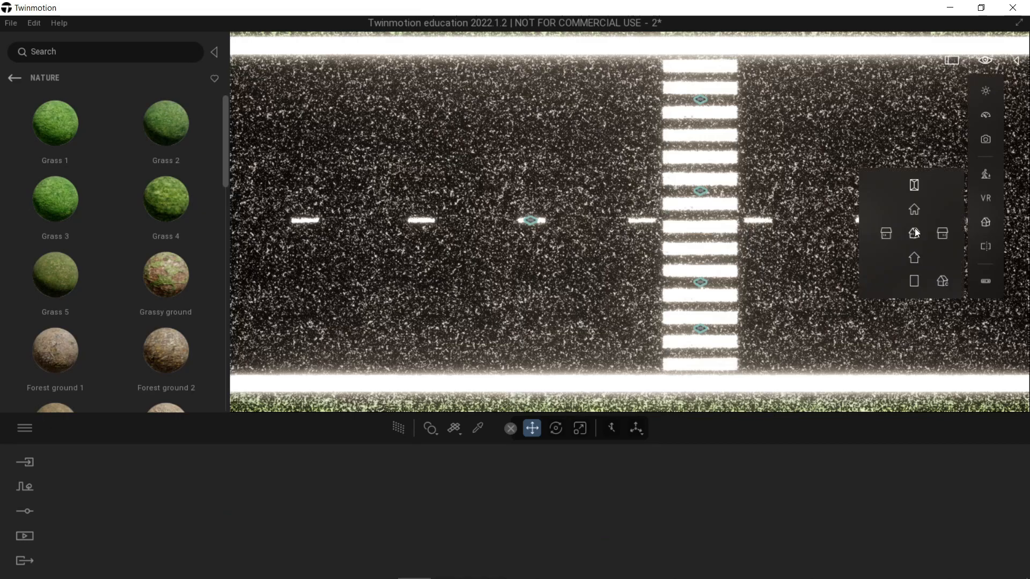
{"action": "left_click", "coordinate": [915, 235]}
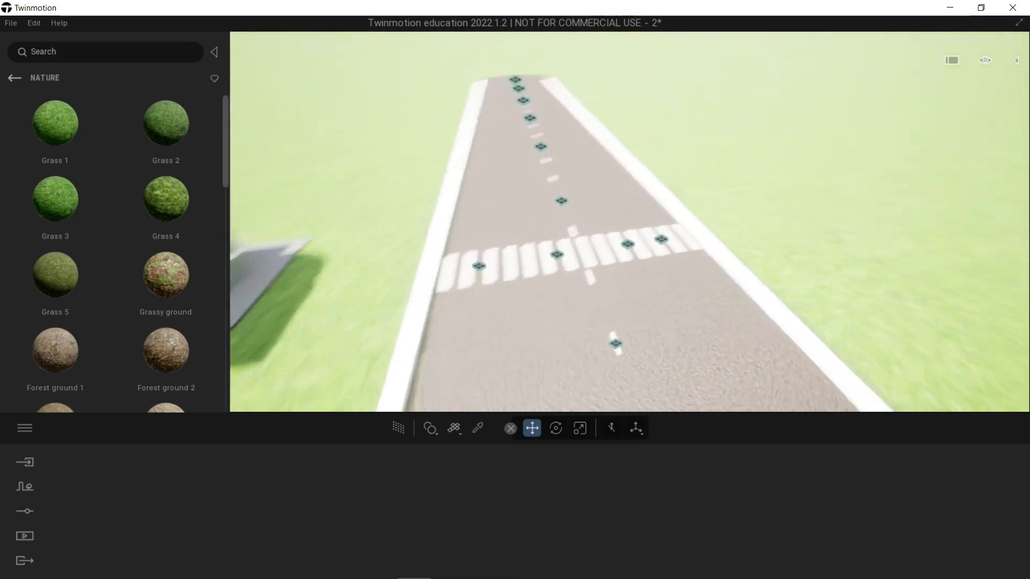
{"action": "scroll", "coordinate": [700, 258], "scroll_direction": "up", "scroll_amount": 3}
{"action": "middle_click_drag", "start_coordinate": [700, 257], "coordinate": [671, 263], "text": "shift"}
{"action": "middle_click_drag", "start_coordinate": [456, 242], "coordinate": [581, 221], "text": "shift"}
{"action": "left_click", "coordinate": [583, 225]}
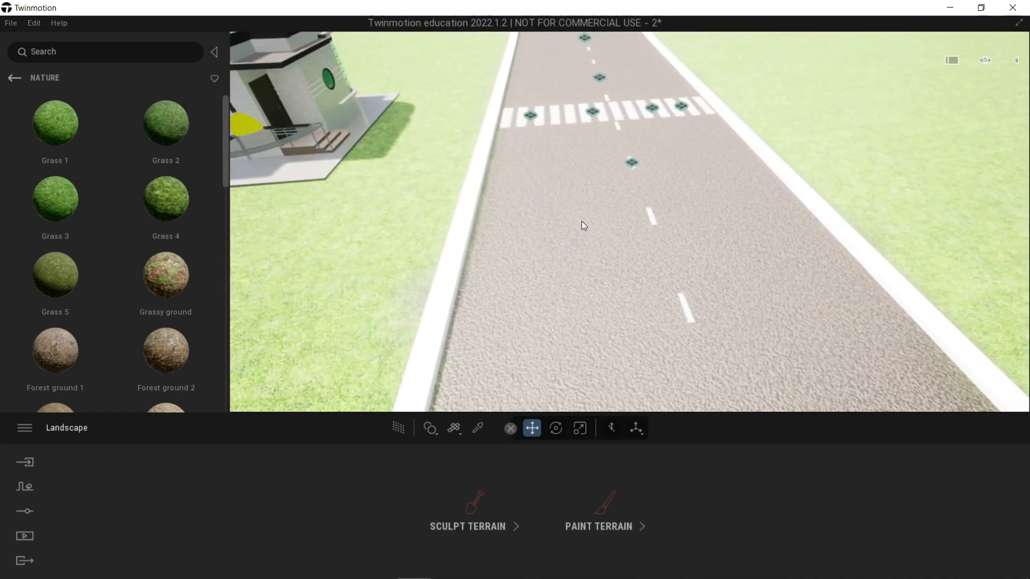
{"action": "left_click", "coordinate": [606, 505]}
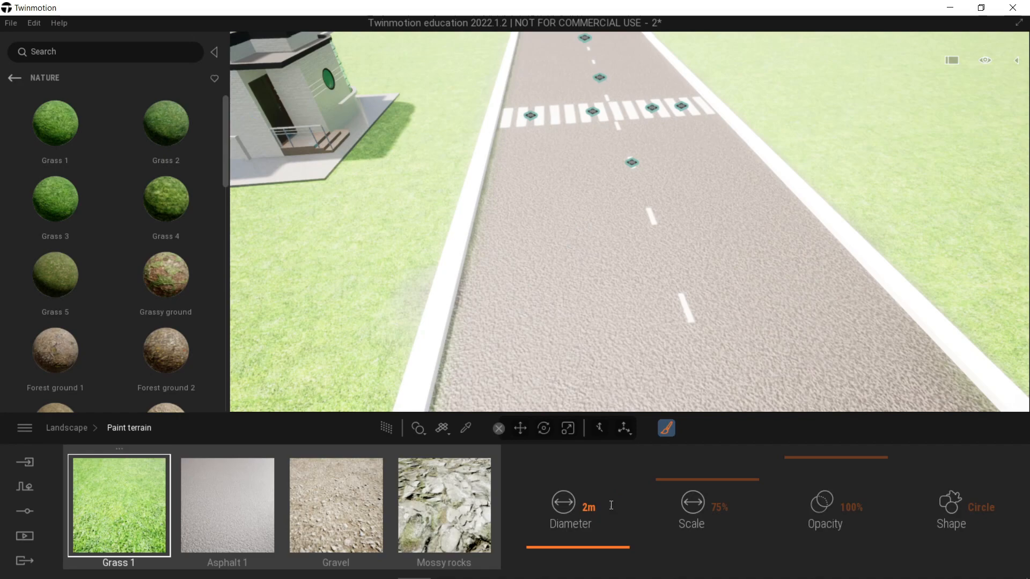
{"action": "left_click", "coordinate": [258, 514]}
{"action": "left_click_drag", "start_coordinate": [754, 500], "coordinate": [754, 521]}
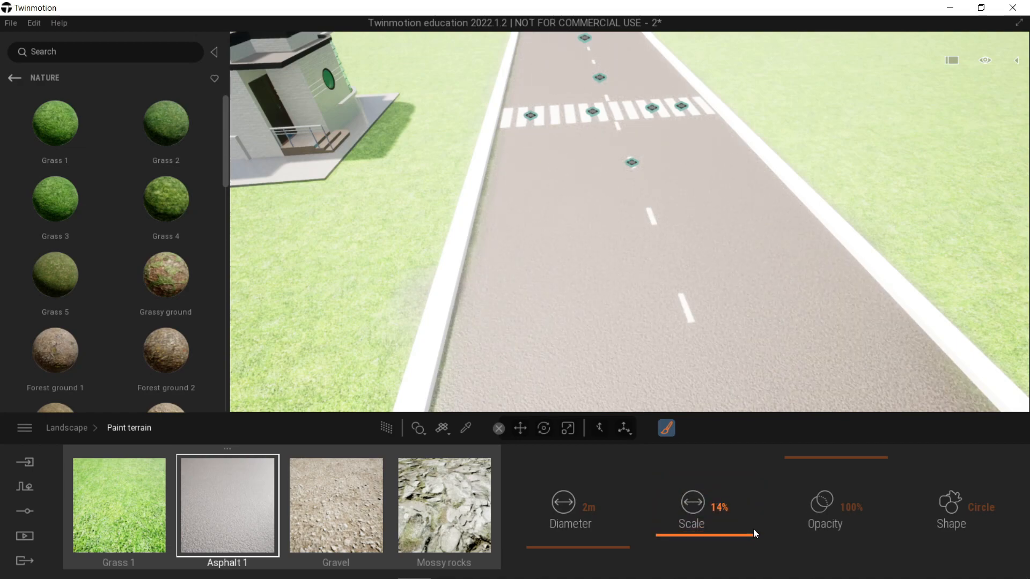
{"action": "key", "text": "Escape"}
{"action": "middle_click_drag", "start_coordinate": [764, 306], "coordinate": [639, 245], "text": "shift"}
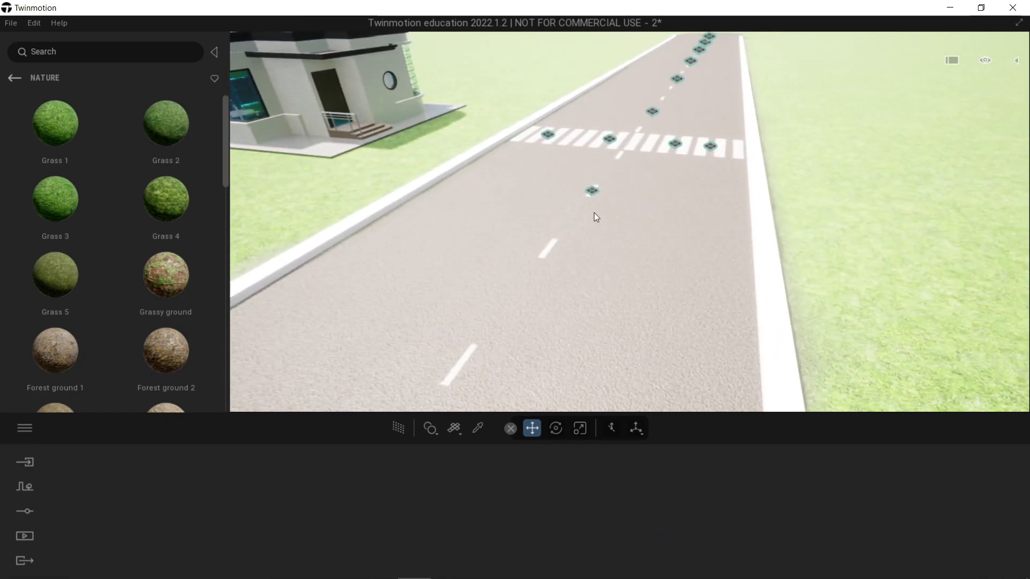
Step: Place a Stop marking decal in the house-side lane just beyond the zebra crossing, turned to face oncoming traffic
{"action": "left_click", "coordinate": [11, 79]}
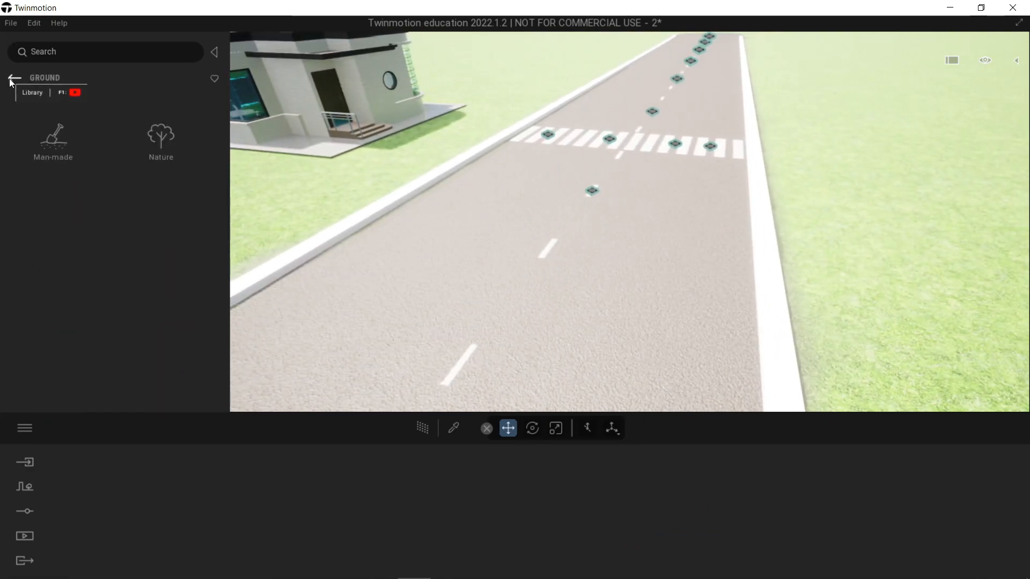
{"action": "left_click", "coordinate": [9, 78]}
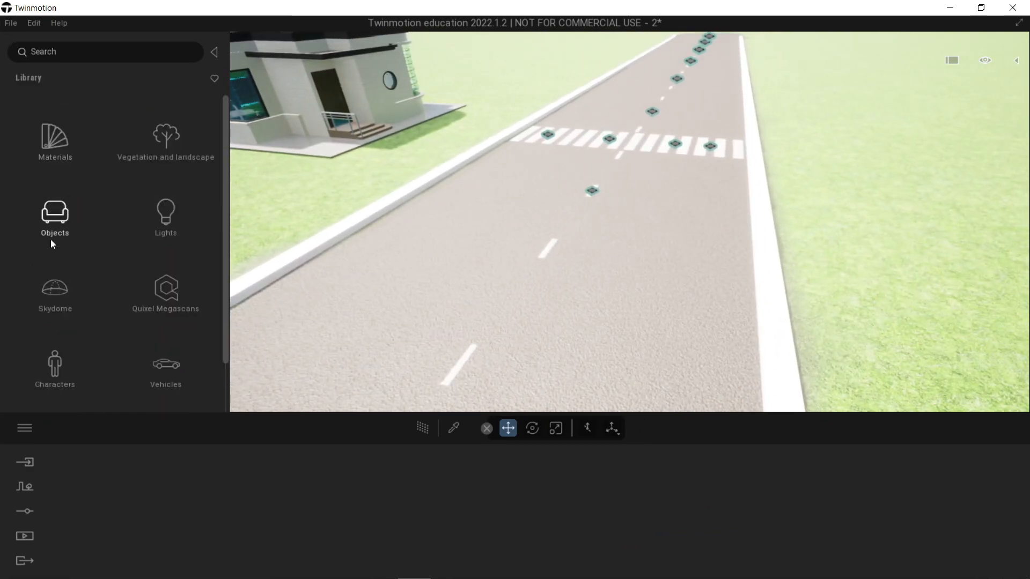
{"action": "left_click", "coordinate": [53, 211]}
{"action": "left_click", "coordinate": [169, 222]}
{"action": "scroll", "coordinate": [159, 231], "scroll_direction": "down", "scroll_amount": 4}
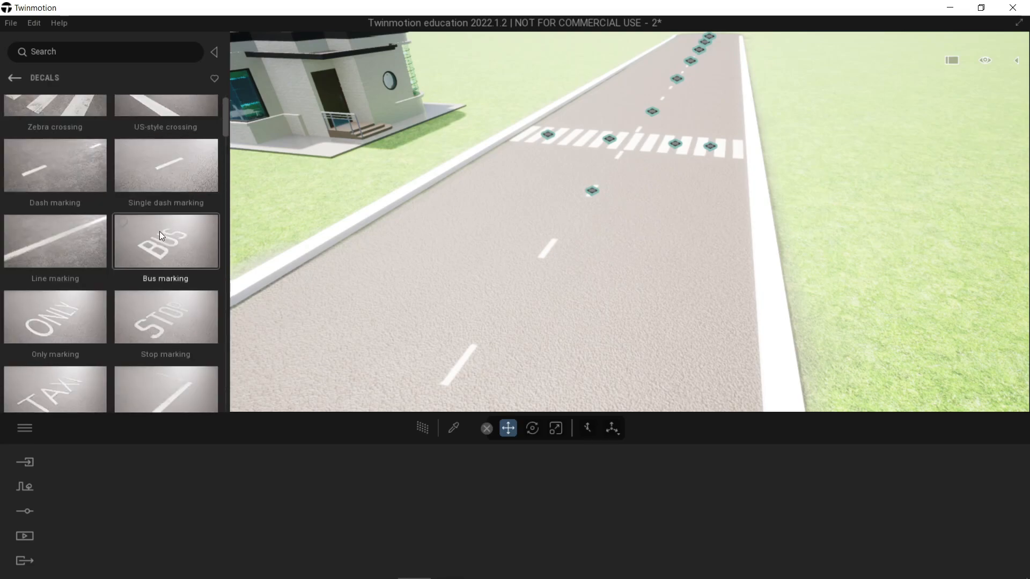
{"action": "scroll", "coordinate": [156, 241], "scroll_direction": "up", "scroll_amount": 3}
{"action": "left_click_drag", "start_coordinate": [166, 307], "coordinate": [677, 194]}
{"action": "right_click_drag", "start_coordinate": [644, 208], "coordinate": [615, 217]}
{"action": "key", "text": "s"}
{"action": "key", "text": "w"}
{"action": "middle_click_drag", "start_coordinate": [689, 278], "coordinate": [680, 349]}
Step: Make one instance copy of the stop marking, turn it around and position it in the opposite lane before the crossing
{"action": "left_click_drag", "start_coordinate": [709, 376], "coordinate": [564, 266]}
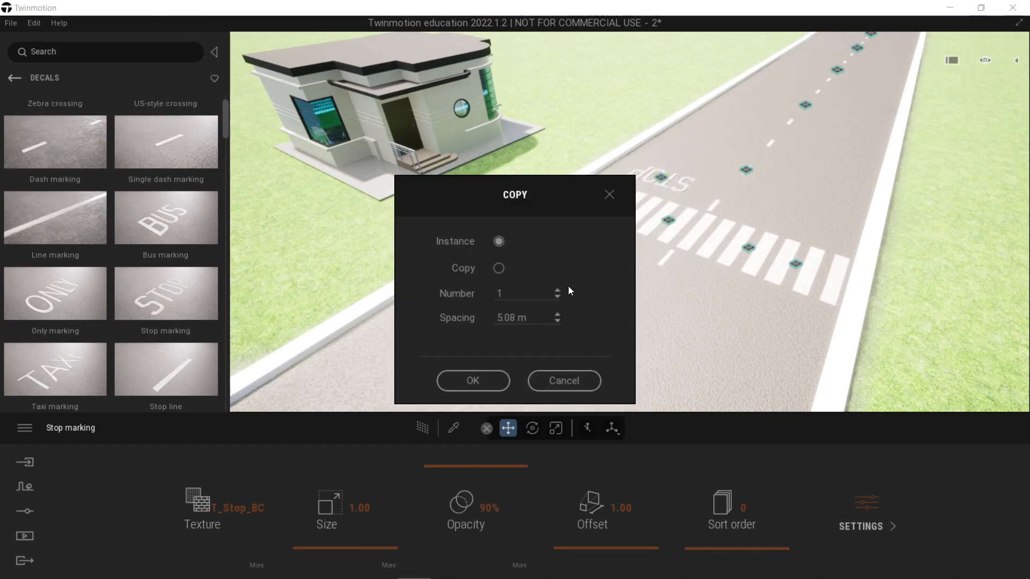
{"action": "left_click", "coordinate": [497, 389]}
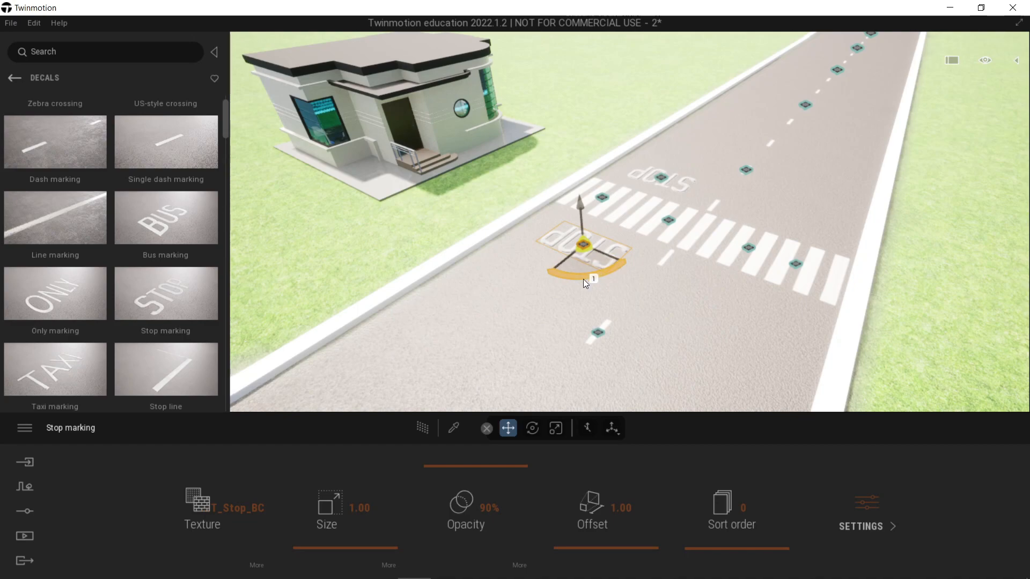
{"action": "left_click_drag", "start_coordinate": [585, 280], "coordinate": [734, 308]}
{"action": "key", "text": "Escape"}
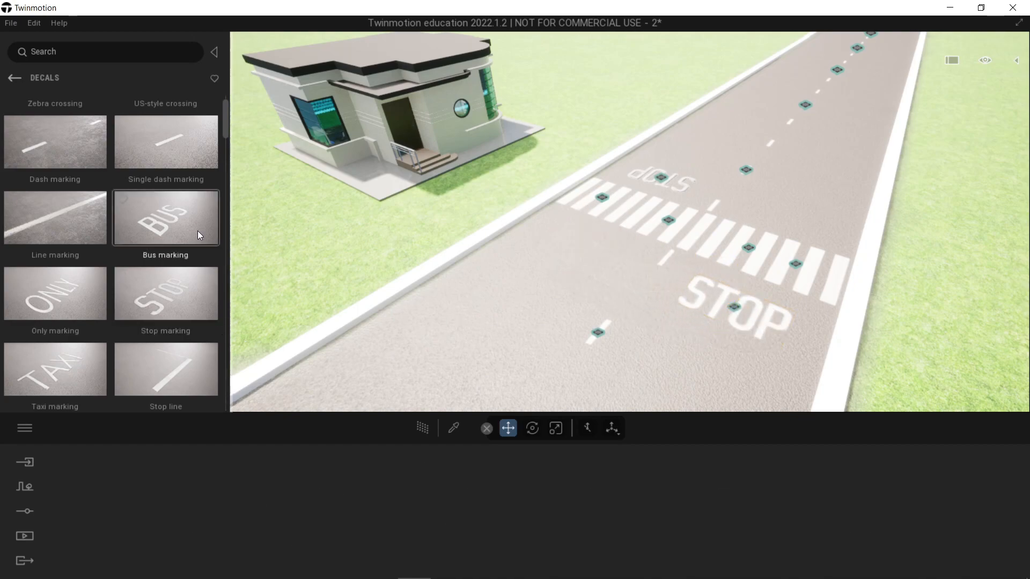
Step: Place a Manhole 3 decal on the road and make one copy so there is a manhole on each side of the crossing
{"action": "scroll", "coordinate": [198, 234], "scroll_direction": "down", "scroll_amount": 8}
{"action": "scroll", "coordinate": [170, 243], "scroll_direction": "down", "scroll_amount": 8}
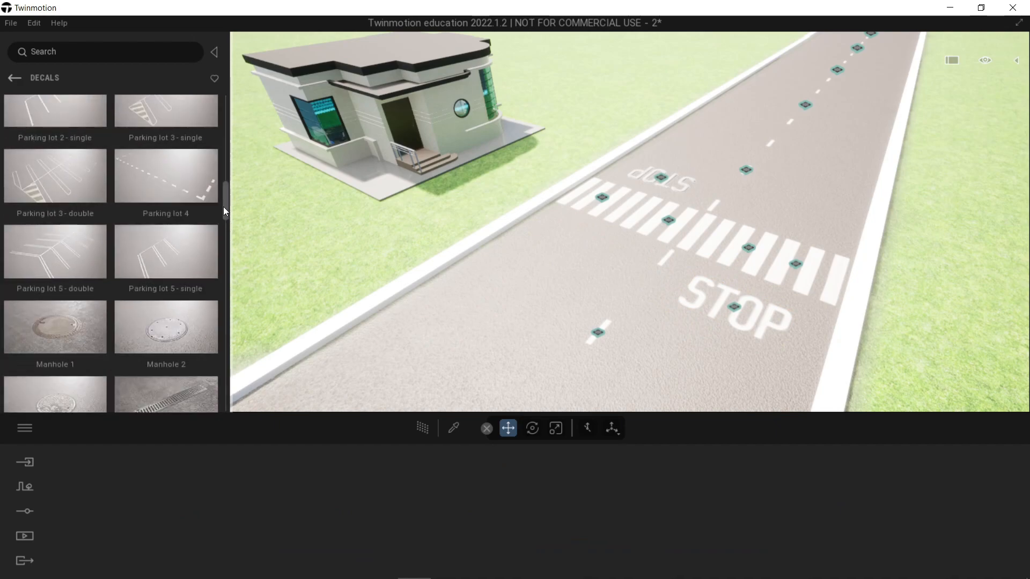
{"action": "left_click_drag", "start_coordinate": [223, 207], "coordinate": [224, 213]}
{"action": "left_click_drag", "start_coordinate": [66, 310], "coordinate": [816, 143]}
{"action": "left_click", "coordinate": [473, 381]}
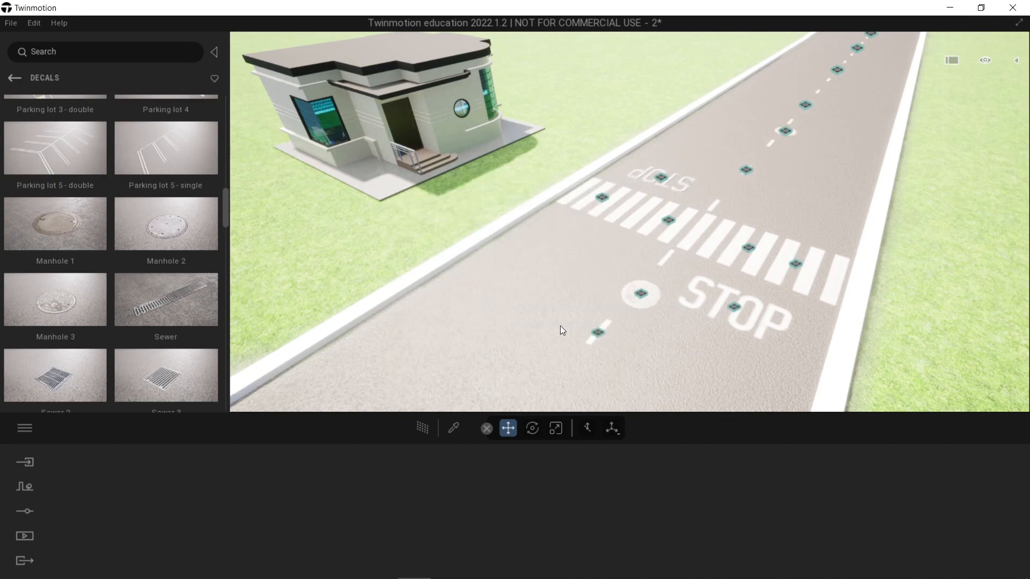
Step: Place a Road damage 02 decal in front of the zebra crossing, set its size to 2.24 and shift it towards the road's centre
{"action": "scroll", "coordinate": [107, 246], "scroll_direction": "down", "scroll_amount": 5}
{"action": "scroll", "coordinate": [107, 244], "scroll_direction": "down", "scroll_amount": 10}
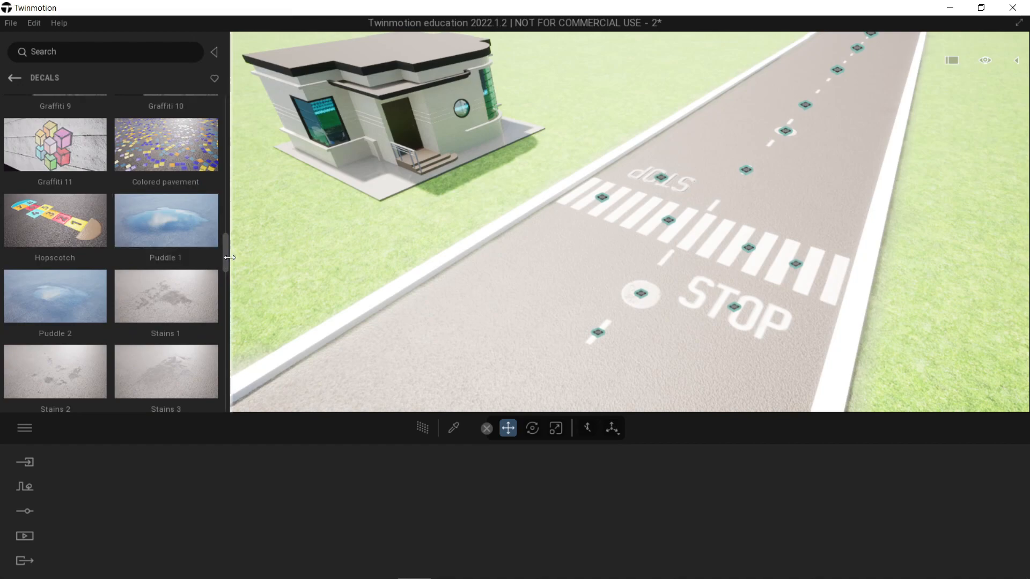
{"action": "left_click_drag", "start_coordinate": [228, 260], "coordinate": [227, 299]}
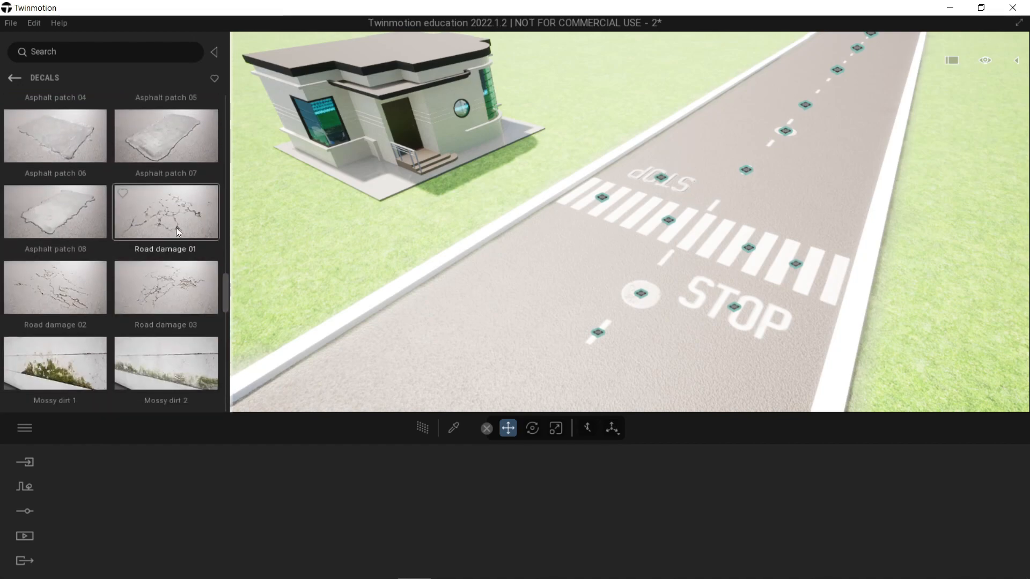
{"action": "middle_click_drag", "start_coordinate": [305, 257], "coordinate": [461, 228], "text": "shift"}
{"action": "left_click_drag", "start_coordinate": [72, 294], "coordinate": [574, 244]}
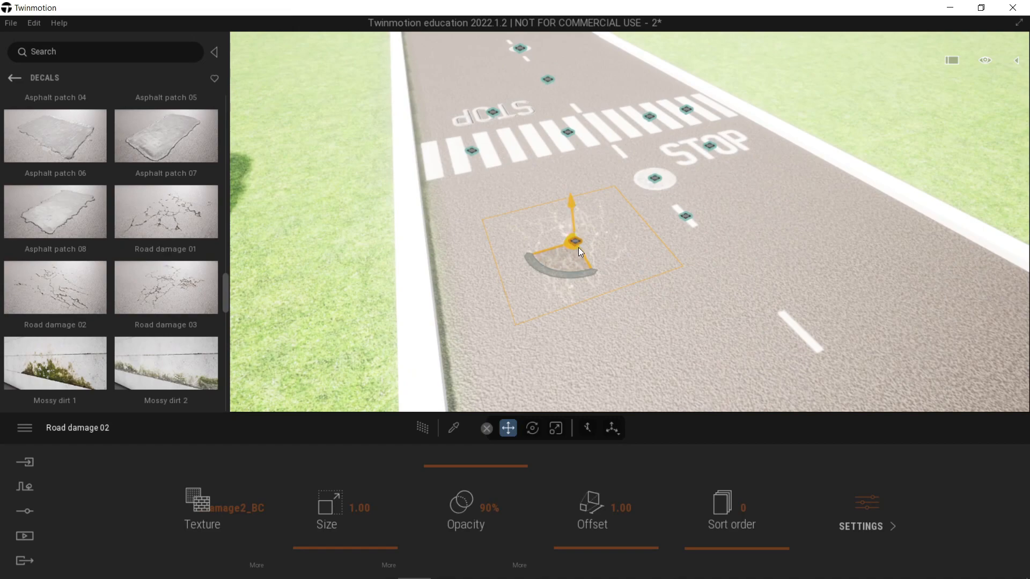
{"action": "left_click_drag", "start_coordinate": [367, 547], "coordinate": [368, 546]}
{"action": "left_click_drag", "start_coordinate": [572, 246], "coordinate": [641, 234]}
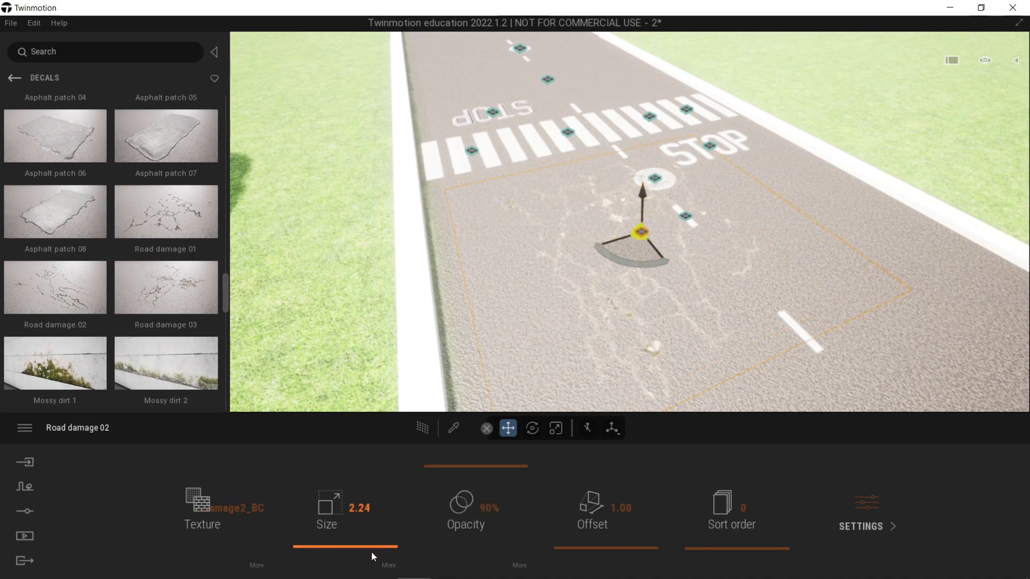
Step: Enlarge the road damage decal further so its cracks spread across the road, and inspect them up close
{"action": "left_click_drag", "start_coordinate": [371, 548], "coordinate": [372, 546]}
{"action": "left_click", "coordinate": [523, 384]}
{"action": "mouse_move", "coordinate": [523, 385]}
{"action": "middle_mouse_down", "text": "shift"}
{"action": "mouse_move", "coordinate": [569, 380]}
{"action": "mouse_move", "coordinate": [539, 255]}
{"action": "mouse_move", "coordinate": [550, 250]}
{"action": "mouse_move", "coordinate": [542, 307]}
{"action": "mouse_move", "coordinate": [597, 285]}
{"action": "mouse_move", "coordinate": [604, 306]}
{"action": "middle_mouse_up", "text": "shift"}
{"action": "scroll", "coordinate": [539, 255], "scroll_direction": "down", "scroll_amount": 3}
{"action": "left_click", "coordinate": [533, 312]}
{"action": "key", "text": "Escape"}
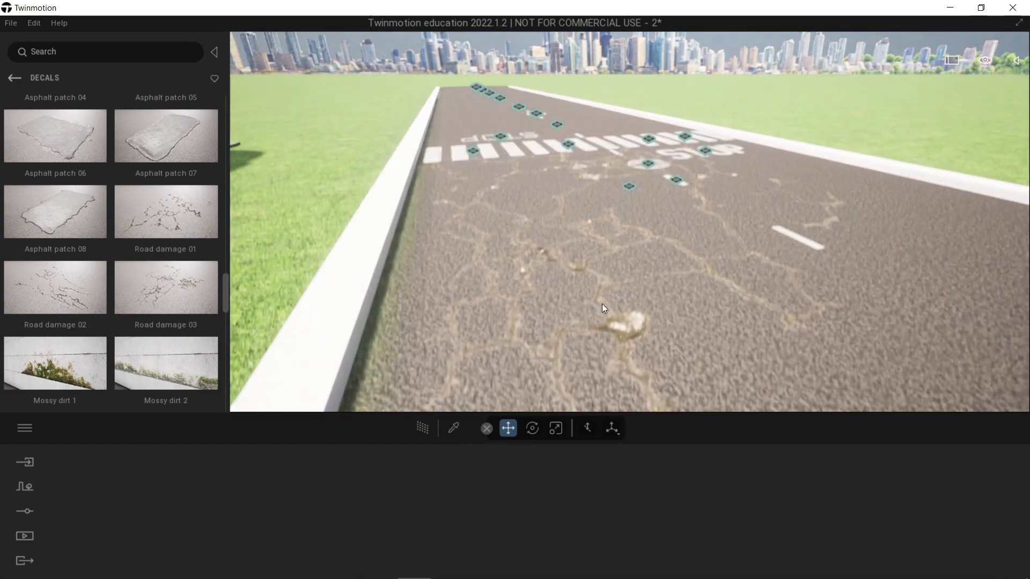
{"action": "left_click", "coordinate": [621, 326]}
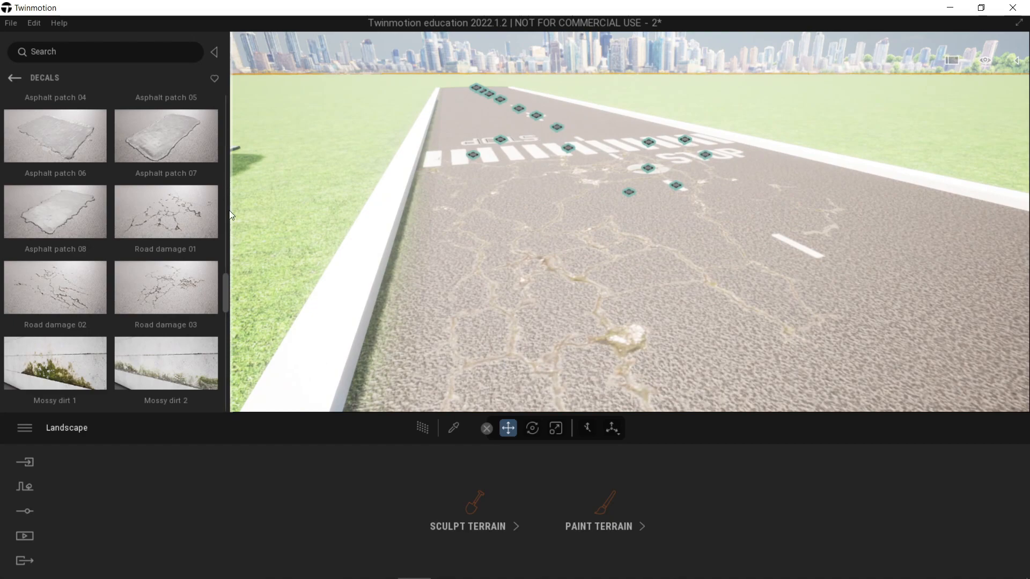
Step: Try a Stains 5 decal on the asphalt beside the cracks and remove it again
{"action": "left_click_drag", "start_coordinate": [226, 294], "coordinate": [568, 284]}
{"action": "key", "text": "ctrl+z"}
{"action": "left_click_drag", "start_coordinate": [182, 183], "coordinate": [920, 311]}
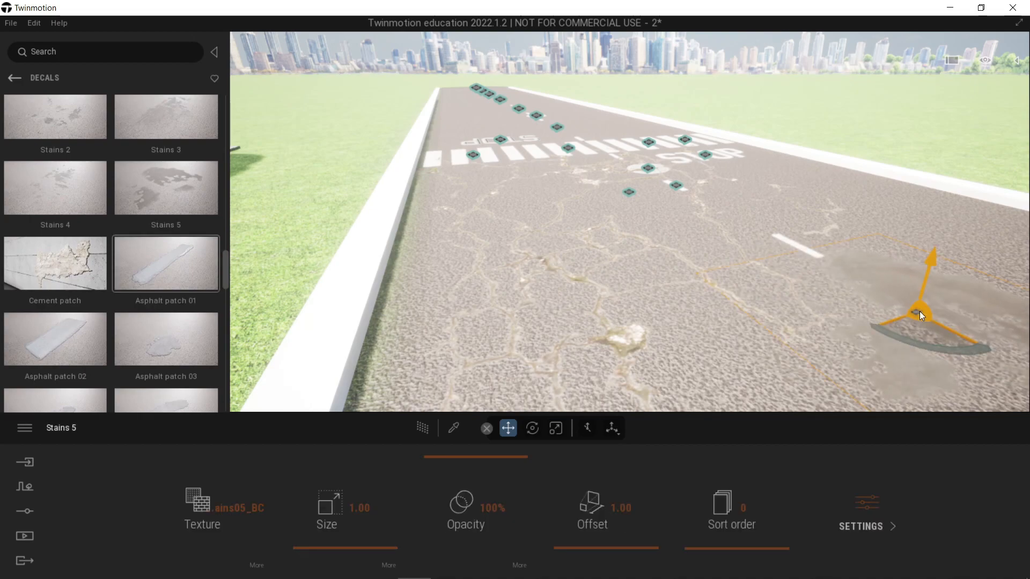
{"action": "key", "text": "Delete"}
Step: Place a Stains 3 decal on the road beyond the zebra crossing, set its size to 4.43 and position it near the centre line
{"action": "key", "text": "q"}
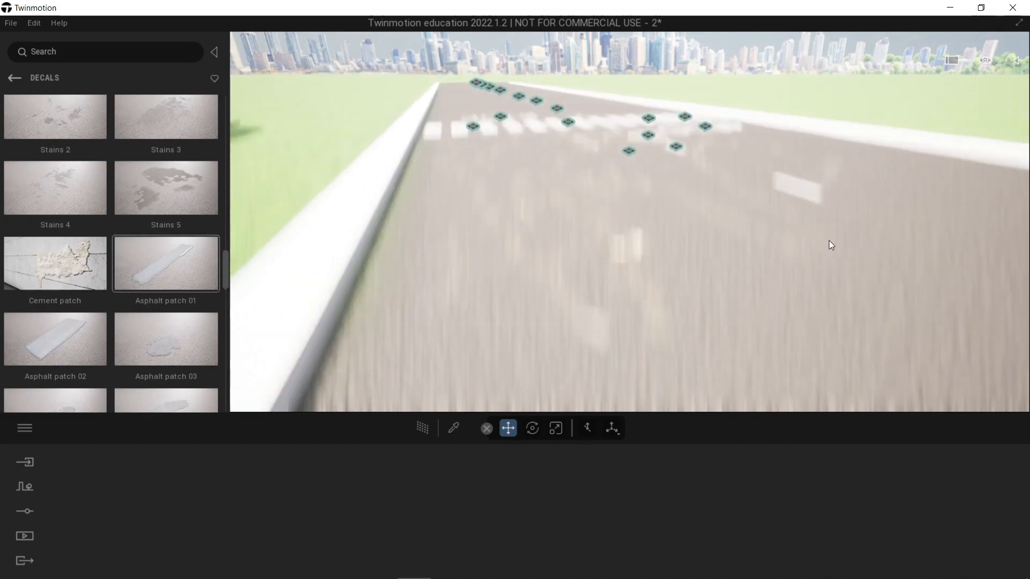
{"action": "key", "text": "e"}
{"action": "right_click_drag", "start_coordinate": [829, 241], "coordinate": [810, 266]}
{"action": "scroll", "coordinate": [46, 221], "scroll_direction": "up", "scroll_amount": 1}
{"action": "key", "text": "a"}
{"action": "left_click_drag", "start_coordinate": [172, 166], "coordinate": [555, 157]}
{"action": "left_click_drag", "start_coordinate": [336, 547], "coordinate": [335, 544]}
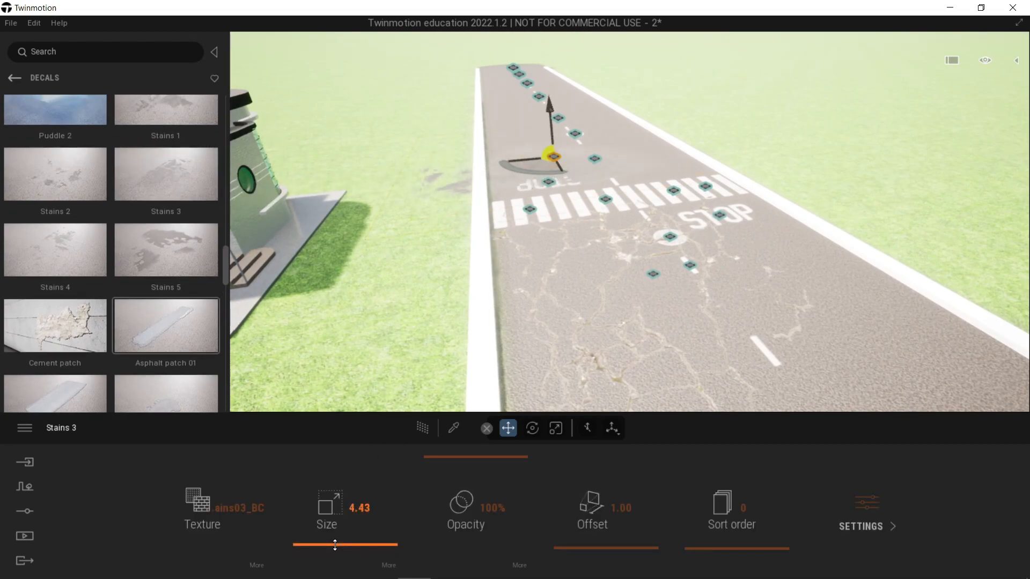
{"action": "left_click_drag", "start_coordinate": [552, 168], "coordinate": [556, 153]}
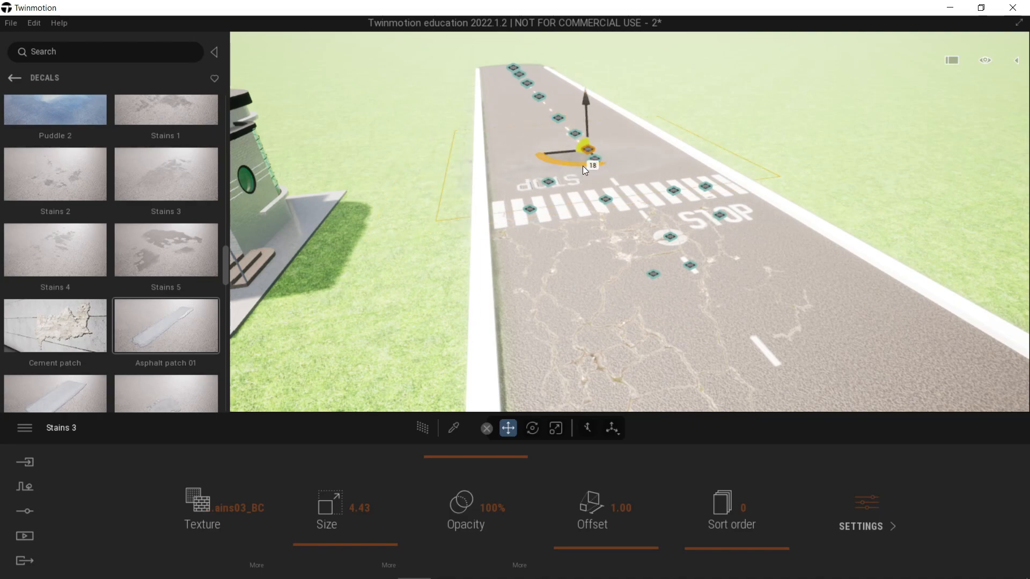
{"action": "key", "text": "Tab"}
{"action": "left_click_drag", "start_coordinate": [581, 144], "coordinate": [606, 159]}
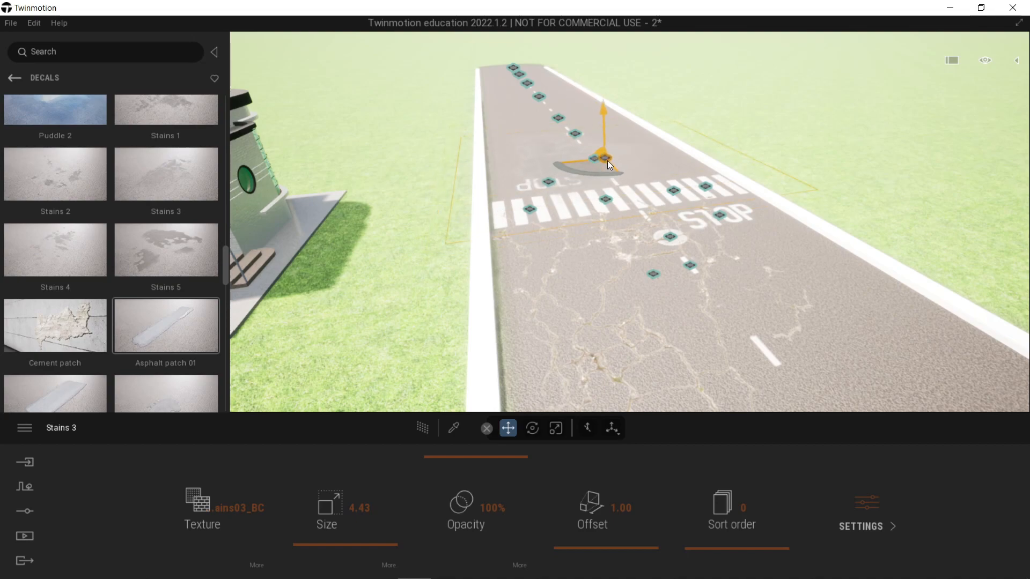
{"action": "key", "text": "Escape"}
Step: Place a Puddle 1 decal over the cracked asphalt in front of the stop marking and enlarge it to size 5.16
{"action": "key", "text": "d"}
{"action": "right_click_drag", "start_coordinate": [662, 195], "coordinate": [690, 212]}
{"action": "key", "text": "d"}
{"action": "key", "text": "e"}
{"action": "key", "text": "d"}
{"action": "scroll", "coordinate": [140, 177], "scroll_direction": "up", "scroll_amount": 3}
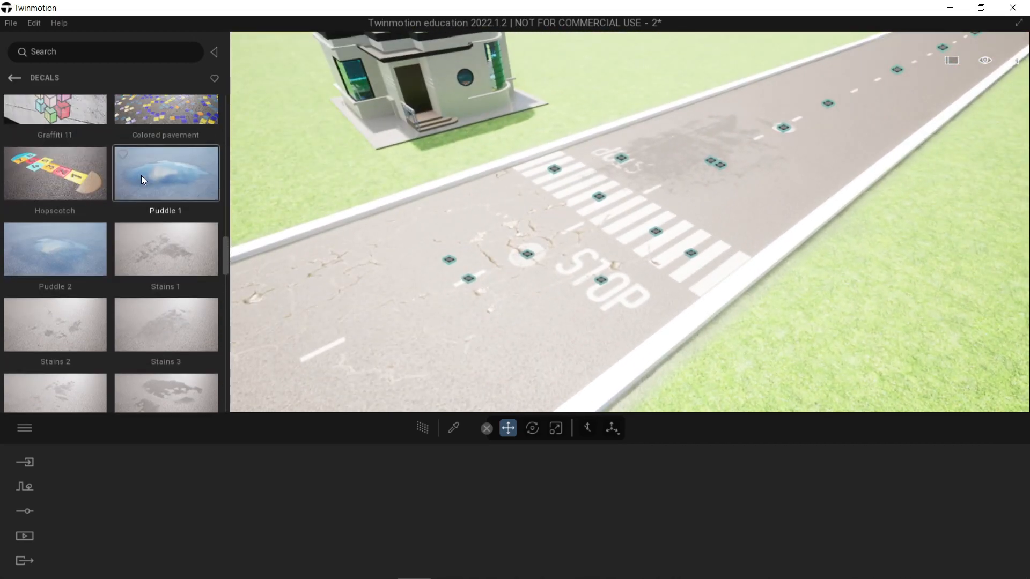
{"action": "left_click_drag", "start_coordinate": [149, 174], "coordinate": [503, 311]}
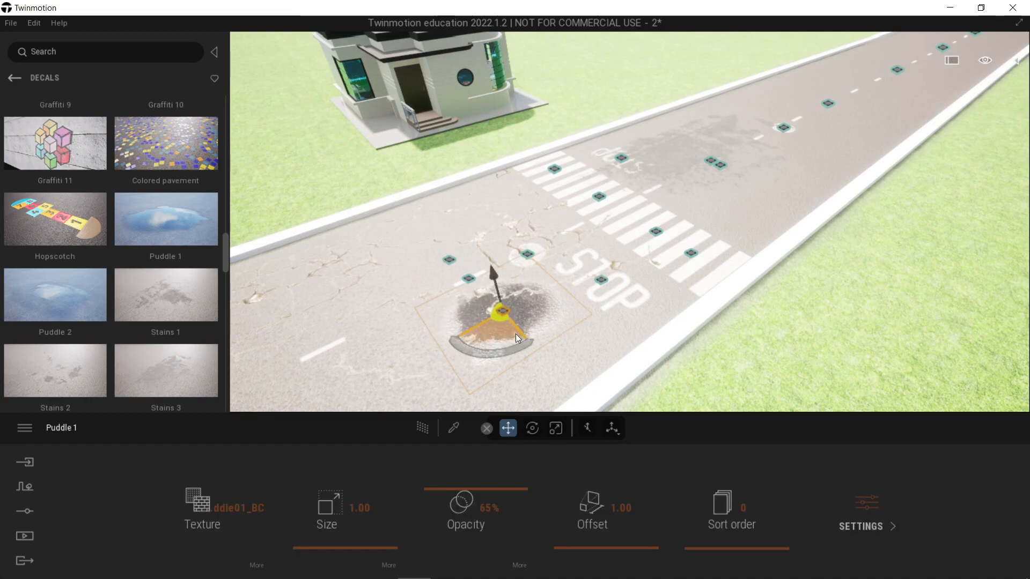
{"action": "left_click", "coordinate": [375, 546]}
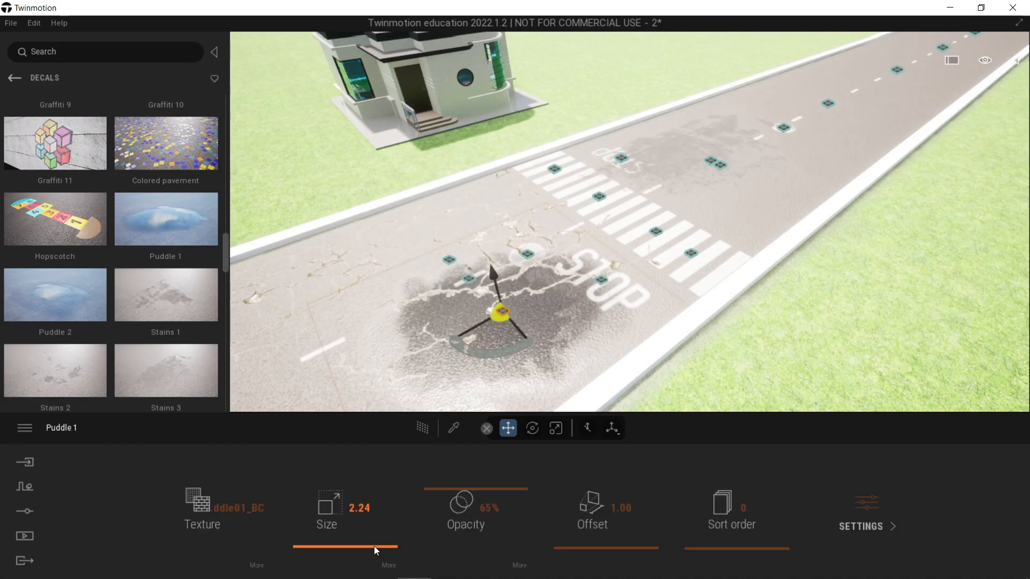
{"action": "left_click_drag", "start_coordinate": [374, 546], "coordinate": [375, 544]}
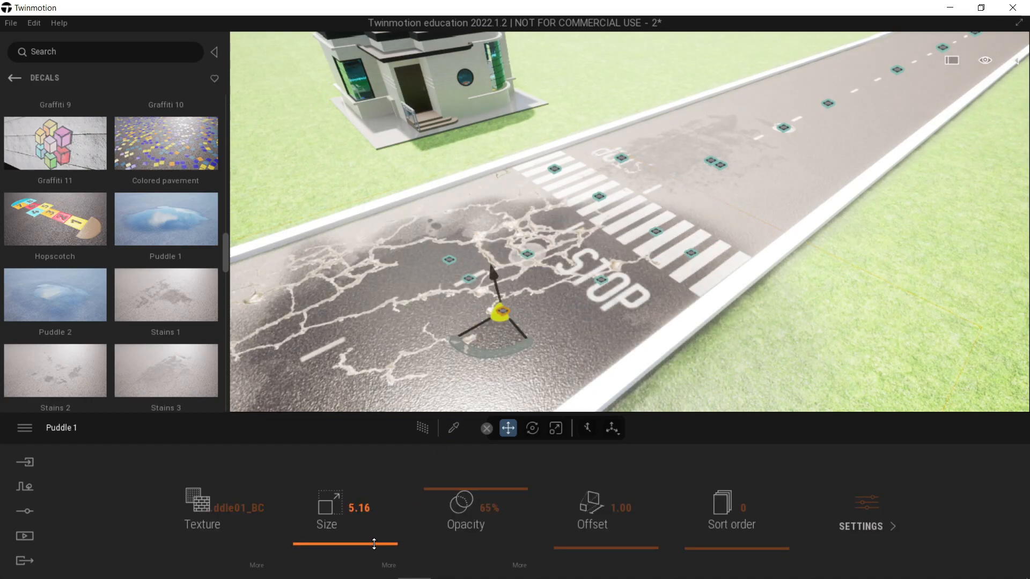
{"action": "scroll", "coordinate": [529, 368], "scroll_direction": "down", "scroll_amount": 3}
{"action": "middle_click_drag", "start_coordinate": [529, 368], "coordinate": [615, 340]}
{"action": "key", "text": "Escape"}
{"action": "scroll", "coordinate": [662, 309], "scroll_direction": "down", "scroll_amount": 3}
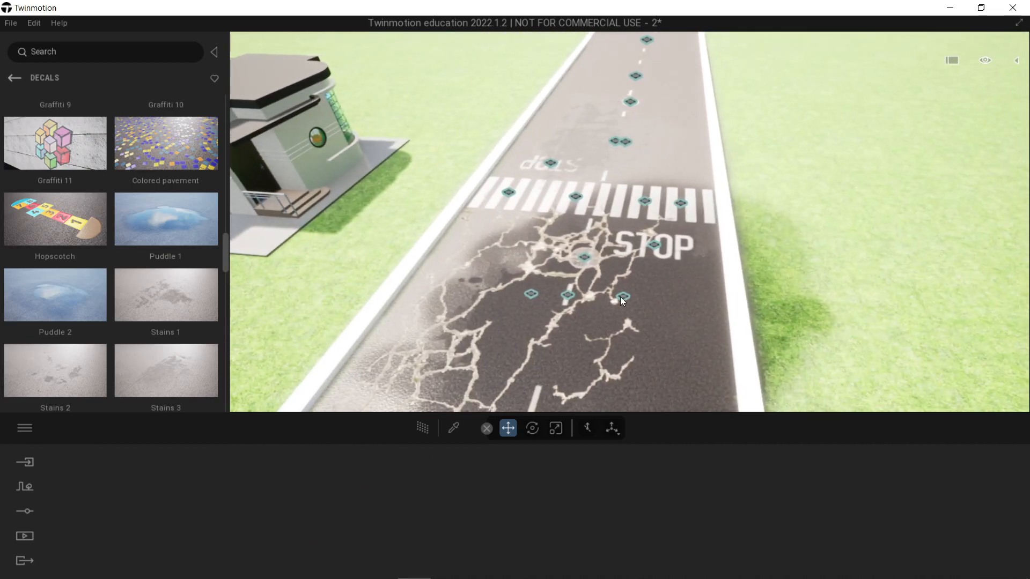
Step: Replace the Puddle 1 decal with a Puddle 2 decal over the cracks, at size 3.70 and 85% opacity, shifted towards the centre line
{"action": "left_click", "coordinate": [624, 297]}
{"action": "key", "text": "Delete"}
{"action": "left_click_drag", "start_coordinate": [82, 290], "coordinate": [518, 317]}
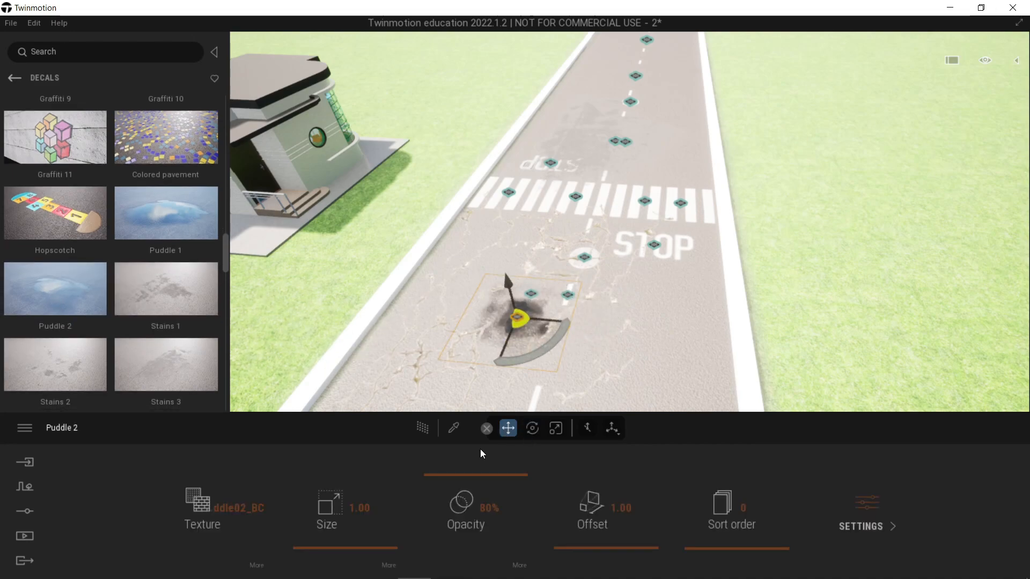
{"action": "left_click_drag", "start_coordinate": [385, 548], "coordinate": [387, 545]}
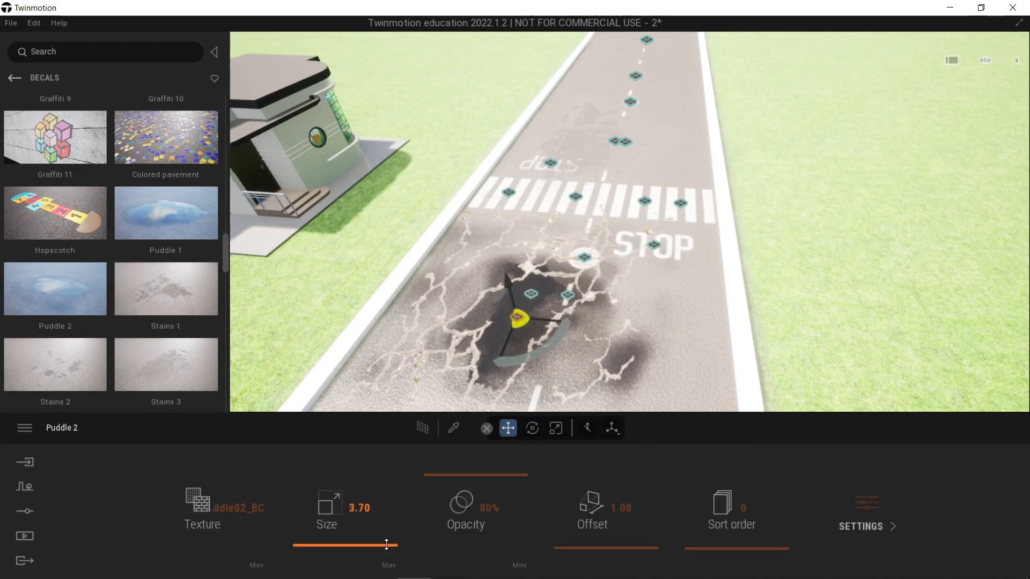
{"action": "mouse_move", "coordinate": [507, 480]}
{"action": "left_mouse_down"}
{"action": "mouse_move", "coordinate": [508, 444]}
{"action": "mouse_move", "coordinate": [505, 471]}
{"action": "left_mouse_up"}
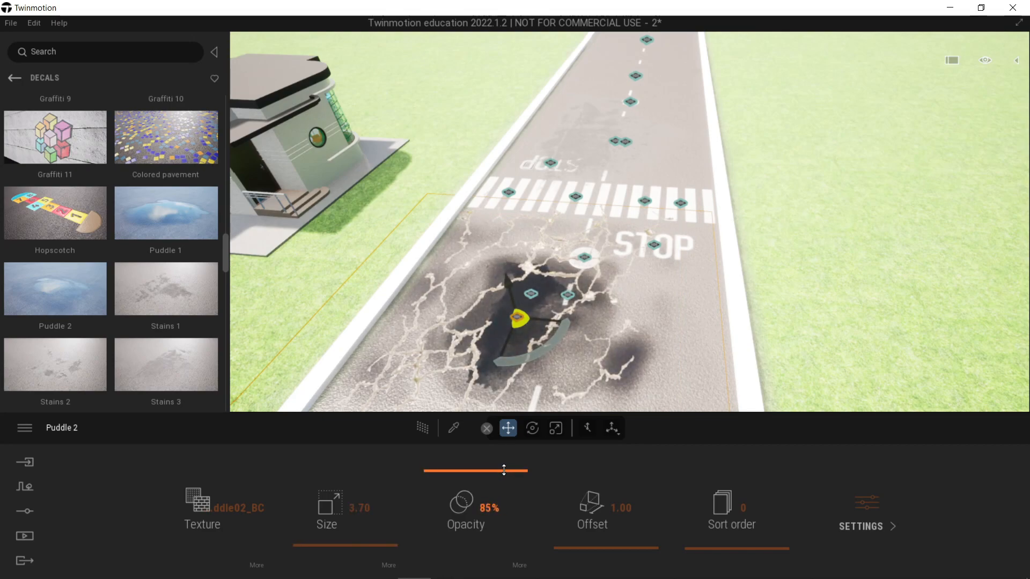
{"action": "left_click_drag", "start_coordinate": [520, 319], "coordinate": [577, 316]}
{"action": "key", "text": "Escape"}
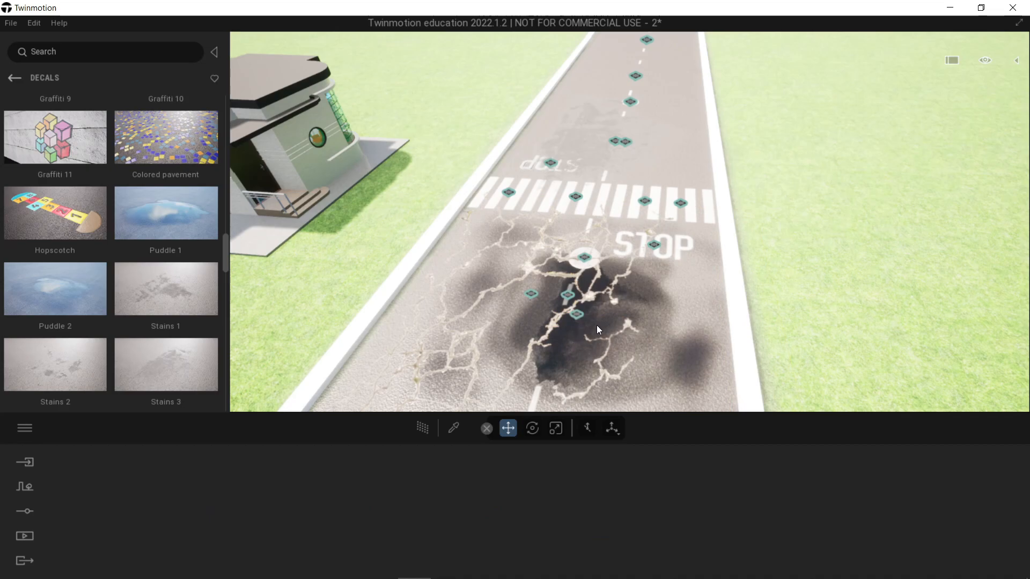
{"action": "right_click_drag", "start_coordinate": [597, 325], "coordinate": [620, 308]}
{"action": "middle_click_drag", "start_coordinate": [620, 308], "coordinate": [599, 260], "text": "shift"}
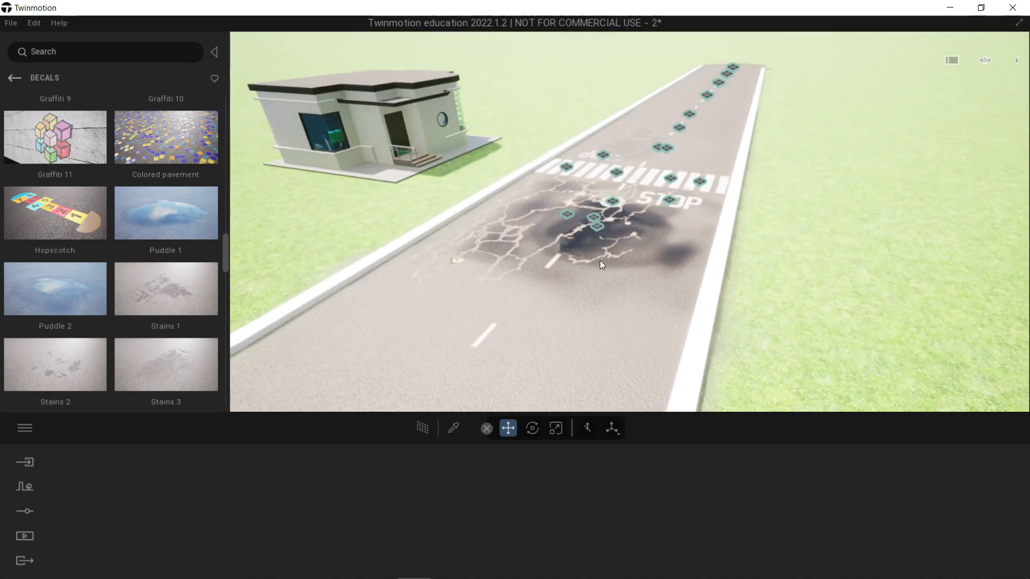
Step: Place a traffic light from the city signs collection beside the STOP marking near the curb, deleting the extra sign placed on the road
{"action": "middle_click_drag", "start_coordinate": [595, 236], "coordinate": [604, 239], "text": "shift"}
{"action": "left_click_drag", "start_coordinate": [231, 257], "coordinate": [244, 338]}
{"action": "left_click", "coordinate": [14, 79]}
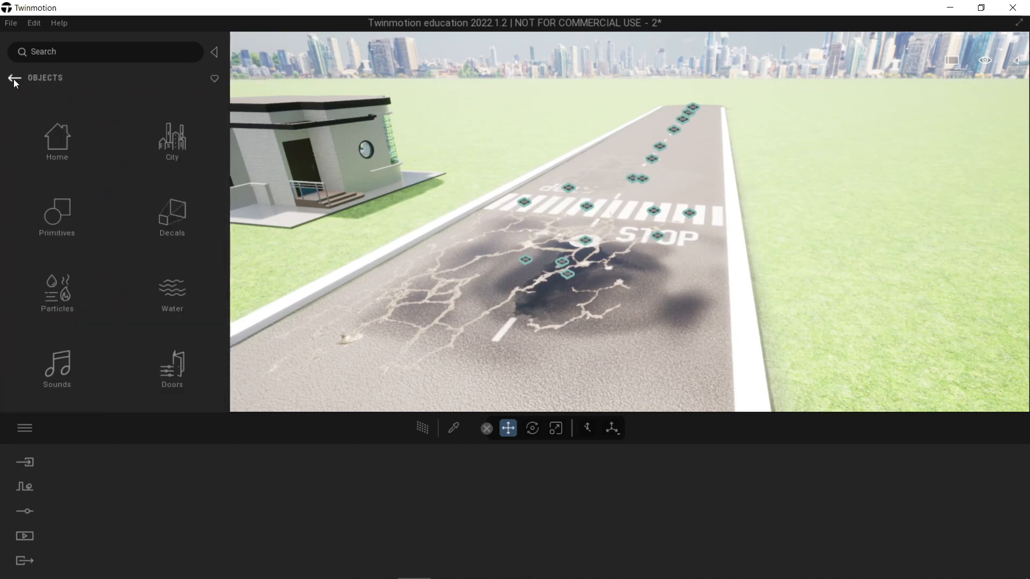
{"action": "left_click", "coordinate": [190, 126]}
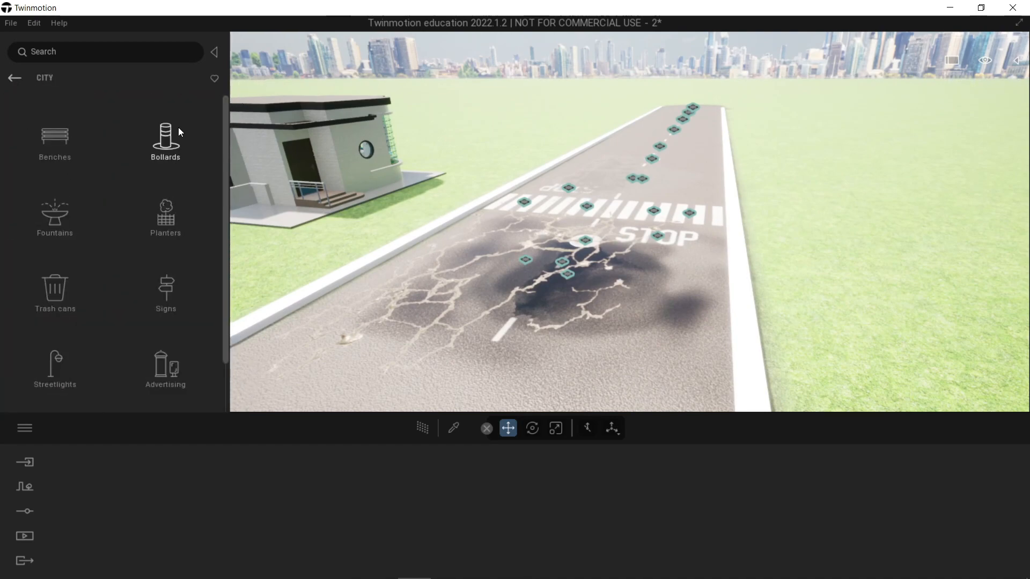
{"action": "left_click", "coordinate": [153, 295]}
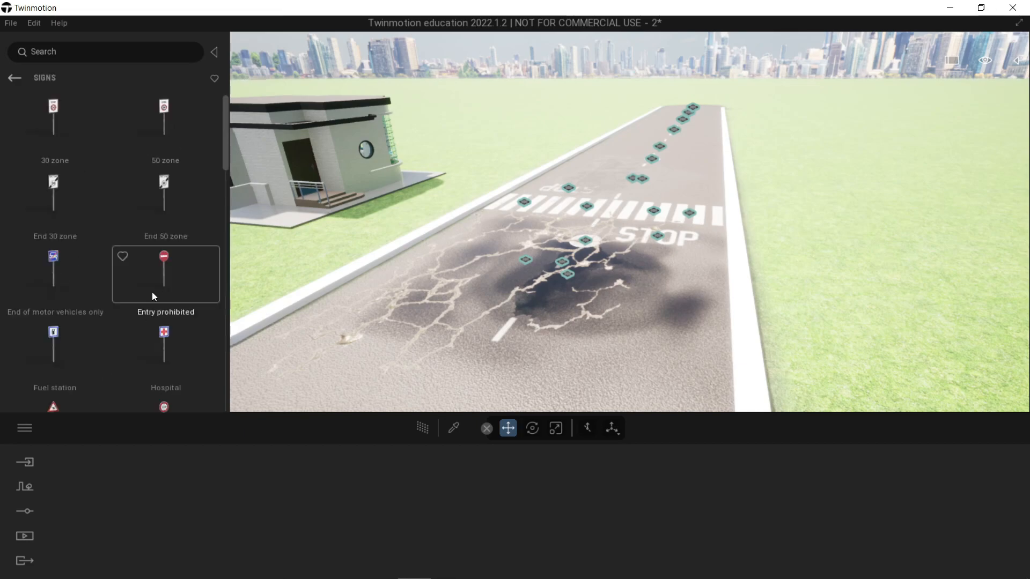
{"action": "scroll", "coordinate": [134, 251], "scroll_direction": "down", "scroll_amount": 1}
{"action": "scroll", "coordinate": [133, 247], "scroll_direction": "down", "scroll_amount": 4}
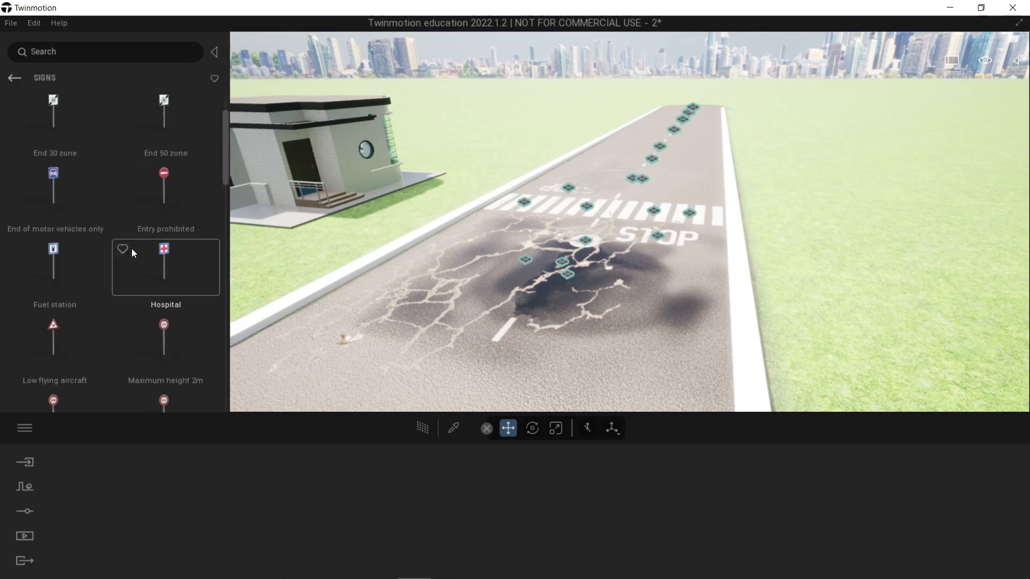
{"action": "scroll", "coordinate": [127, 240], "scroll_direction": "down", "scroll_amount": 4}
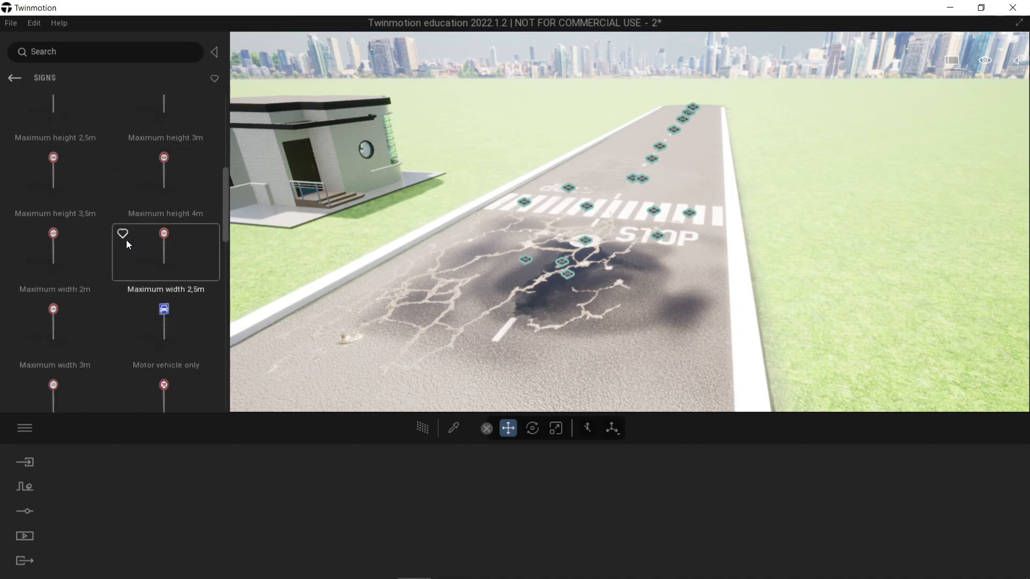
{"action": "left_click_drag", "start_coordinate": [225, 253], "coordinate": [398, 349]}
{"action": "left_click_drag", "start_coordinate": [188, 356], "coordinate": [491, 298]}
{"action": "left_click", "coordinate": [394, 337]}
{"action": "key", "text": "Delete"}
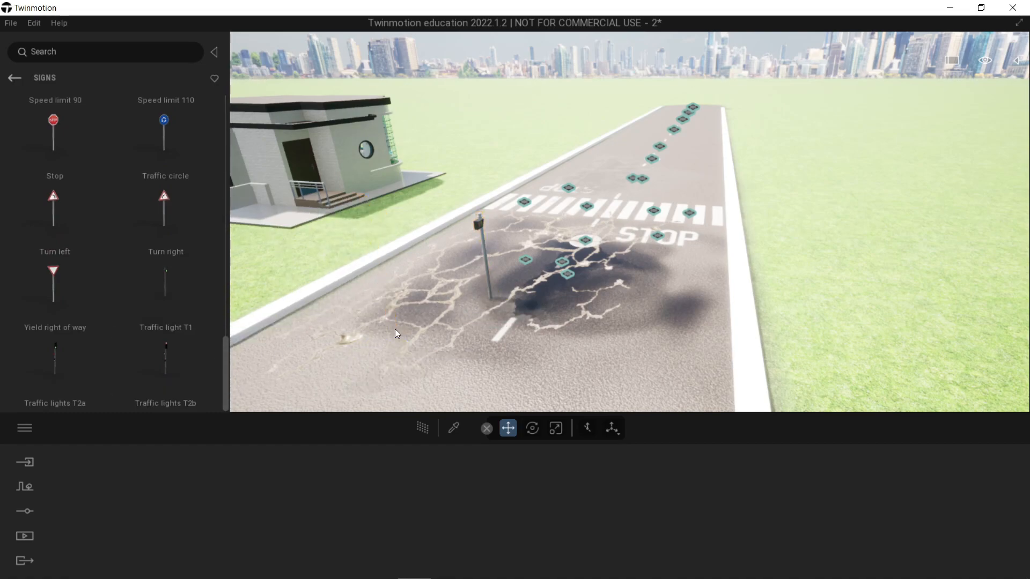
{"action": "left_click", "coordinate": [485, 292]}
{"action": "left_click_drag", "start_coordinate": [495, 287], "coordinate": [696, 232]}
Step: Place a 50 speed limit sign and a Pedestrian crosswalk sign on the cracked part of the road
{"action": "scroll", "coordinate": [176, 322], "scroll_direction": "up", "scroll_amount": 5}
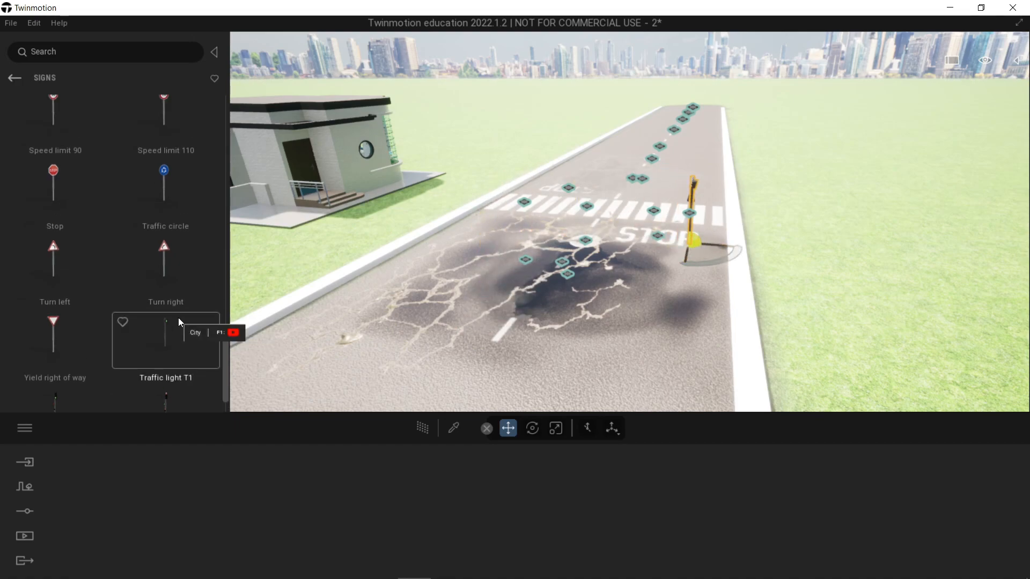
{"action": "left_click_drag", "start_coordinate": [66, 338], "coordinate": [378, 308]}
{"action": "key", "text": "Delete"}
{"action": "left_click_drag", "start_coordinate": [81, 272], "coordinate": [381, 297]}
{"action": "left_click_drag", "start_coordinate": [225, 323], "coordinate": [229, 293]}
{"action": "left_click_drag", "start_coordinate": [172, 235], "coordinate": [516, 250]}
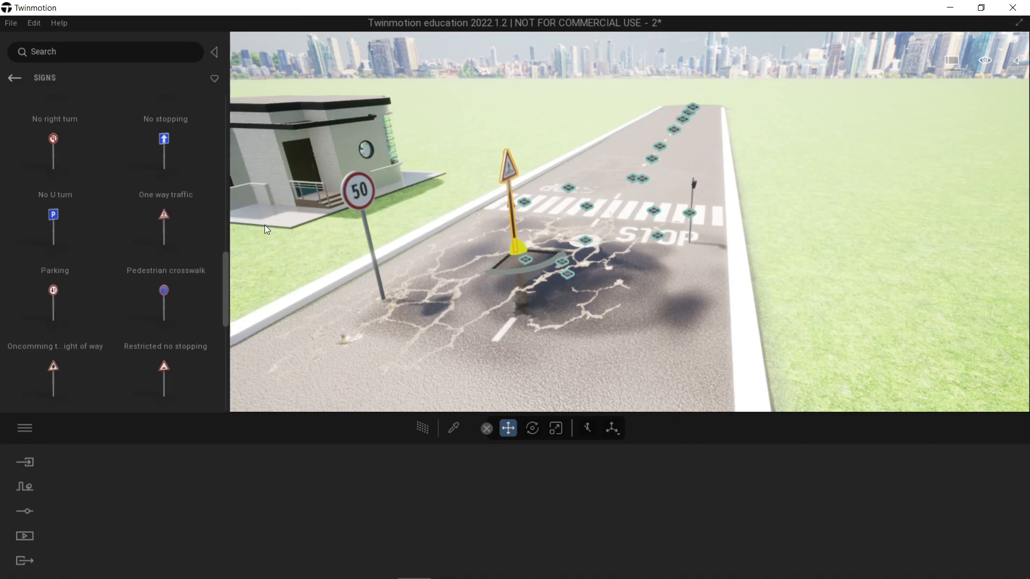
Step: Move the pedestrian crosswalk sign to the curb beside the STOP marking and rotate it 90 degrees
{"action": "right_click_drag", "start_coordinate": [602, 194], "coordinate": [641, 207]}
{"action": "middle_click_drag", "start_coordinate": [641, 207], "coordinate": [539, 258]}
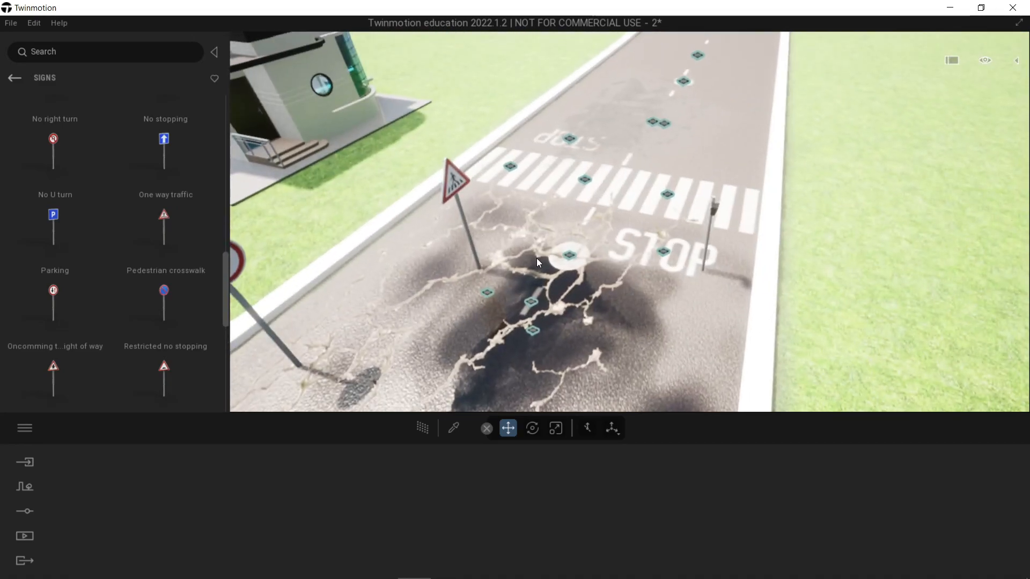
{"action": "left_click_drag", "start_coordinate": [473, 251], "coordinate": [732, 275]}
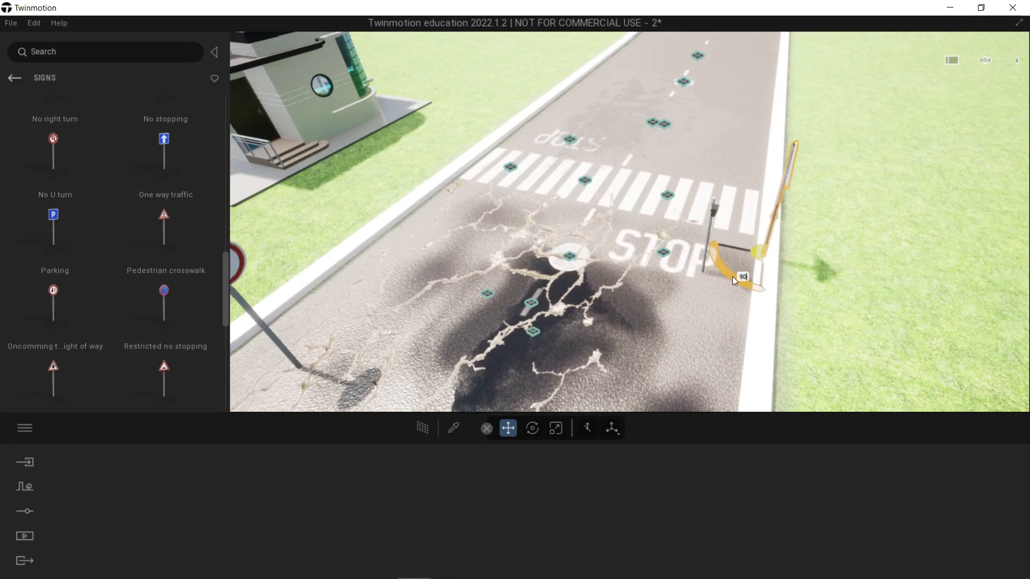
{"action": "key", "text": "Return"}
Step: Undo the accidental curb move and position the pedestrian crosswalk sign on the curb beside the zebra crossing
{"action": "left_click", "coordinate": [787, 254]}
{"action": "left_click", "coordinate": [766, 234]}
{"action": "middle_click_drag", "start_coordinate": [795, 248], "coordinate": [748, 225]}
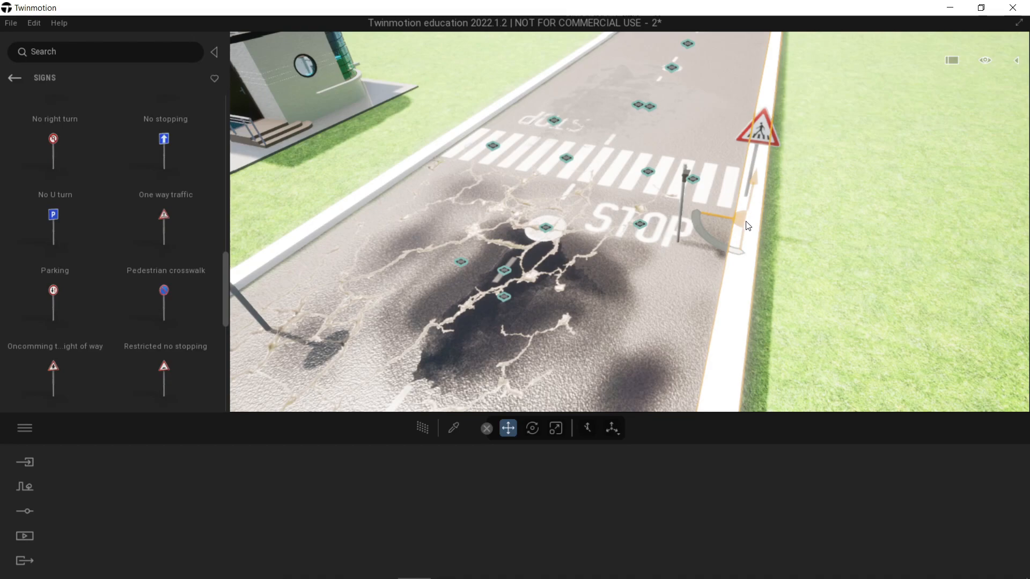
{"action": "key", "text": "ctrl+z"}
{"action": "left_click", "coordinate": [761, 152]}
{"action": "middle_click_drag", "start_coordinate": [762, 152], "coordinate": [835, 278], "text": "shift"}
{"action": "left_click_drag", "start_coordinate": [783, 269], "coordinate": [796, 265]}
{"action": "middle_click_drag", "start_coordinate": [796, 265], "coordinate": [698, 252], "text": "shift"}
{"action": "middle_click_drag", "start_coordinate": [617, 236], "coordinate": [674, 227], "text": "shift"}
{"action": "left_click", "coordinate": [687, 217]}
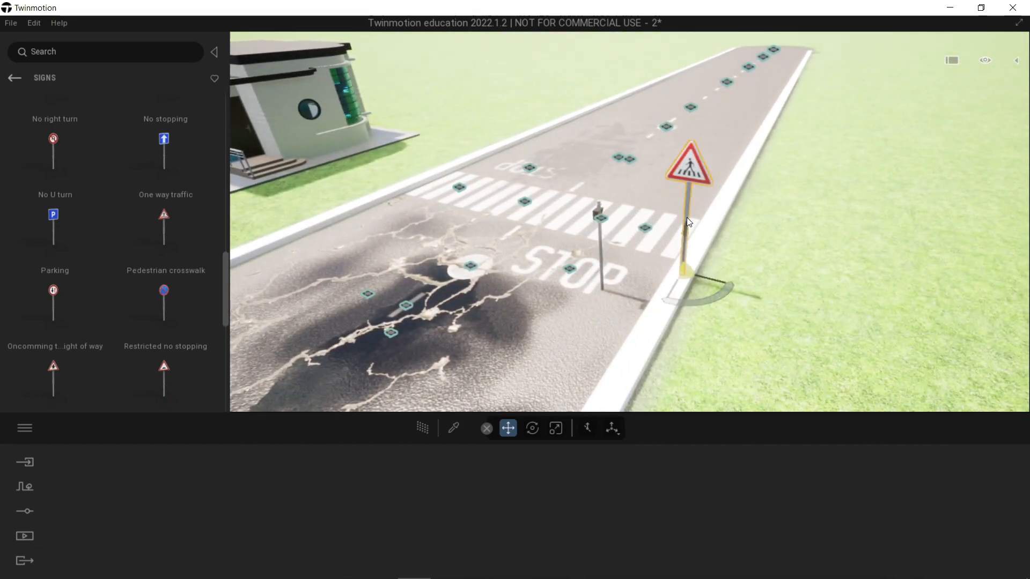
Step: Copy the pedestrian crosswalk sign to the house side of the road beyond the zebra crossing, facing the opposite direction
{"action": "left_click_drag", "start_coordinate": [706, 279], "coordinate": [389, 196], "text": "alt"}
{"action": "left_click", "coordinate": [469, 380]}
{"action": "middle_click_drag", "start_coordinate": [510, 304], "coordinate": [676, 311], "text": "shift"}
{"action": "mouse_move", "coordinate": [414, 389]}
{"action": "left_click_drag", "start_coordinate": [414, 390], "coordinate": [437, 271]}
{"action": "mouse_move", "coordinate": [505, 242]}
{"action": "right_mouse_down"}
{"action": "mouse_move", "coordinate": [665, 205]}
{"action": "mouse_move", "coordinate": [654, 208]}
{"action": "right_mouse_up"}
{"action": "key", "text": "d"}
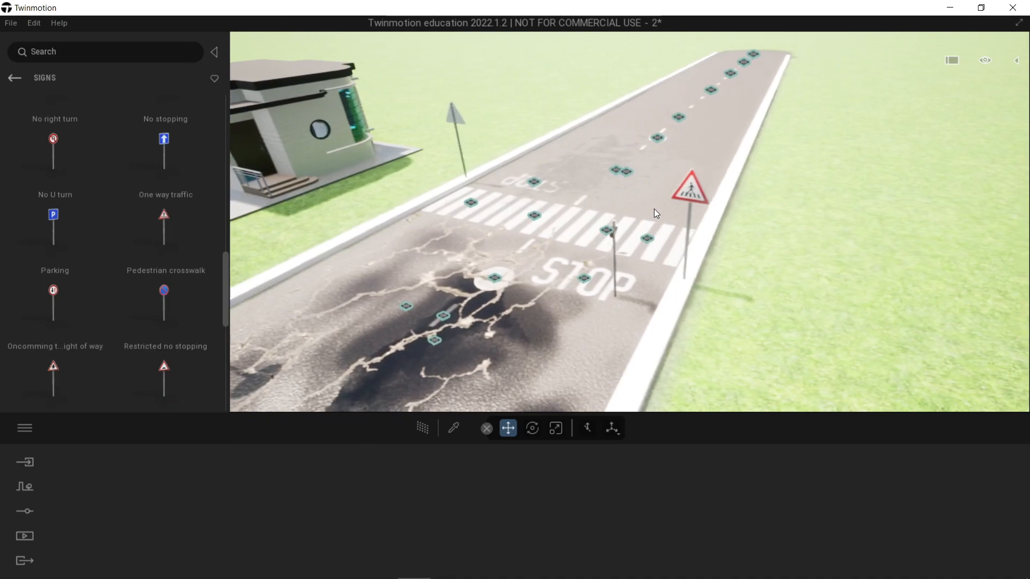
Step: Move the traffic light from the STOP marking to the curb next to the pedestrian crosswalk sign
{"action": "left_click", "coordinate": [612, 289]}
{"action": "scroll", "coordinate": [612, 290], "scroll_direction": "up", "scroll_amount": 4}
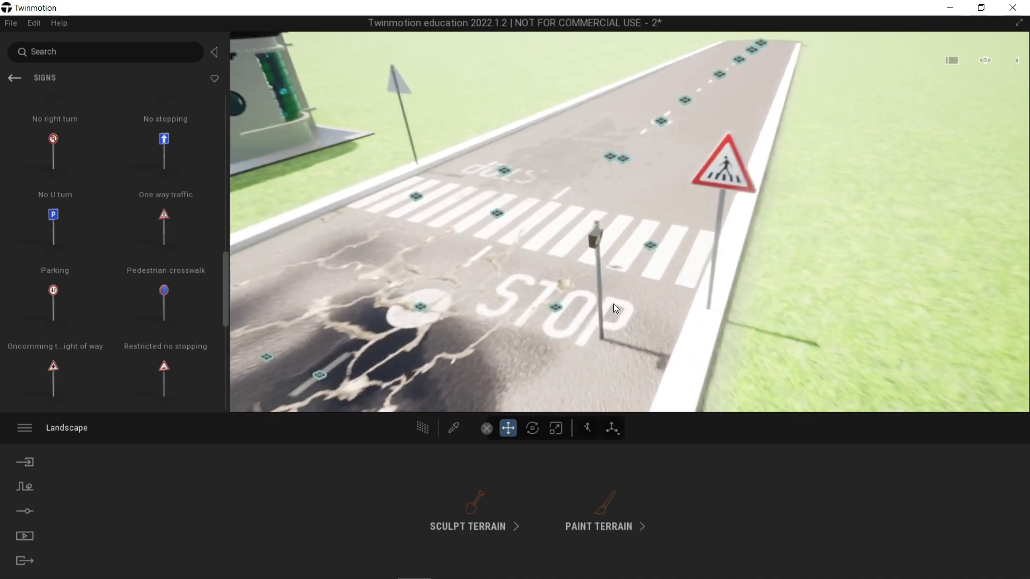
{"action": "middle_click_drag", "start_coordinate": [613, 304], "coordinate": [598, 283]}
{"action": "right_click_drag", "start_coordinate": [632, 272], "coordinate": [600, 272]}
{"action": "middle_click_drag", "start_coordinate": [600, 271], "coordinate": [474, 263]}
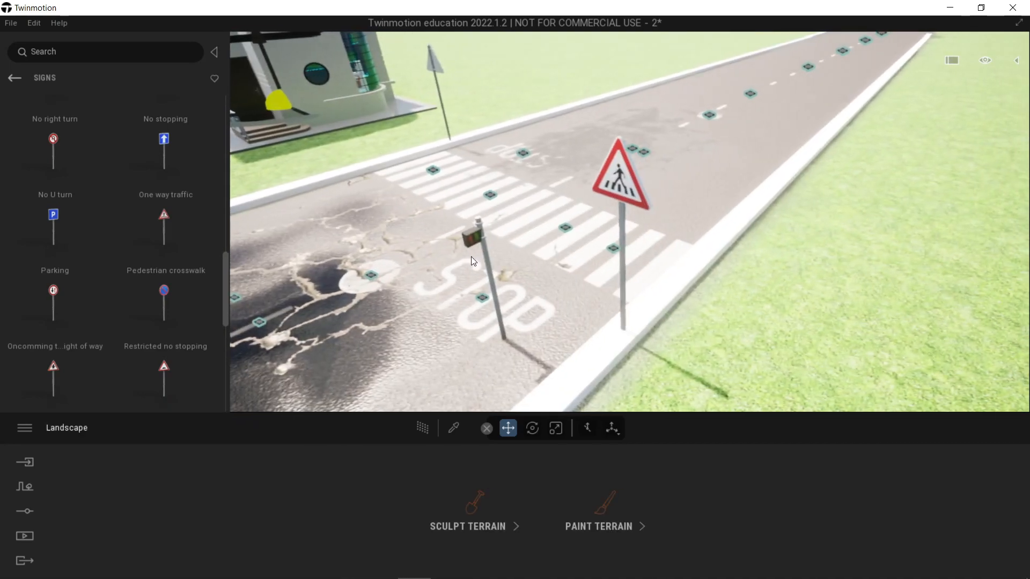
{"action": "left_click", "coordinate": [473, 237]}
{"action": "left_click_drag", "start_coordinate": [519, 336], "coordinate": [709, 307]}
{"action": "right_click_drag", "start_coordinate": [709, 308], "coordinate": [767, 285]}
{"action": "middle_click_drag", "start_coordinate": [767, 285], "coordinate": [701, 283]}
{"action": "right_click_drag", "start_coordinate": [702, 283], "coordinate": [475, 243]}
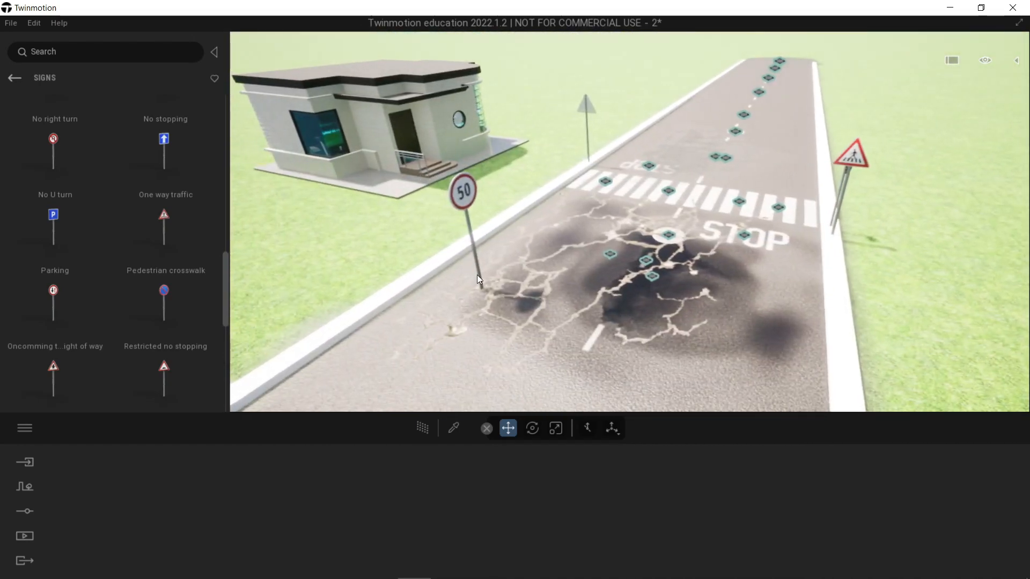
Step: Rotate the 50 speed limit sign by 90 degrees and move it onto the curb ahead of the pedestrian crosswalk sign
{"action": "left_click", "coordinate": [479, 285]}
{"action": "left_click", "coordinate": [482, 285]}
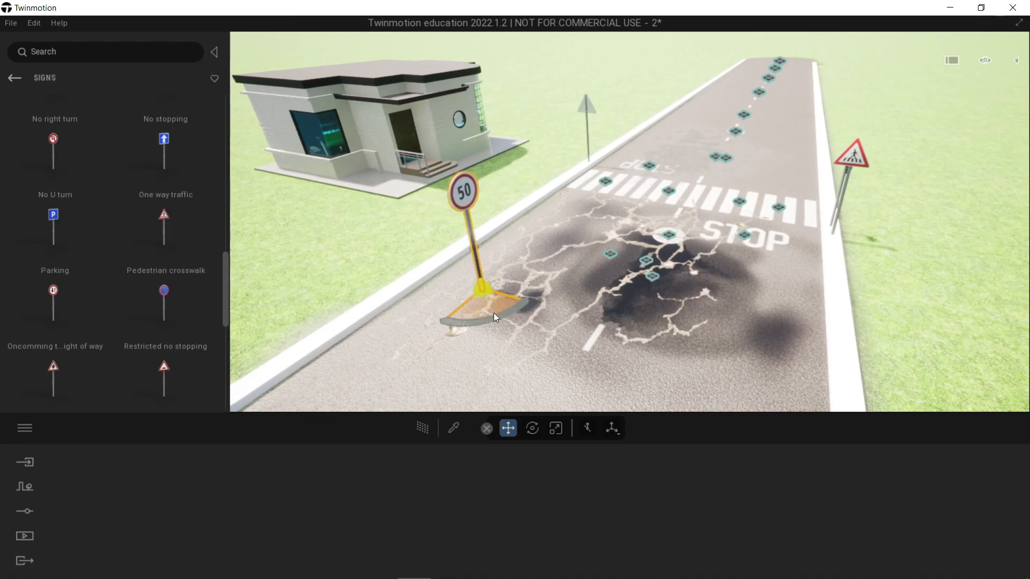
{"action": "type", "text": "90"}
{"action": "key", "text": "Return"}
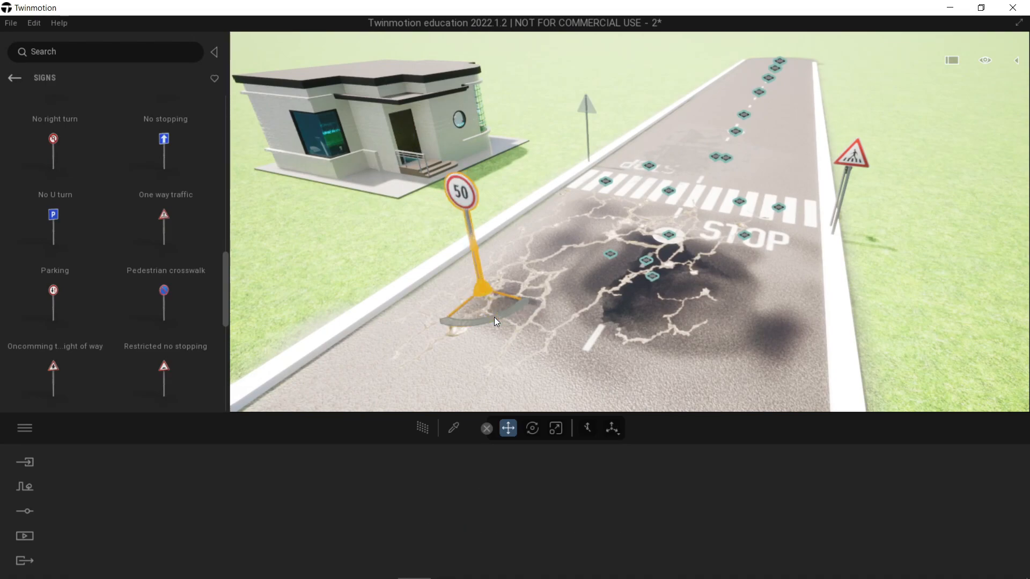
{"action": "left_click", "coordinate": [484, 287]}
{"action": "left_click", "coordinate": [478, 289]}
{"action": "left_click_drag", "start_coordinate": [478, 288], "coordinate": [841, 390]}
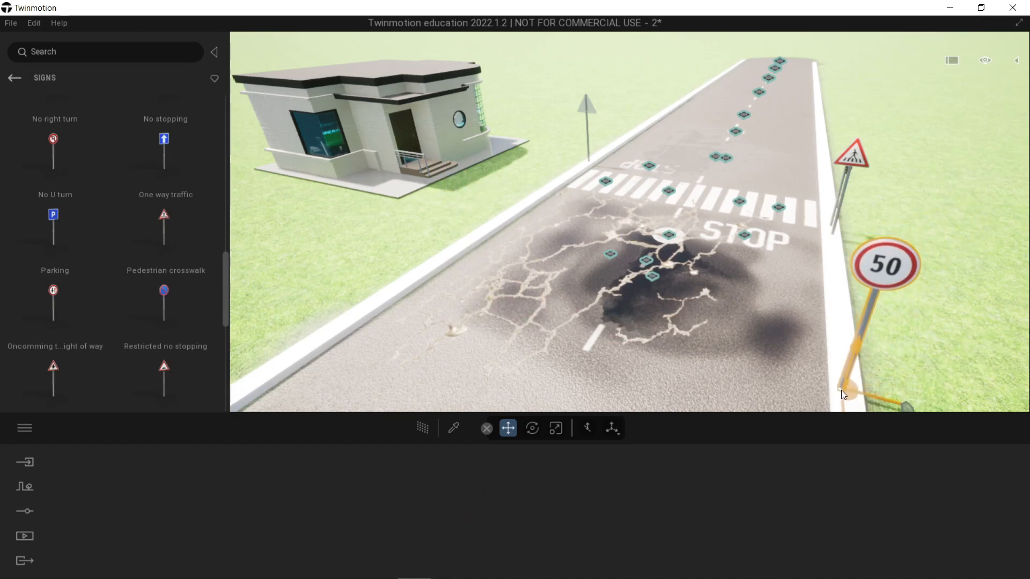
Step: Examine the arrangement of the signs along both sides of the road
{"action": "key", "text": "s"}
{"action": "key", "text": "d"}
{"action": "left_click_drag", "start_coordinate": [693, 334], "coordinate": [677, 366]}
{"action": "right_click_drag", "start_coordinate": [611, 349], "coordinate": [628, 338]}
{"action": "key", "text": "a"}
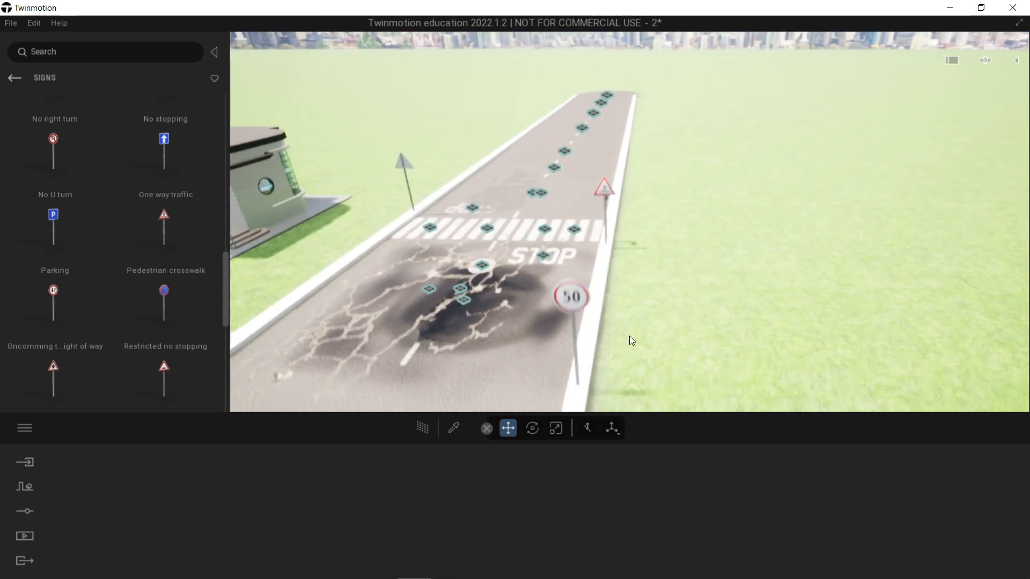
{"action": "key", "text": "s"}
{"action": "right_click_drag", "start_coordinate": [623, 288], "coordinate": [677, 187]}
{"action": "key", "text": "a"}
{"action": "key", "text": "d"}
Step: Paint the terrain between the house entrance and the road with Mossy rocks, using a 2 m brush
{"action": "key", "text": "a"}
{"action": "key", "text": "a"}
{"action": "key", "text": "w"}
{"action": "key", "text": "w"}
{"action": "left_click", "coordinate": [675, 320]}
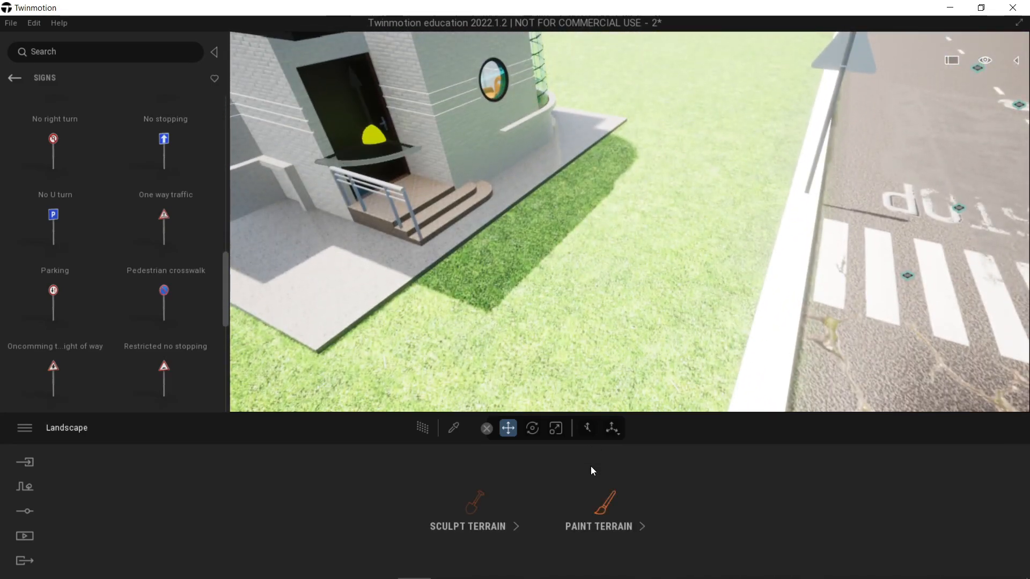
{"action": "left_click", "coordinate": [598, 502]}
{"action": "left_click", "coordinate": [468, 513]}
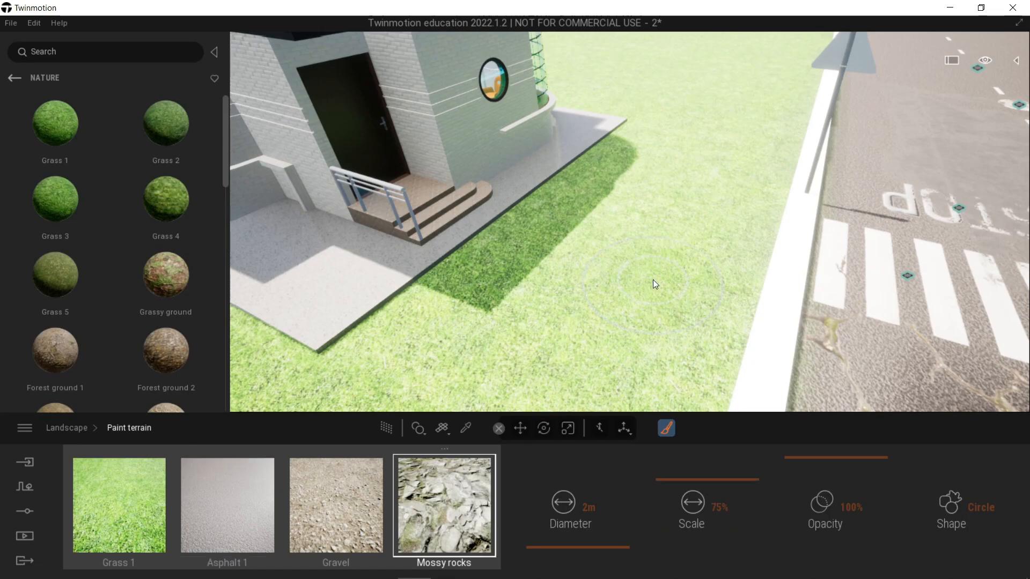
{"action": "mouse_move", "coordinate": [605, 336]}
{"action": "left_mouse_down"}
{"action": "mouse_move", "coordinate": [656, 256]}
{"action": "mouse_move", "coordinate": [628, 294]}
{"action": "mouse_move", "coordinate": [644, 250]}
{"action": "mouse_move", "coordinate": [712, 196]}
{"action": "mouse_move", "coordinate": [635, 178]}
{"action": "mouse_move", "coordinate": [571, 240]}
{"action": "mouse_move", "coordinate": [574, 342]}
{"action": "mouse_move", "coordinate": [697, 273]}
{"action": "left_mouse_up"}
{"action": "mouse_move", "coordinate": [749, 217]}
{"action": "left_mouse_down"}
{"action": "mouse_move", "coordinate": [717, 164]}
{"action": "mouse_move", "coordinate": [646, 154]}
{"action": "mouse_move", "coordinate": [417, 294]}
{"action": "mouse_move", "coordinate": [421, 287]}
{"action": "left_mouse_up"}
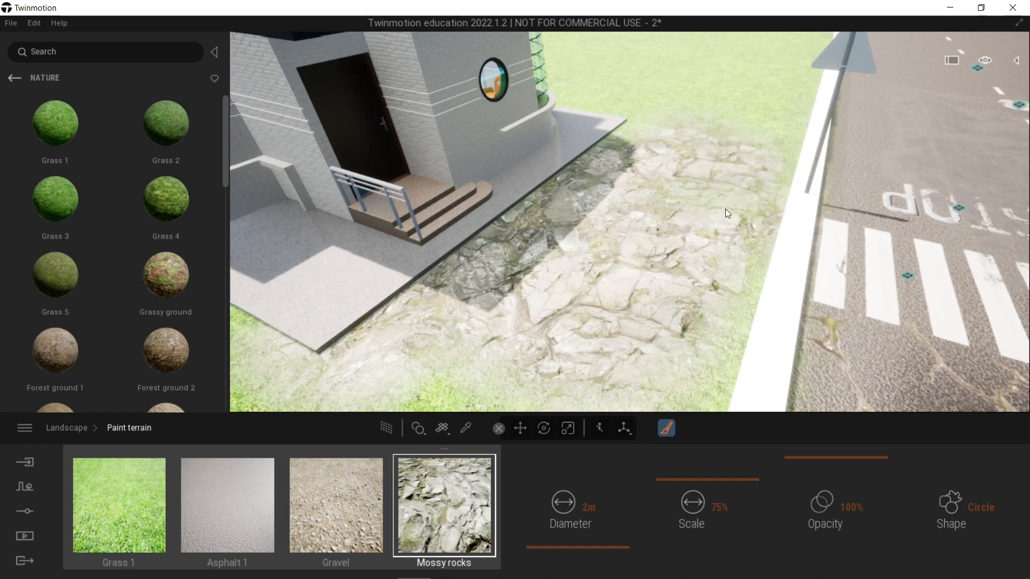
{"action": "mouse_move", "coordinate": [685, 333]}
{"action": "left_mouse_down"}
{"action": "mouse_move", "coordinate": [732, 315]}
{"action": "mouse_move", "coordinate": [741, 215]}
{"action": "left_mouse_up"}
Step: Paint a patch of Mossy rocks on the grass across the road, behind the pedestrian crosswalk sign
{"action": "key", "text": "s"}
{"action": "key", "text": "a"}
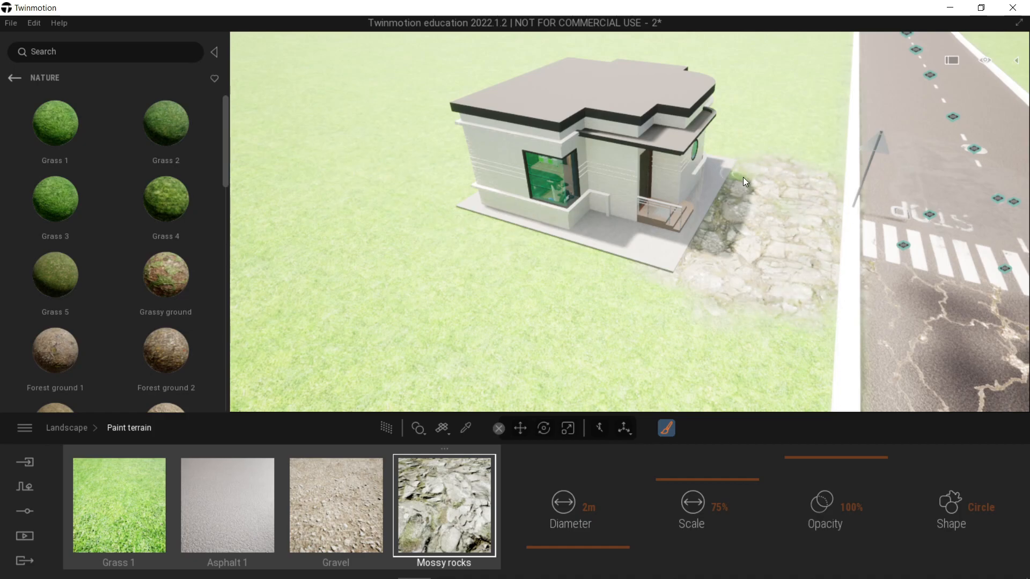
{"action": "key", "text": "d"}
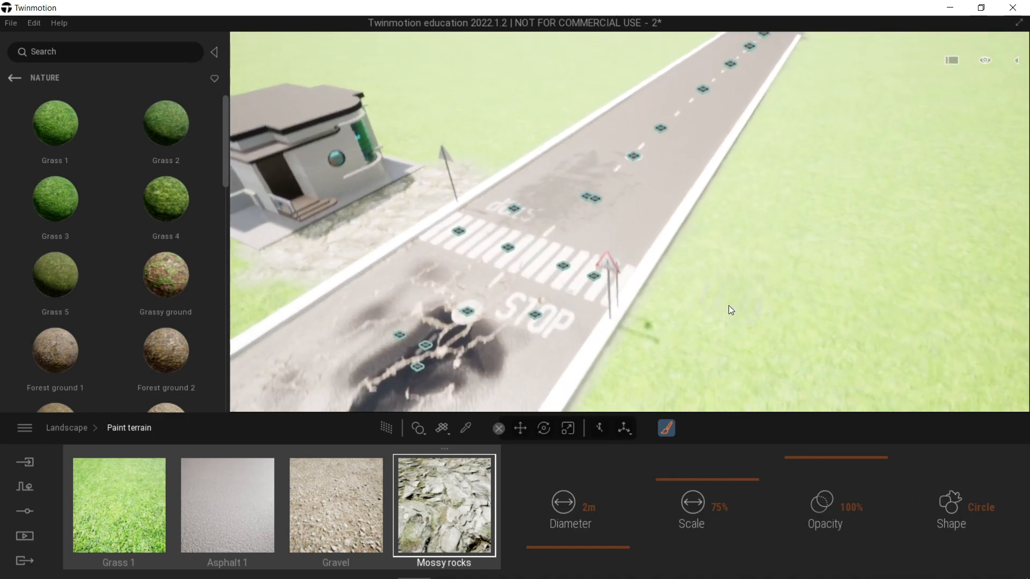
{"action": "key", "text": "s"}
{"action": "left_click_drag", "start_coordinate": [685, 274], "coordinate": [687, 294]}
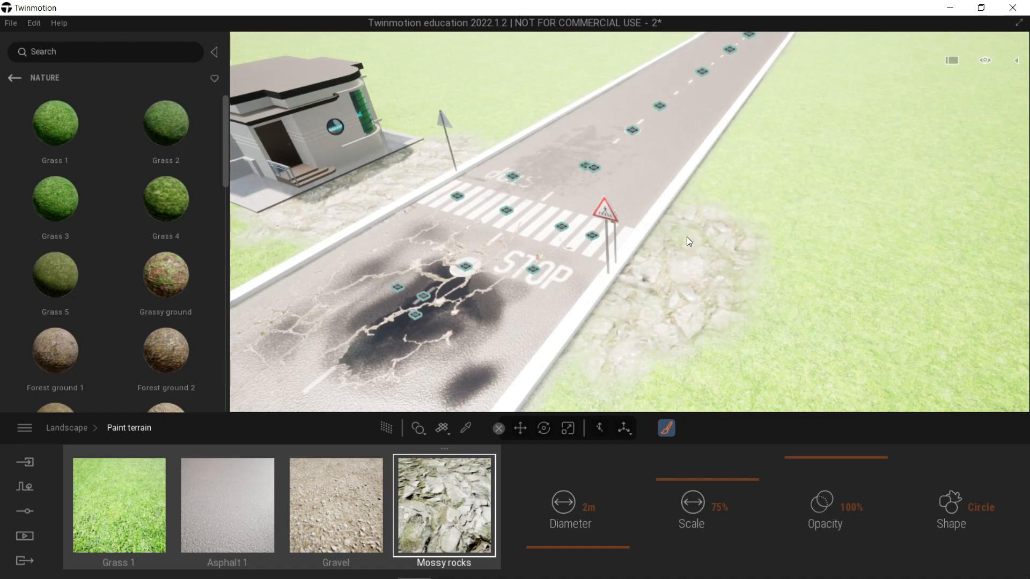
{"action": "left_click_drag", "start_coordinate": [730, 343], "coordinate": [783, 278]}
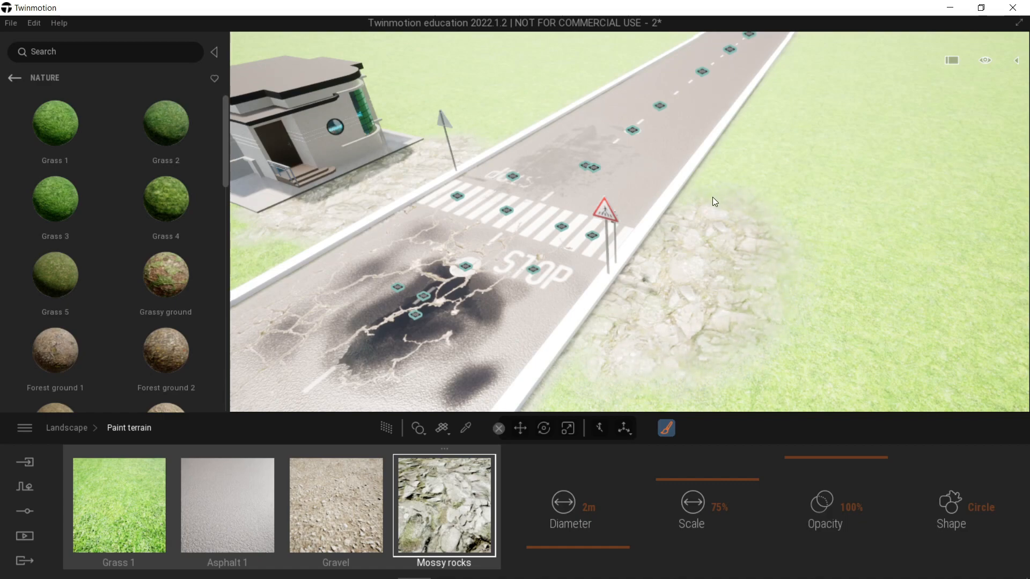
Step: Choose Gravel as the terrain paint material and set its brush diameter to 10 m
{"action": "left_click", "coordinate": [590, 507]}
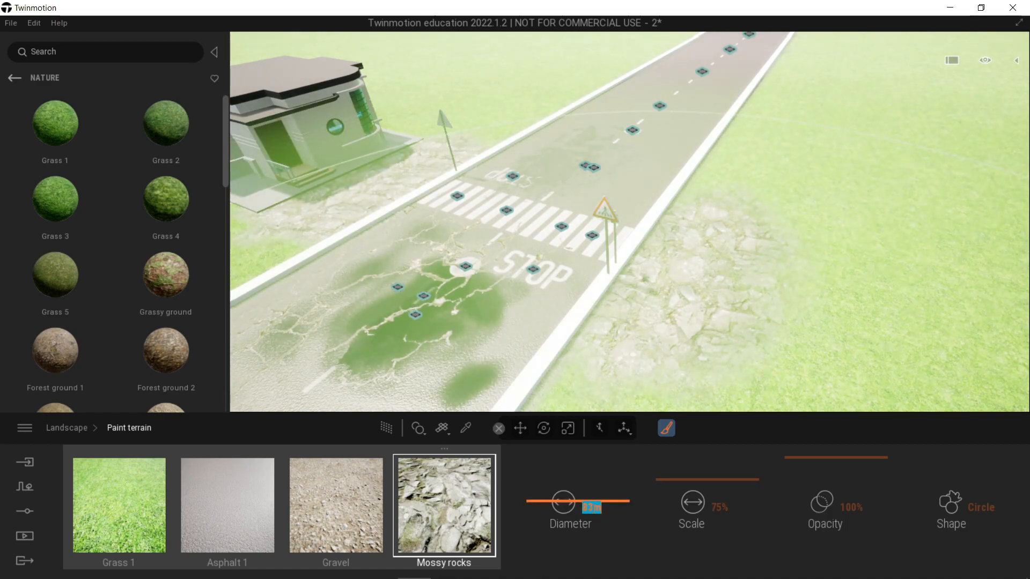
{"action": "key", "text": "Escape"}
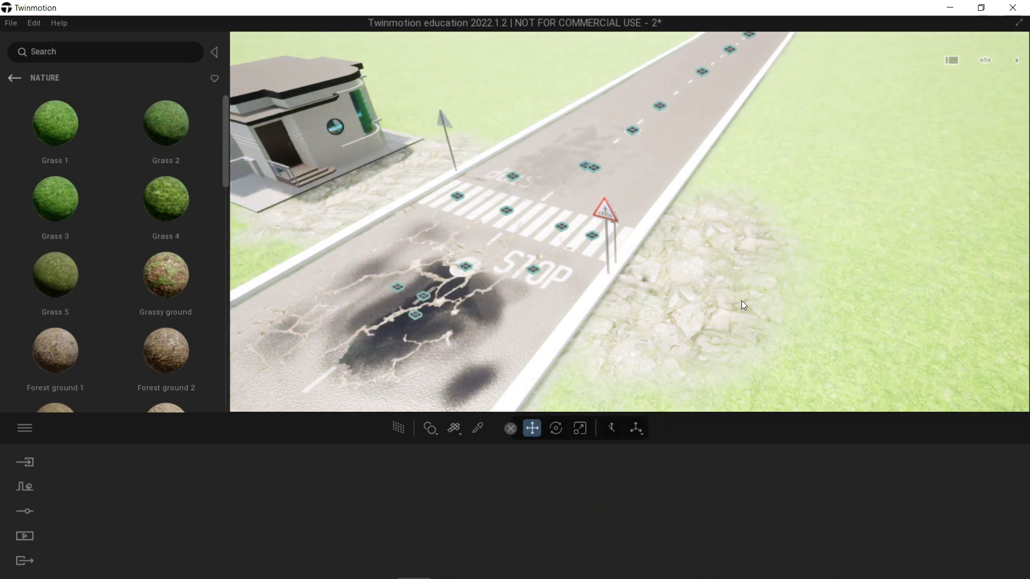
{"action": "left_click", "coordinate": [726, 313]}
{"action": "key", "text": "a"}
{"action": "key", "text": "w"}
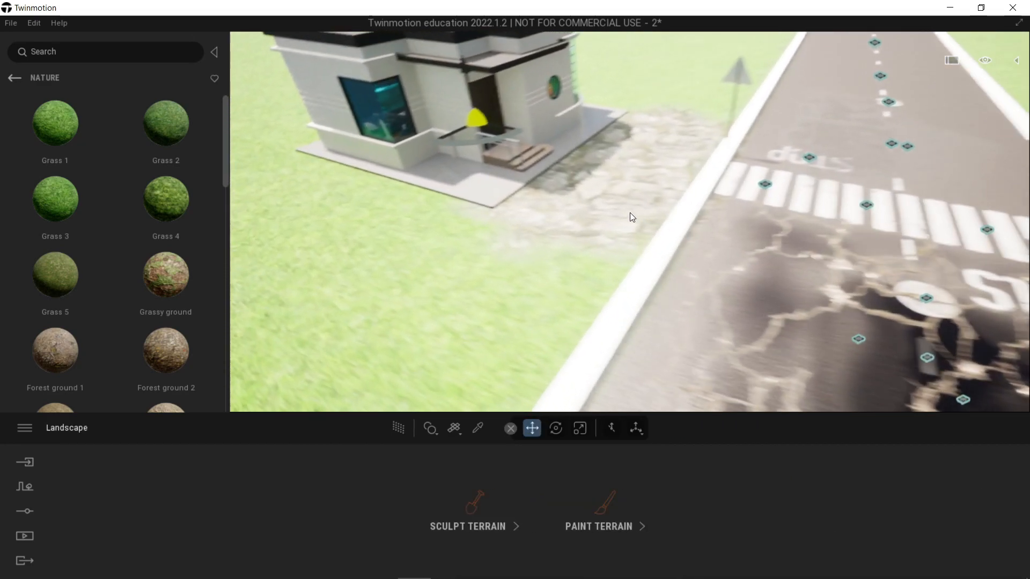
{"action": "left_click", "coordinate": [599, 523]}
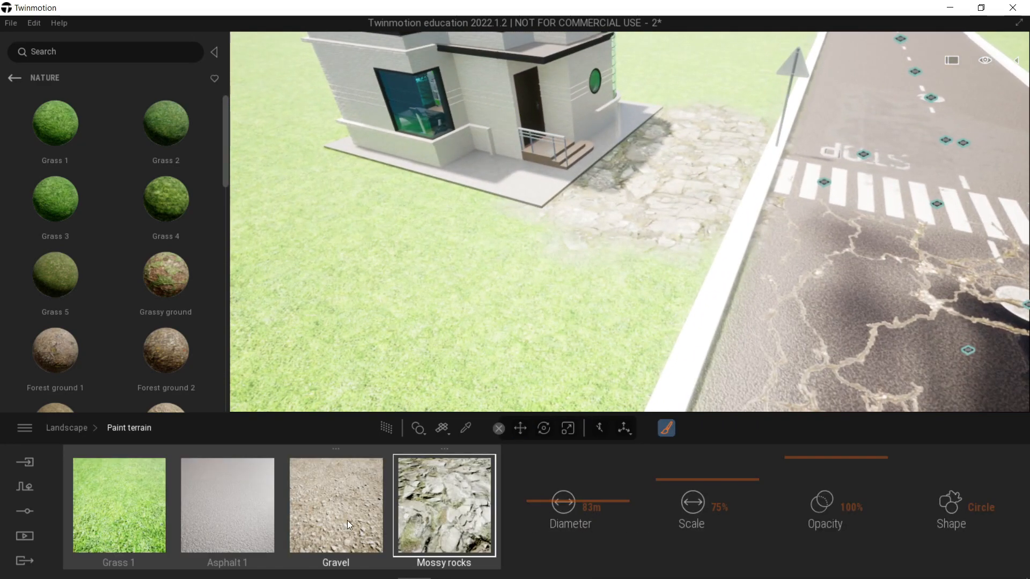
{"action": "left_click", "coordinate": [346, 520]}
{"action": "left_click", "coordinate": [587, 509]}
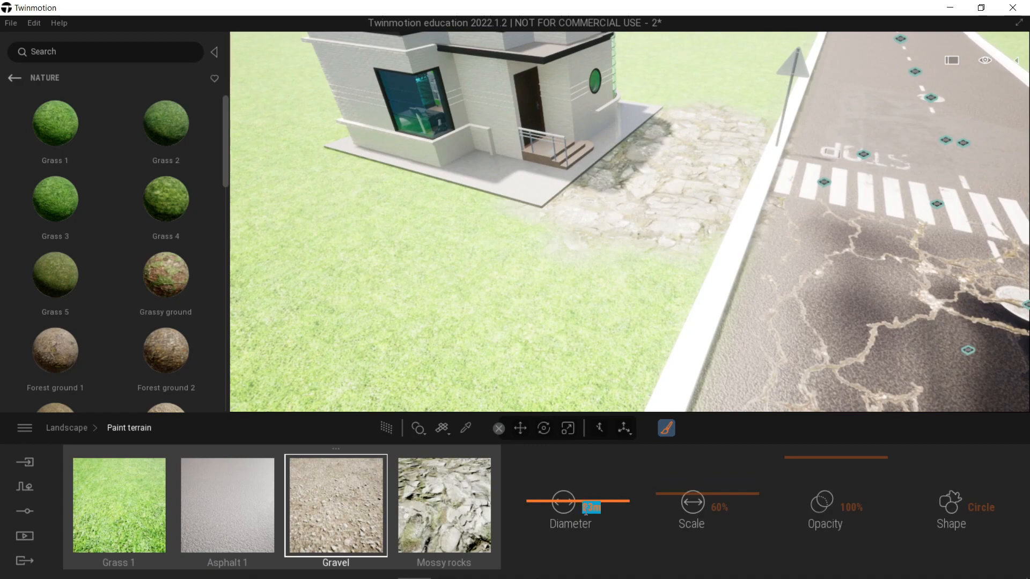
{"action": "type", "text": "10"}
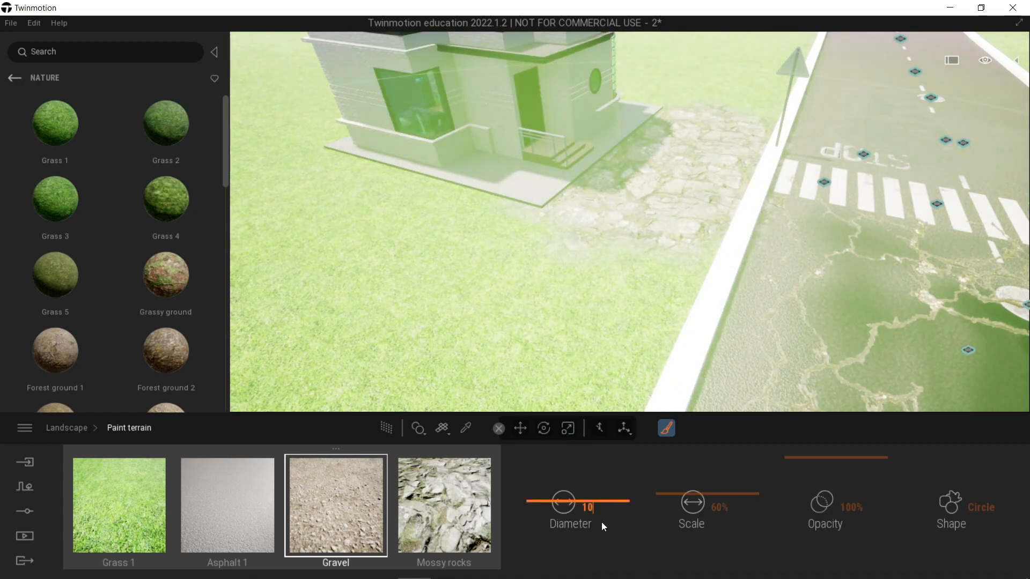
{"action": "left_click", "coordinate": [583, 301]}
{"action": "left_click", "coordinate": [454, 307]}
{"action": "left_click", "coordinate": [514, 306]}
{"action": "scroll", "coordinate": [478, 338], "scroll_direction": "down", "scroll_amount": 5}
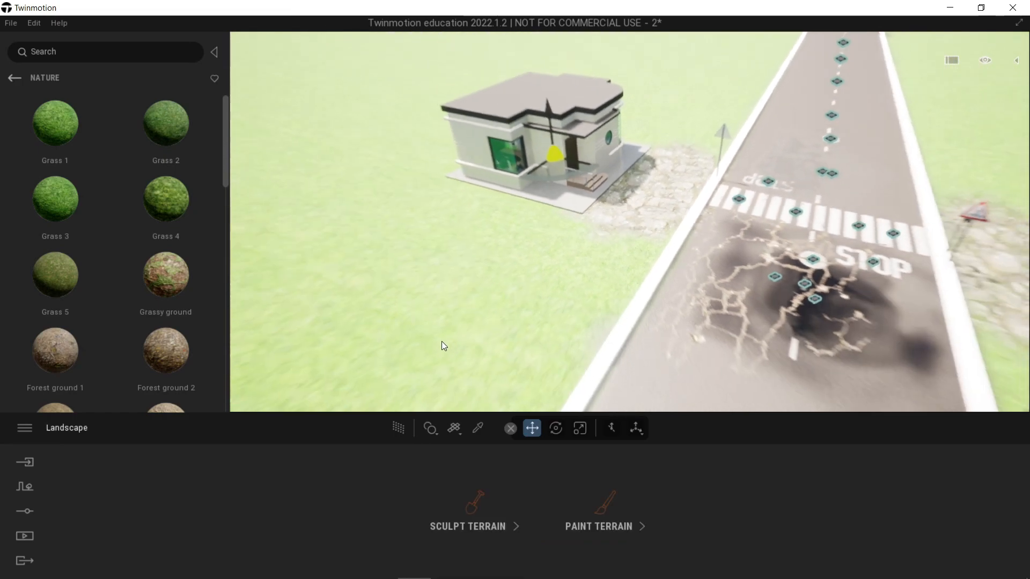
{"action": "left_click", "coordinate": [587, 507]}
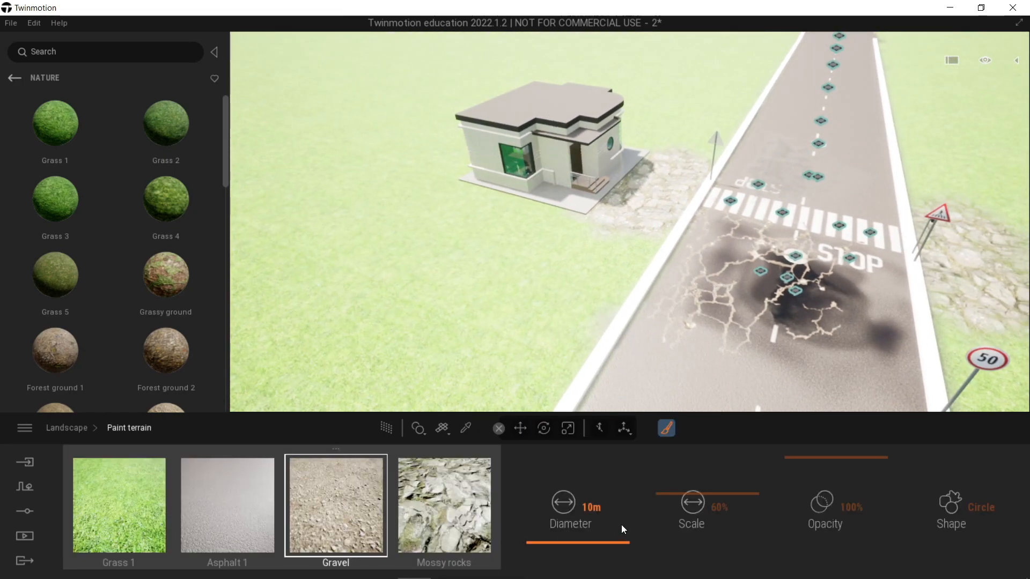
{"action": "double_click", "coordinate": [596, 512]}
{"action": "type", "text": "10"}
{"action": "key", "text": "Return"}
{"action": "type", "text": "a"}
{"action": "right_click_drag", "start_coordinate": [560, 266], "coordinate": [489, 275]}
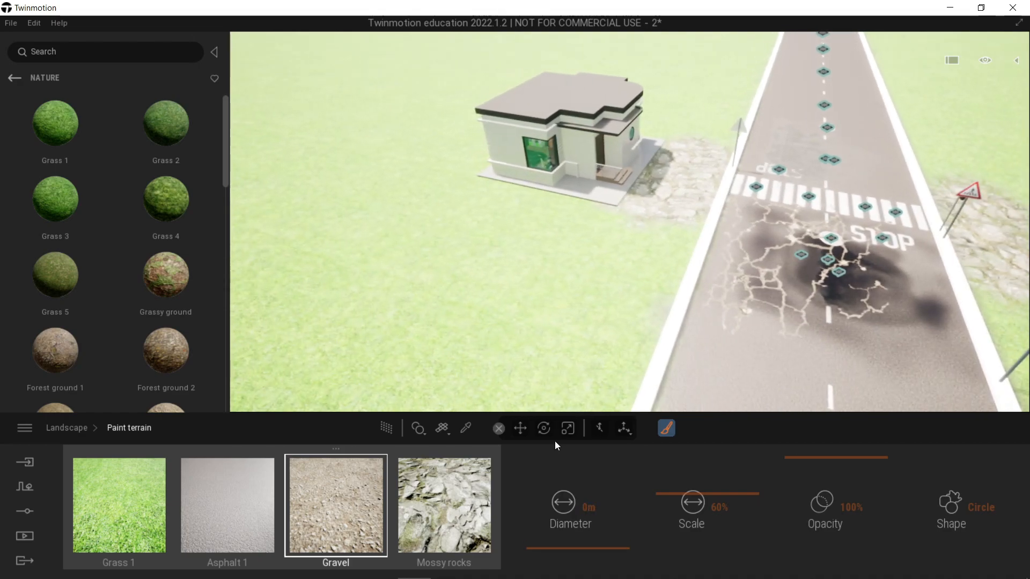
Step: Set the terrain brush diameter to 10 m and paint Gravel over the grass around the house
{"action": "double_click", "coordinate": [591, 507]}
{"action": "type", "text": "10"}
{"action": "key", "text": "Return"}
{"action": "type", "text": "0"}
{"action": "key", "text": "Return"}
{"action": "mouse_move", "coordinate": [474, 239]}
{"action": "left_mouse_down"}
{"action": "mouse_move", "coordinate": [575, 269]}
{"action": "mouse_move", "coordinate": [453, 205]}
{"action": "mouse_move", "coordinate": [443, 156]}
{"action": "mouse_move", "coordinate": [480, 124]}
{"action": "mouse_move", "coordinate": [537, 104]}
{"action": "left_mouse_up"}
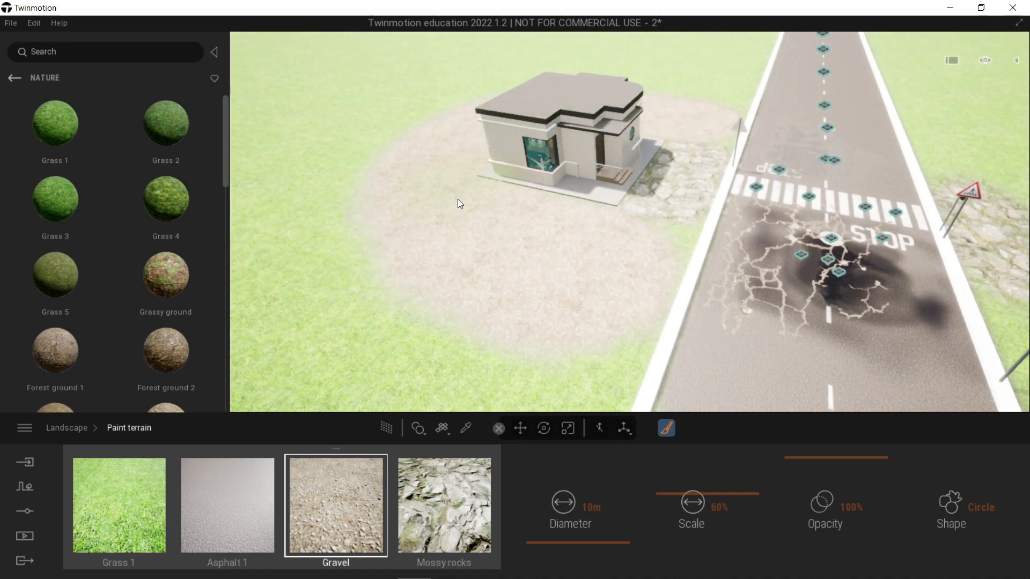
{"action": "key", "text": "Escape"}
{"action": "mouse_move", "coordinate": [556, 262]}
{"action": "middle_mouse_down", "text": "shift"}
{"action": "mouse_move", "coordinate": [515, 241]}
{"action": "mouse_move", "coordinate": [655, 275]}
{"action": "mouse_move", "coordinate": [751, 263]}
{"action": "mouse_move", "coordinate": [472, 263]}
{"action": "middle_mouse_up", "text": "shift"}
Step: Place one Onyx, one Bright and one Vogue streetlight from the city objects library near the curb on the house side
{"action": "left_click", "coordinate": [12, 79]}
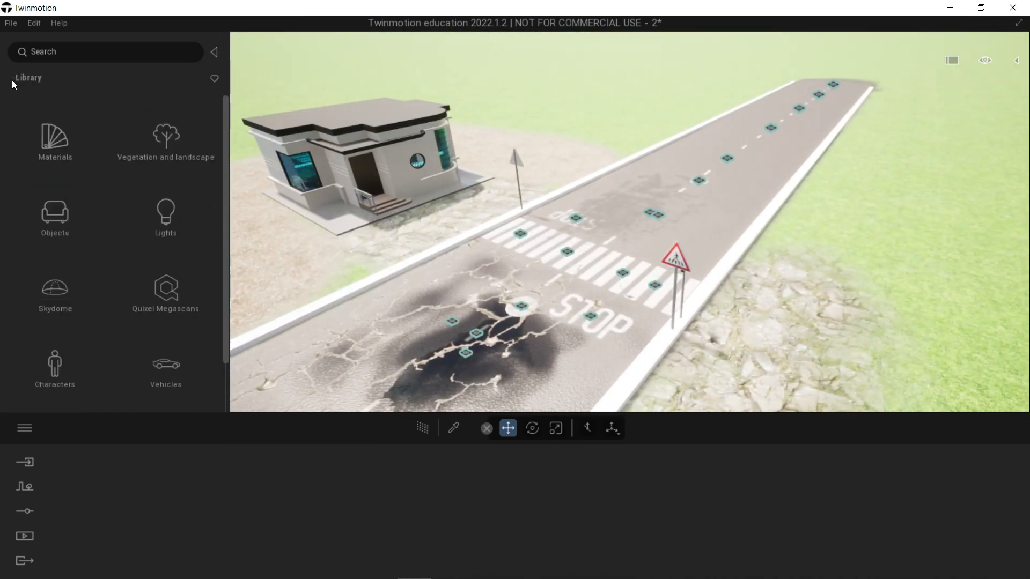
{"action": "left_click", "coordinate": [54, 215]}
{"action": "left_click", "coordinate": [154, 152]}
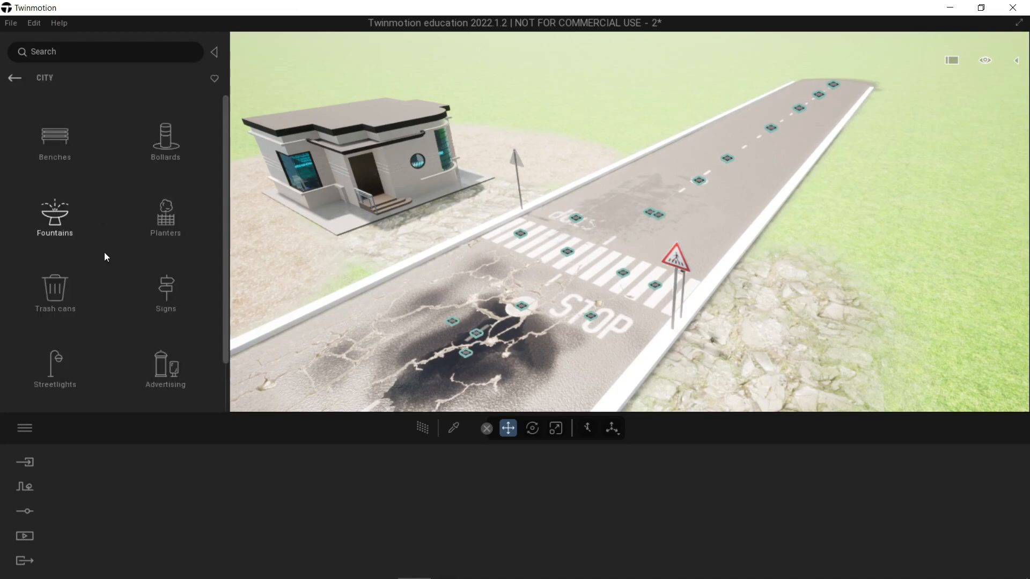
{"action": "left_click", "coordinate": [47, 371]}
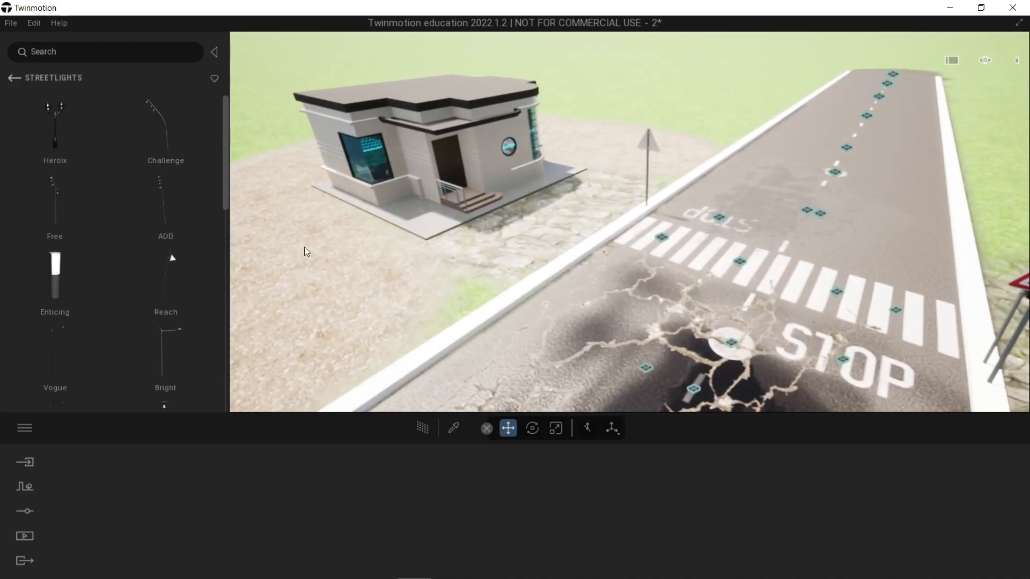
{"action": "scroll", "coordinate": [155, 313], "scroll_direction": "down", "scroll_amount": 3}
{"action": "scroll", "coordinate": [156, 322], "scroll_direction": "down", "scroll_amount": 1}
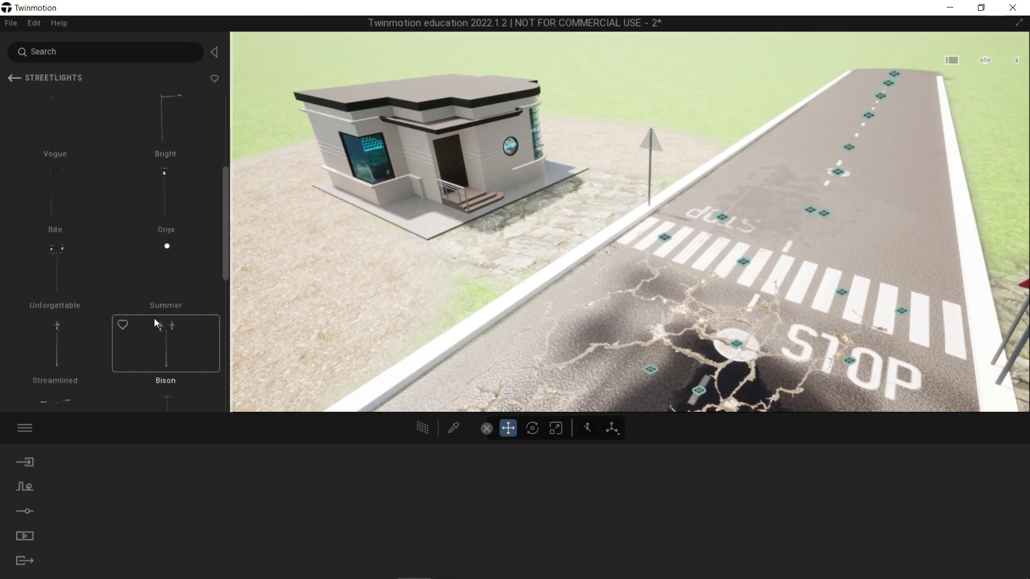
{"action": "left_click_drag", "start_coordinate": [168, 188], "coordinate": [546, 279]}
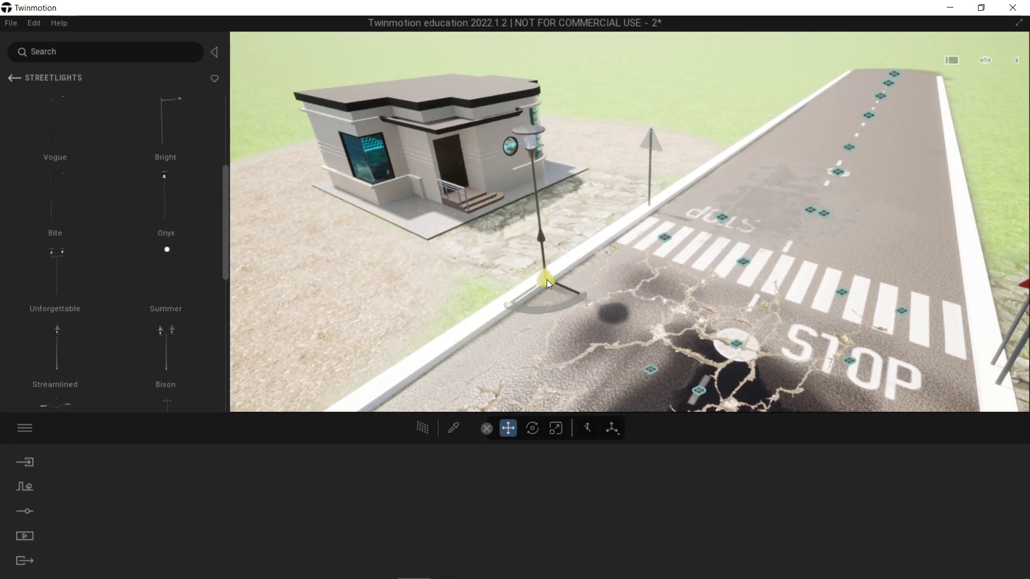
{"action": "left_click_drag", "start_coordinate": [182, 134], "coordinate": [584, 336]}
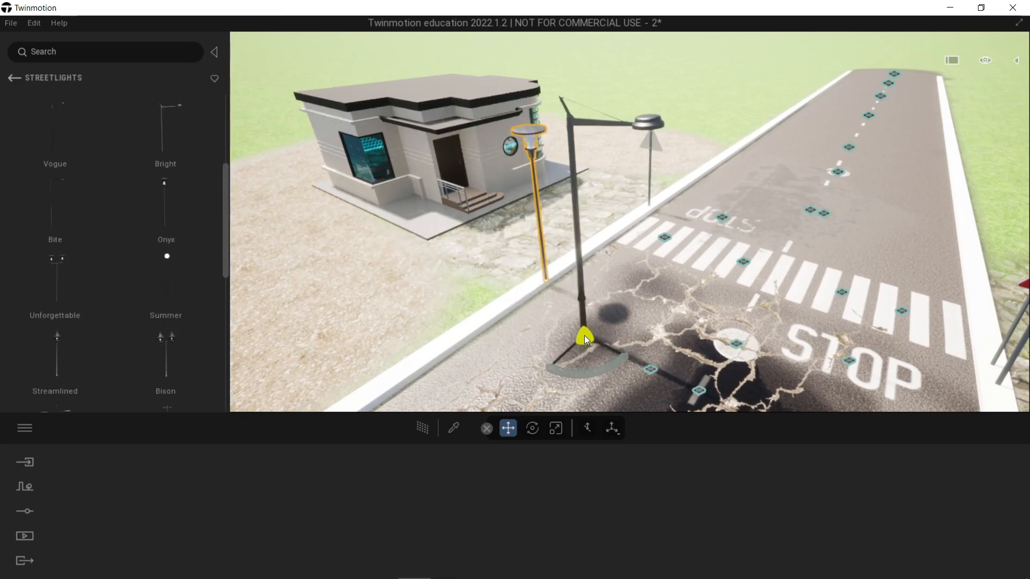
{"action": "left_click", "coordinate": [542, 259]}
{"action": "left_click_drag", "start_coordinate": [53, 134], "coordinate": [525, 352]}
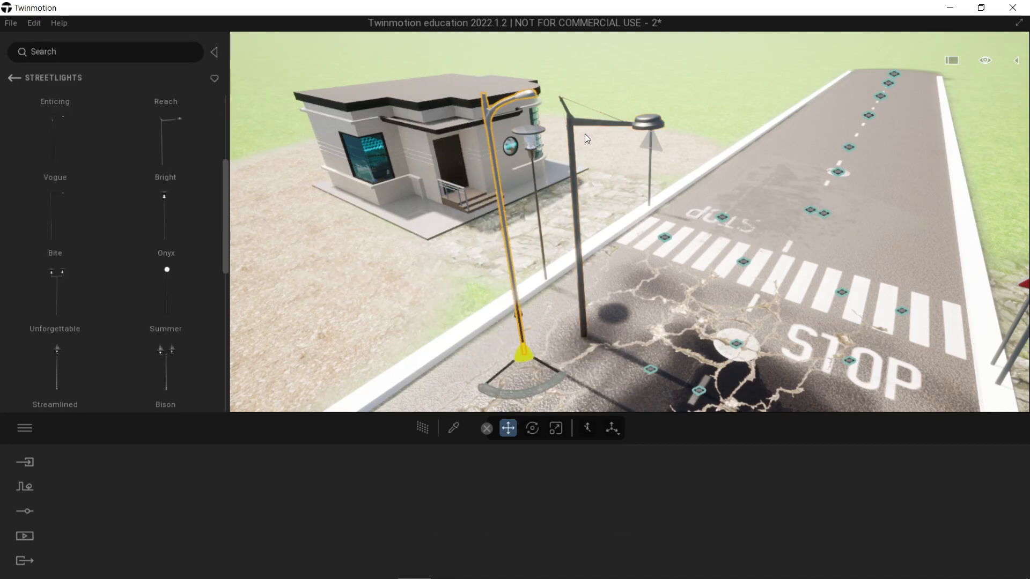
Step: Delete the Bright and Onyx streetlights, keeping only the Vogue one
{"action": "left_click", "coordinate": [651, 118]}
{"action": "key", "text": "Delete"}
{"action": "left_click", "coordinate": [531, 141]}
{"action": "key", "text": "Delete"}
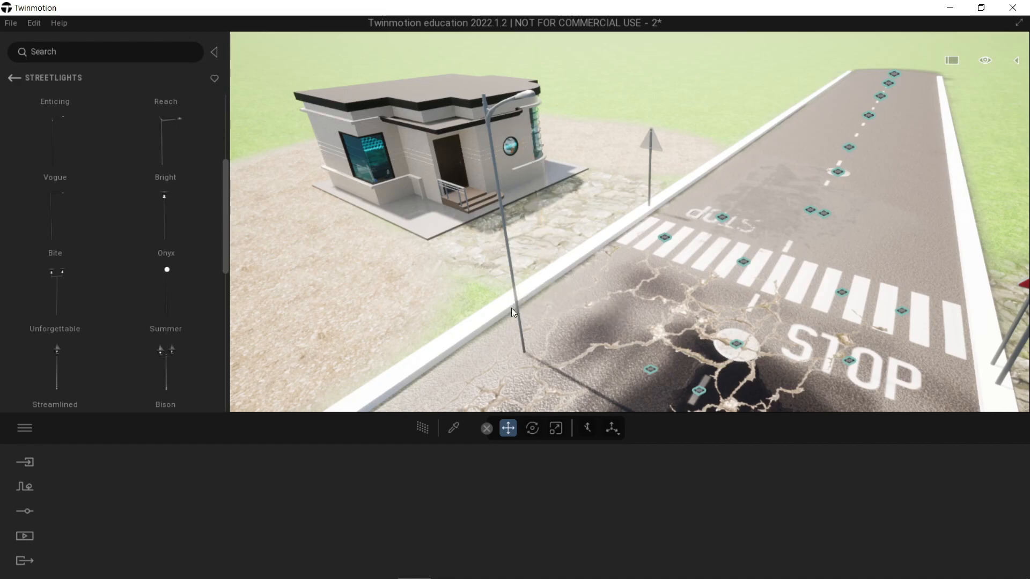
Step: Move the Vogue streetlight off the asphalt onto the ground just behind the curb on the house side
{"action": "left_click", "coordinate": [523, 335]}
{"action": "middle_click_drag", "start_coordinate": [522, 336], "coordinate": [608, 358], "text": "shift"}
{"action": "left_click_drag", "start_coordinate": [609, 359], "coordinate": [446, 356]}
{"action": "middle_click_drag", "start_coordinate": [447, 356], "coordinate": [785, 339], "text": "shift"}
{"action": "scroll", "coordinate": [786, 339], "scroll_direction": "down", "scroll_amount": 3}
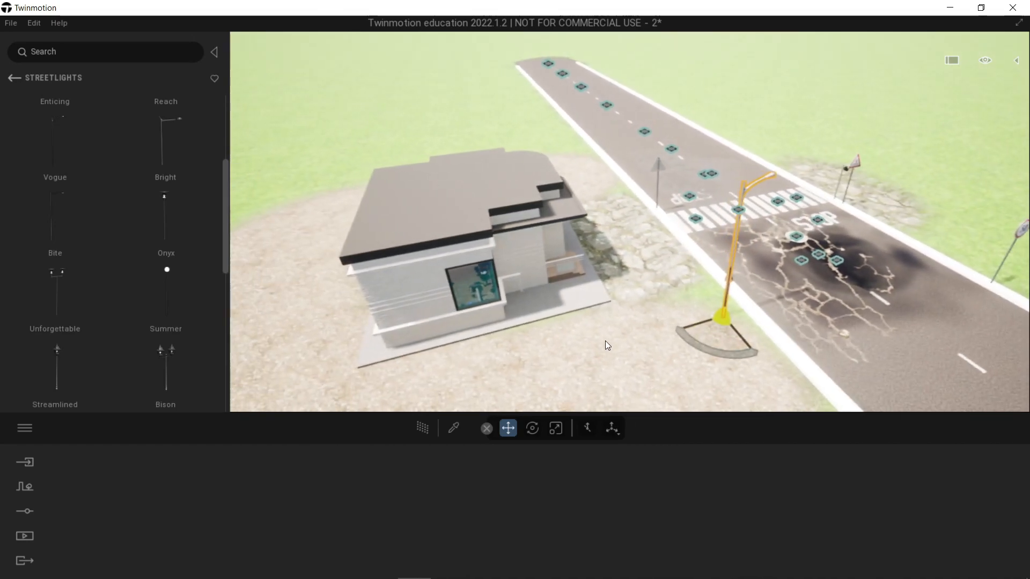
{"action": "left_click", "coordinate": [617, 327]}
{"action": "scroll", "coordinate": [617, 328], "scroll_direction": "up", "scroll_amount": 4}
{"action": "middle_click_drag", "start_coordinate": [617, 327], "coordinate": [574, 346], "text": "shift"}
Step: Copy the Vogue streetlight as a row of instances along the curb past the crosswalk, with 13 m spacing
{"action": "left_click", "coordinate": [618, 310]}
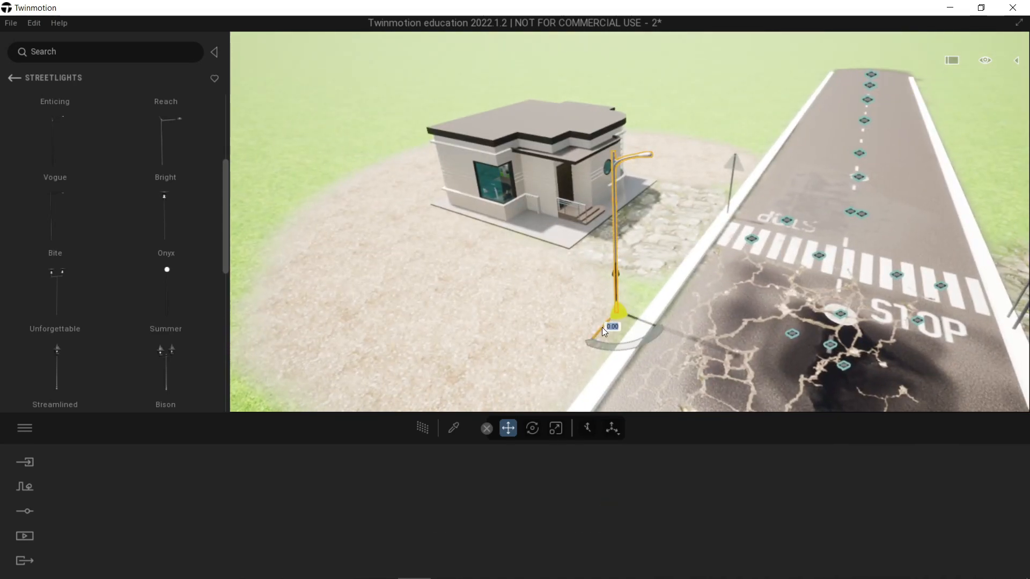
{"action": "left_click_drag", "start_coordinate": [602, 327], "coordinate": [761, 191], "text": "shift"}
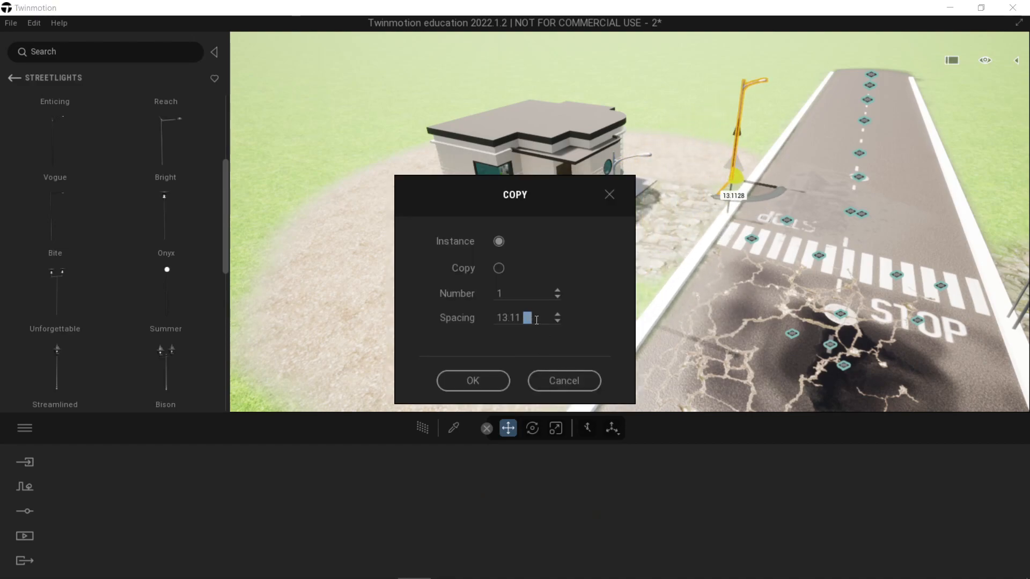
{"action": "left_click", "coordinate": [527, 295]}
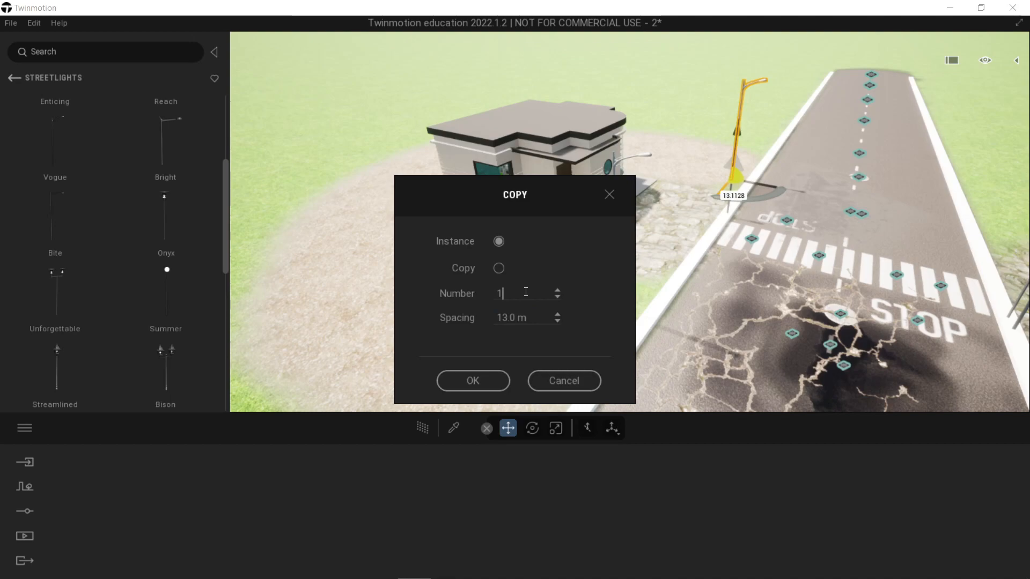
{"action": "left_click", "coordinate": [485, 386]}
{"action": "middle_click_drag", "start_coordinate": [746, 215], "coordinate": [746, 215], "text": "shift"}
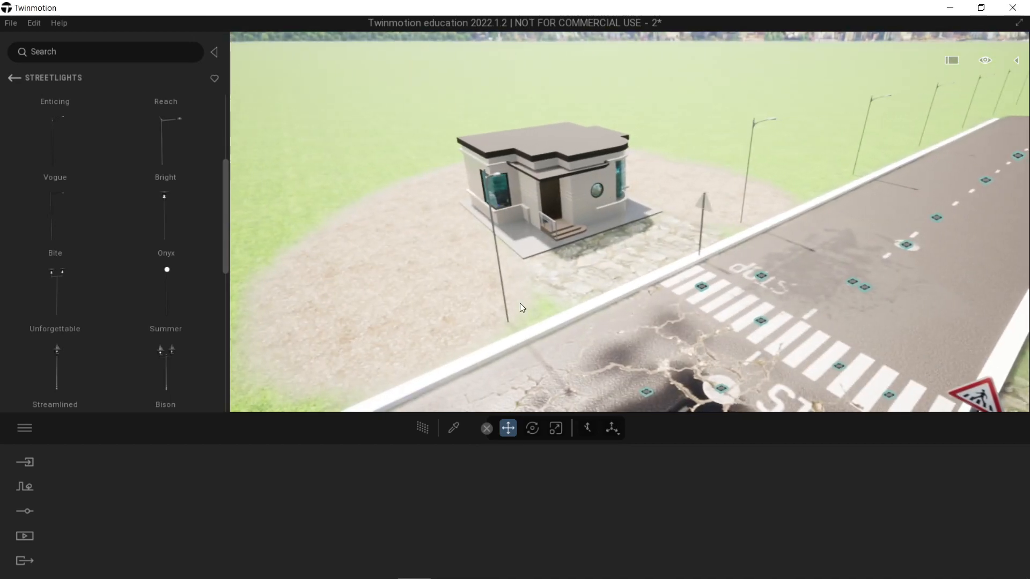
Step: Copy the original Vogue streetlight as instances along the curb in the opposite direction, with 13 m spacing
{"action": "left_click", "coordinate": [507, 321]}
{"action": "right_click_drag", "start_coordinate": [715, 312], "coordinate": [714, 312]}
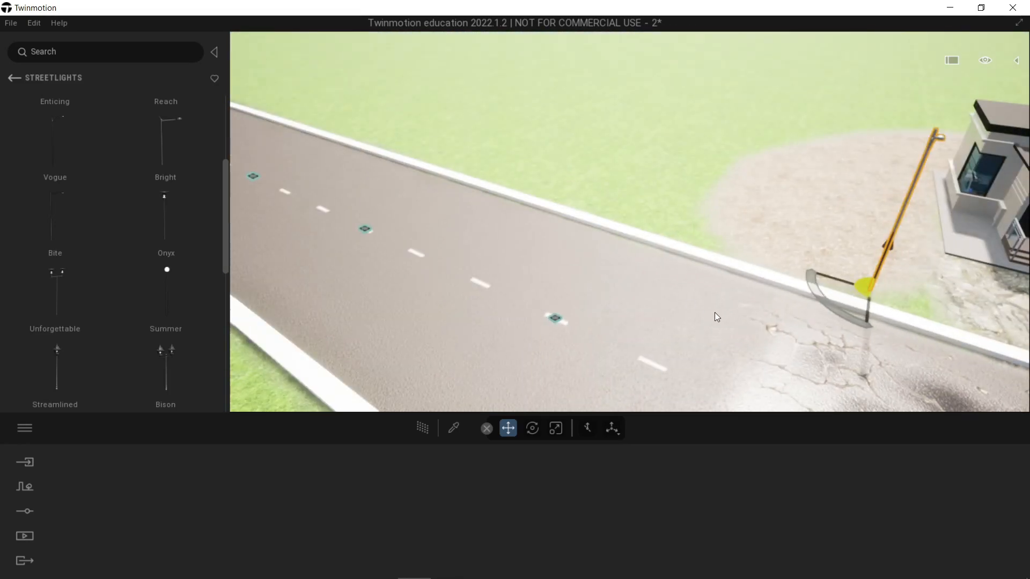
{"action": "left_click_drag", "start_coordinate": [835, 278], "coordinate": [688, 244]}
{"action": "key", "text": "ctrl+z"}
{"action": "left_click_drag", "start_coordinate": [833, 278], "coordinate": [708, 245], "text": "shift"}
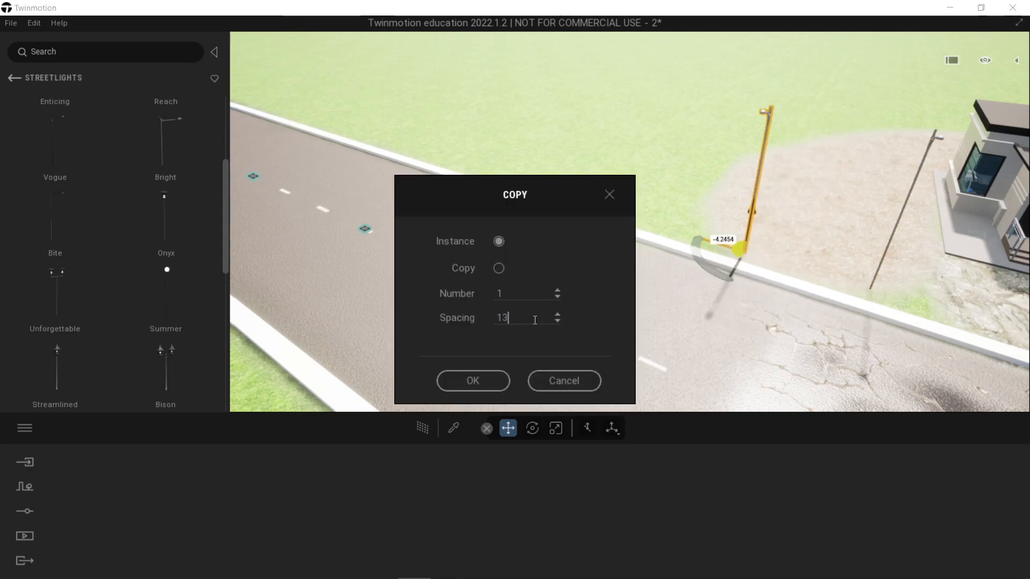
{"action": "left_click", "coordinate": [518, 295]}
{"action": "left_click", "coordinate": [472, 380]}
Step: Hide the Flat landscape in the scene graph so the streetlights beyond the road's end can be selected
{"action": "scroll", "coordinate": [530, 314], "scroll_direction": "down", "scroll_amount": 5}
{"action": "left_click_drag", "start_coordinate": [515, 272], "coordinate": [629, 209]}
{"action": "key", "text": "w"}
{"action": "right_click_drag", "start_coordinate": [626, 204], "coordinate": [658, 175]}
{"action": "key", "text": "q"}
{"action": "key", "text": "e"}
{"action": "key", "text": "w"}
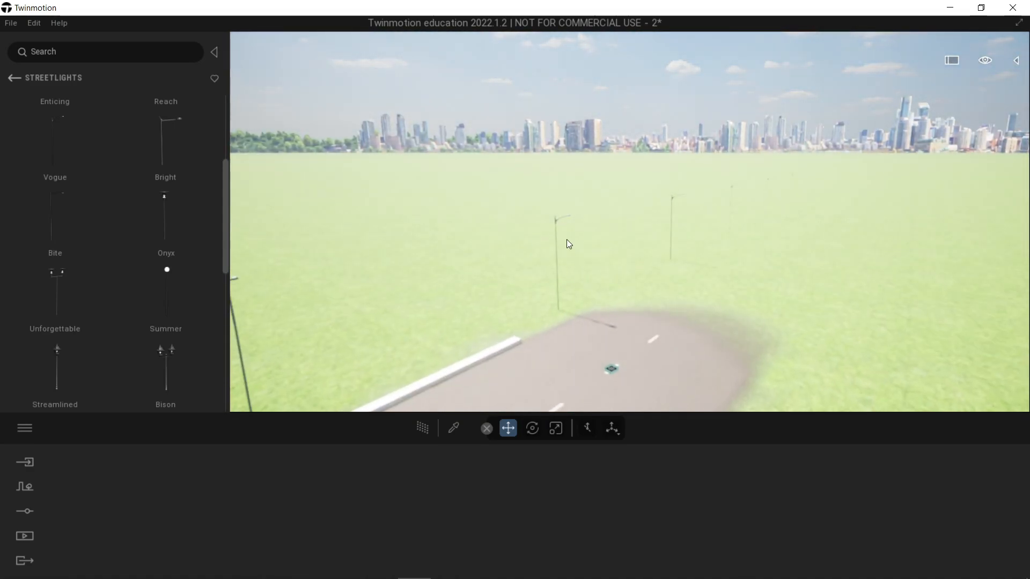
{"action": "left_click", "coordinate": [555, 228]}
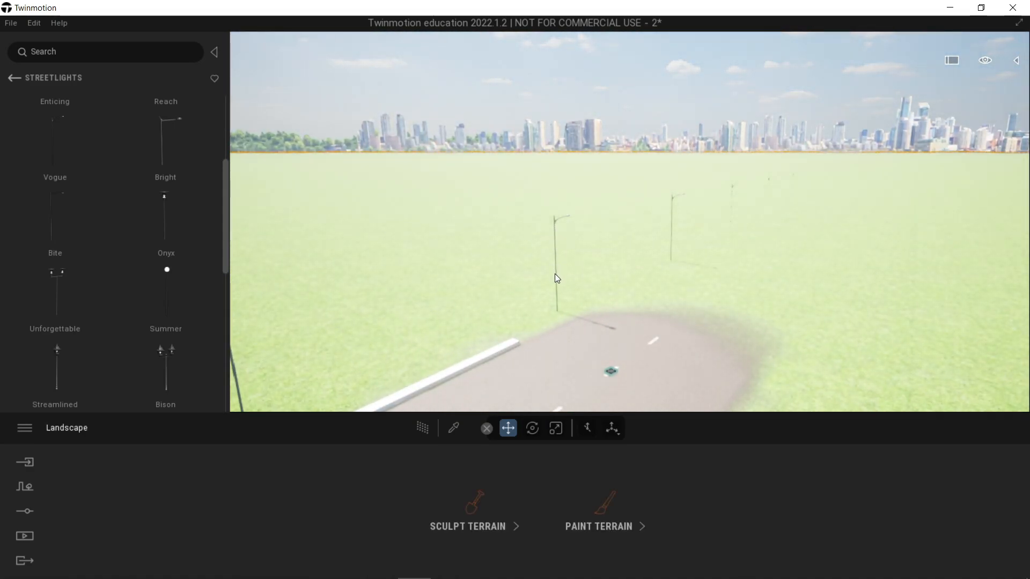
{"action": "left_click", "coordinate": [1019, 61]}
{"action": "left_click", "coordinate": [845, 147]}
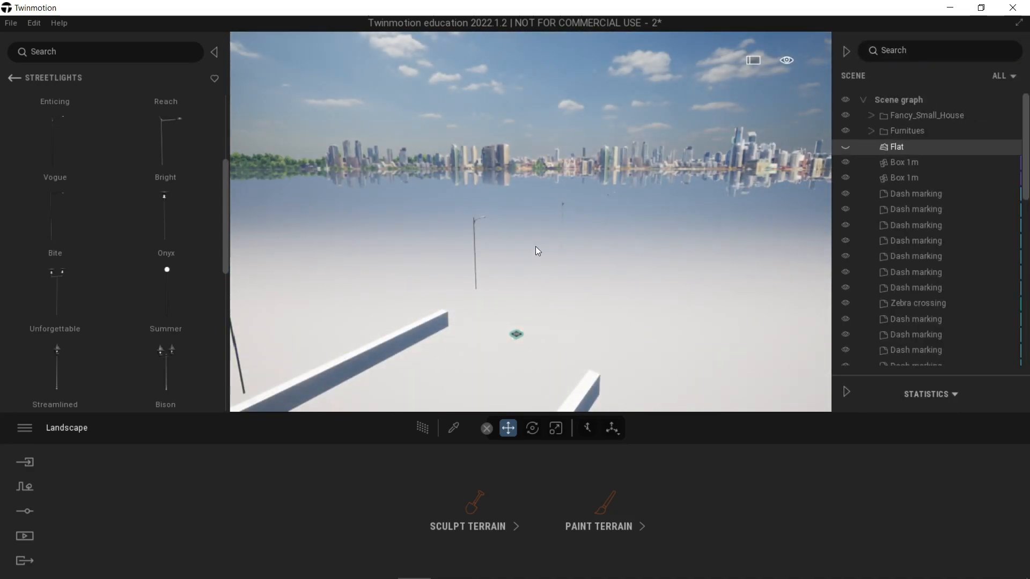
Step: Delete the first two surplus Vogue streetlights standing beyond the end of the road
{"action": "scroll", "coordinate": [563, 203], "scroll_direction": "up", "scroll_amount": 5}
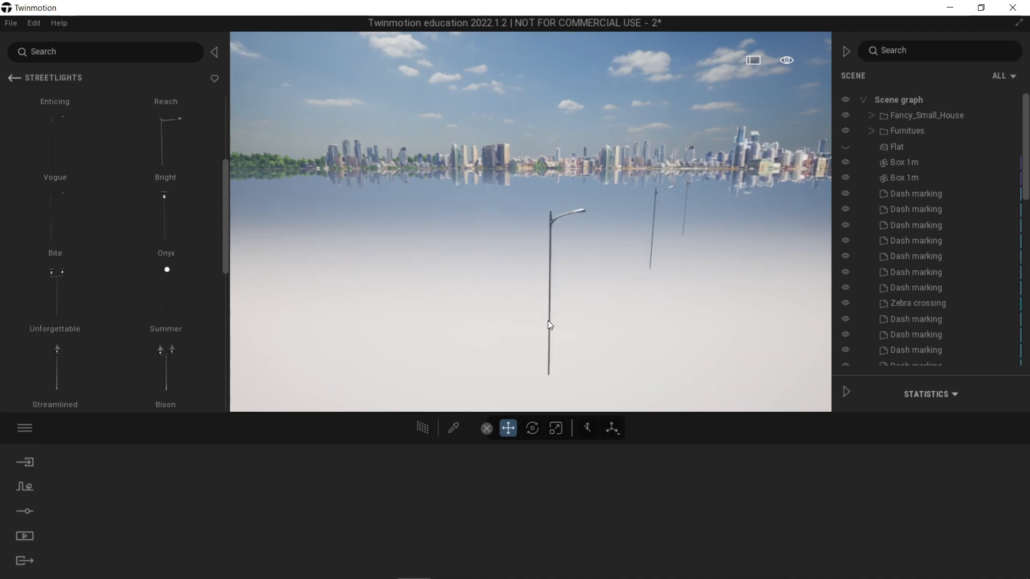
{"action": "left_click", "coordinate": [548, 325]}
{"action": "scroll", "coordinate": [601, 287], "scroll_direction": "down", "scroll_amount": 3}
{"action": "key", "text": "Delete"}
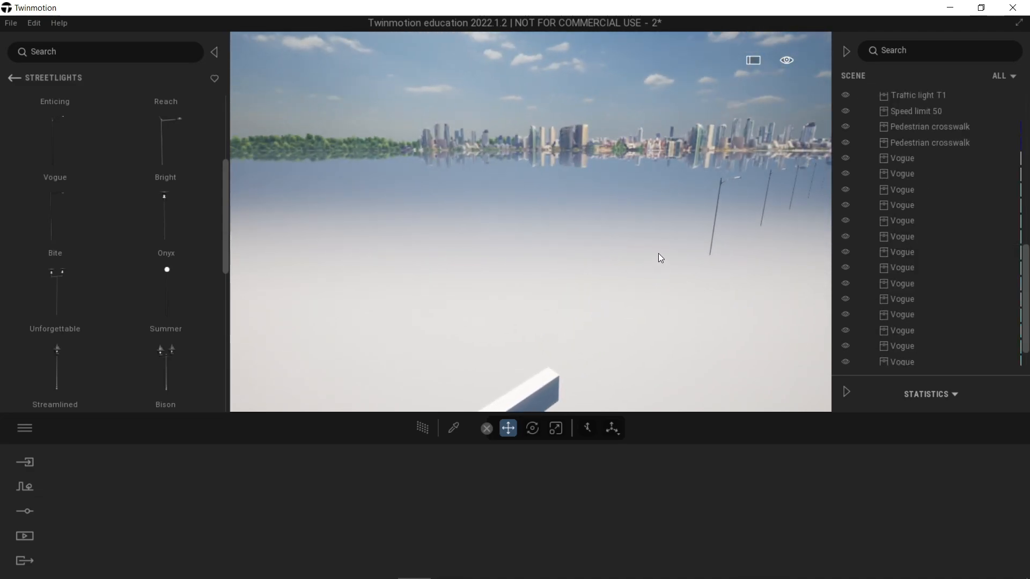
{"action": "scroll", "coordinate": [643, 241], "scroll_direction": "up", "scroll_amount": 3}
{"action": "left_click", "coordinate": [621, 253]}
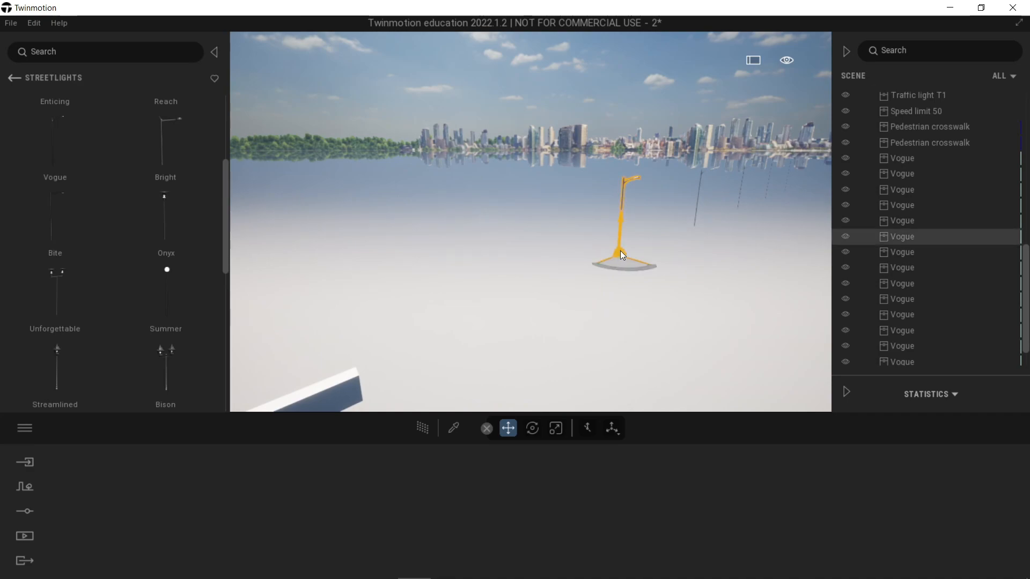
{"action": "key", "text": "Delete"}
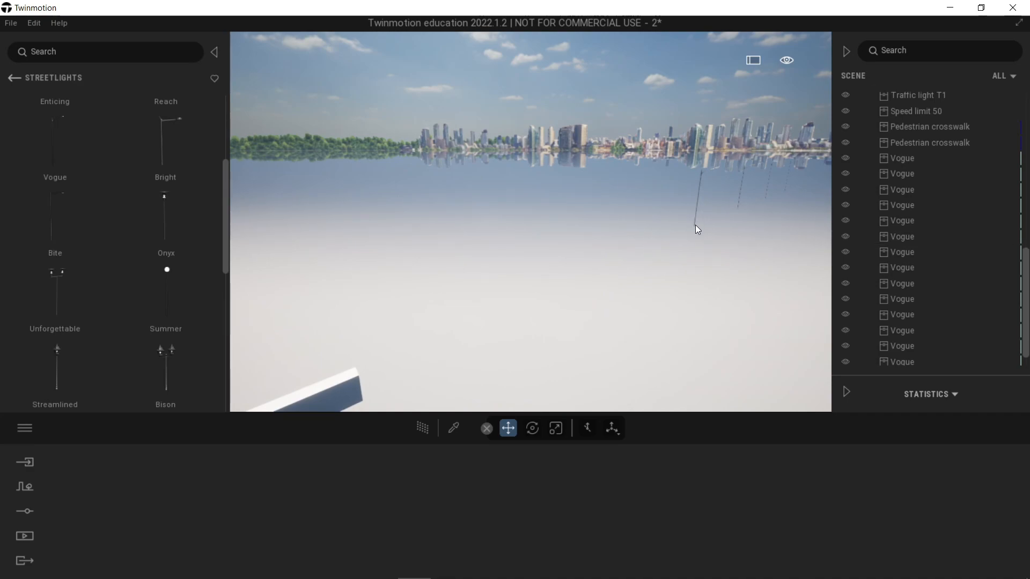
Step: Delete the four remaining Vogue streetlights that extend past this end of the road
{"action": "scroll", "coordinate": [708, 196], "scroll_direction": "up", "scroll_amount": 3}
{"action": "scroll", "coordinate": [686, 209], "scroll_direction": "down", "scroll_amount": 3}
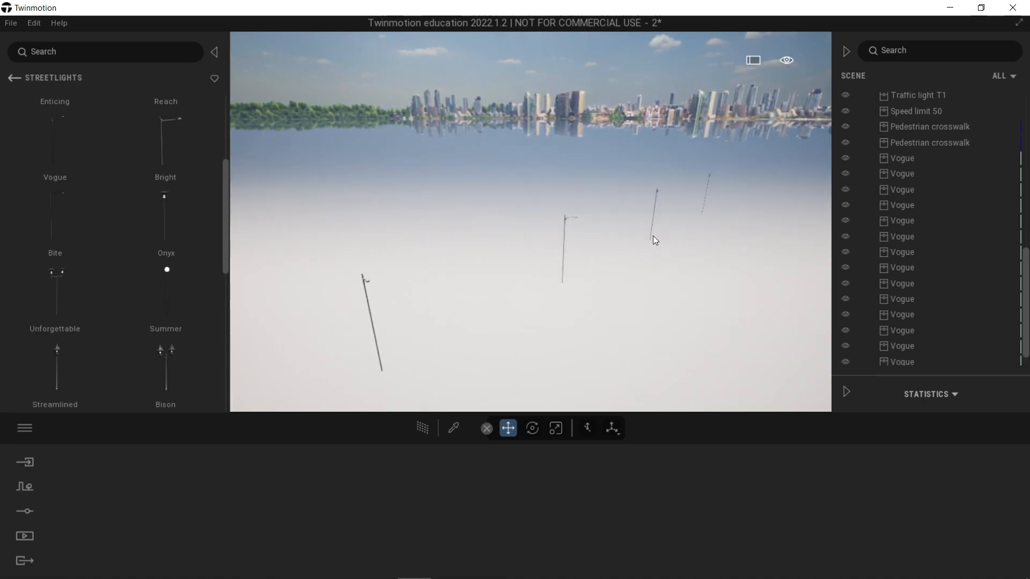
{"action": "left_click", "coordinate": [658, 192]}
{"action": "key", "text": "Delete"}
{"action": "left_click", "coordinate": [705, 187]}
{"action": "key", "text": "Delete"}
{"action": "left_click", "coordinate": [564, 272]}
{"action": "key", "text": "Delete"}
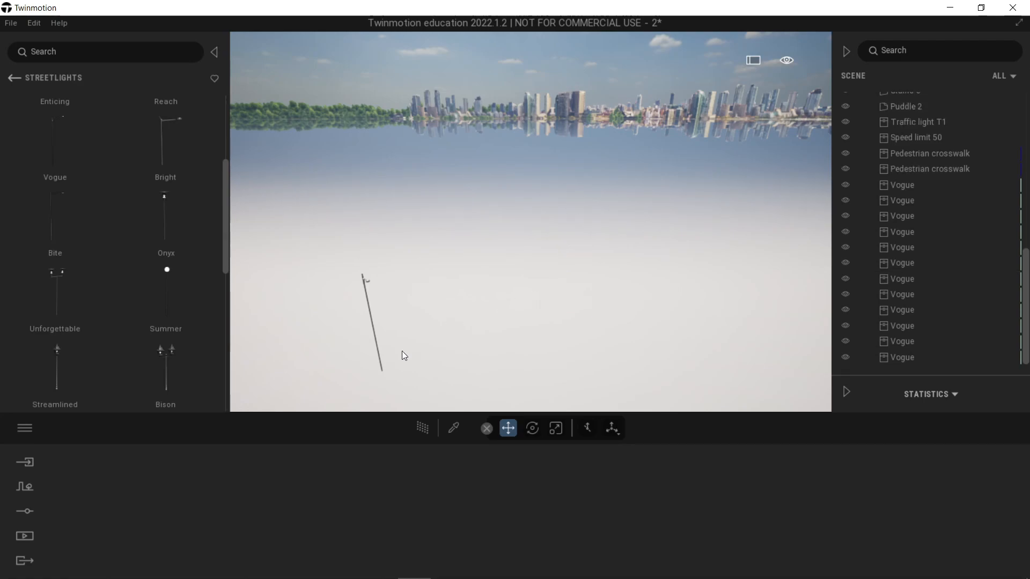
{"action": "left_click", "coordinate": [383, 370]}
{"action": "key", "text": "Delete"}
Step: Show the Flat landscape again and check where the streetlight row passes the opposite end of the road
{"action": "scroll", "coordinate": [928, 169], "scroll_direction": "up", "scroll_amount": 5}
{"action": "scroll", "coordinate": [1010, 222], "scroll_direction": "up", "scroll_amount": 10}
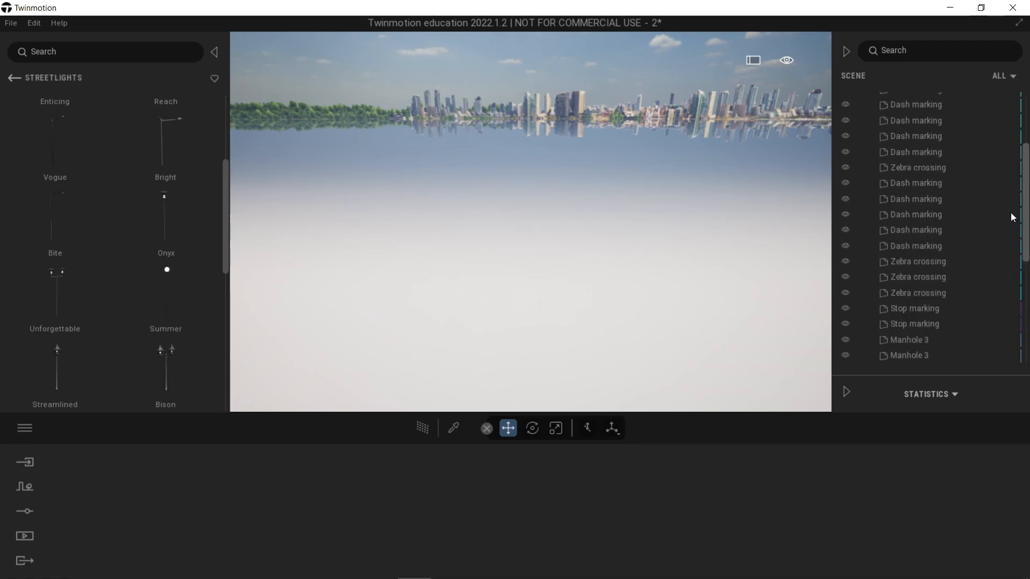
{"action": "right_click_drag", "start_coordinate": [591, 248], "coordinate": [751, 271]}
{"action": "right_click_drag", "start_coordinate": [660, 221], "coordinate": [666, 220]}
{"action": "key", "text": "w"}
{"action": "key", "text": "a"}
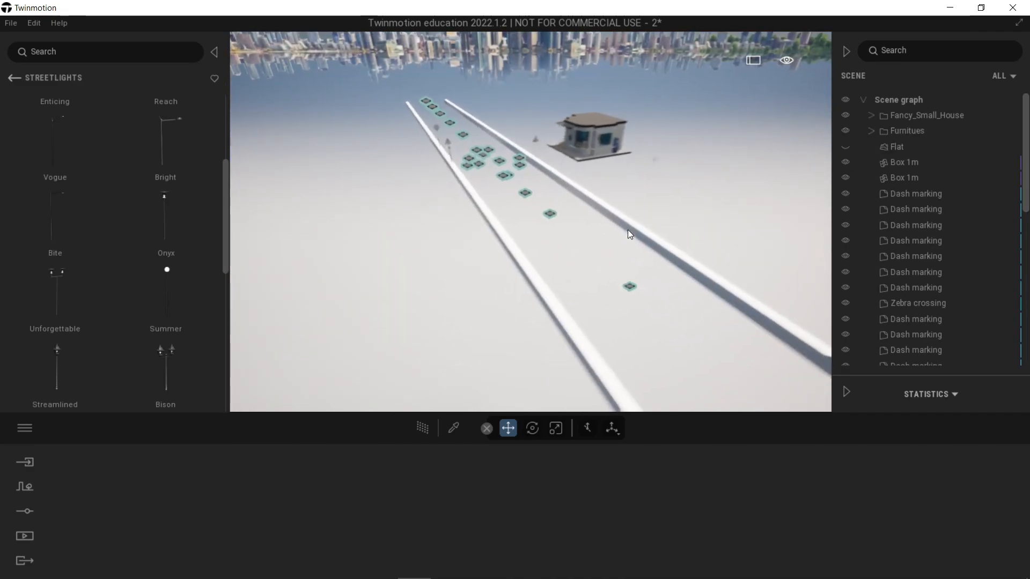
{"action": "right_click_drag", "start_coordinate": [751, 215], "coordinate": [751, 161]}
{"action": "key", "text": "w"}
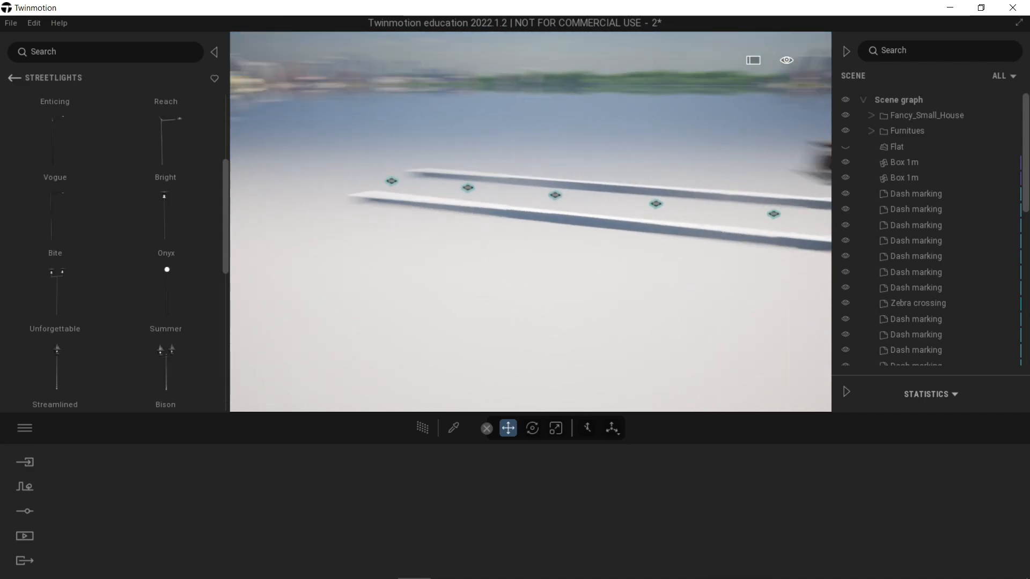
{"action": "left_click", "coordinate": [846, 147]}
{"action": "key", "text": "w"}
{"action": "key", "text": "a"}
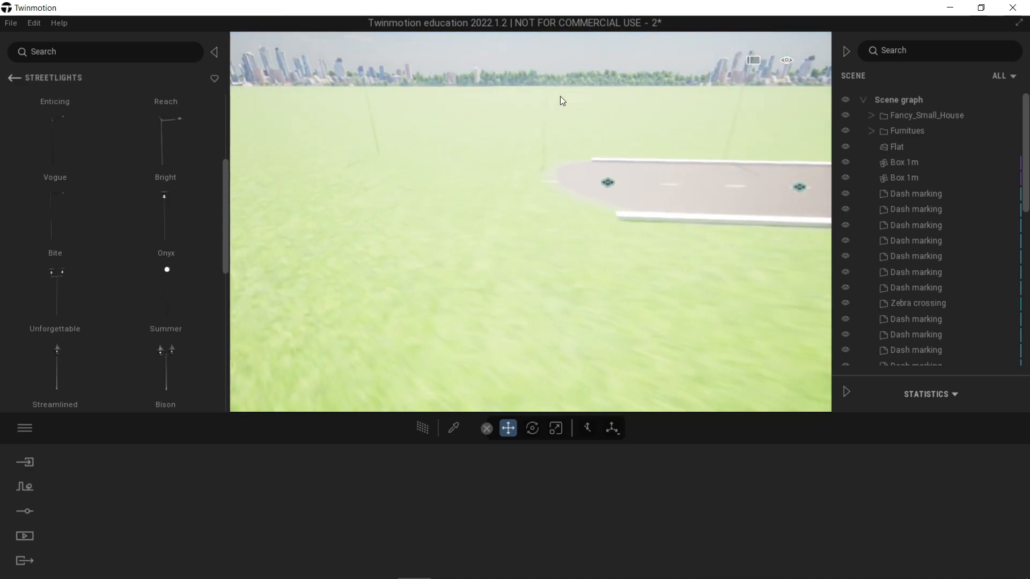
Step: Hide the Flat landscape and delete the outermost Vogue streetlight beyond the opposite end of the road
{"action": "left_click", "coordinate": [385, 149]}
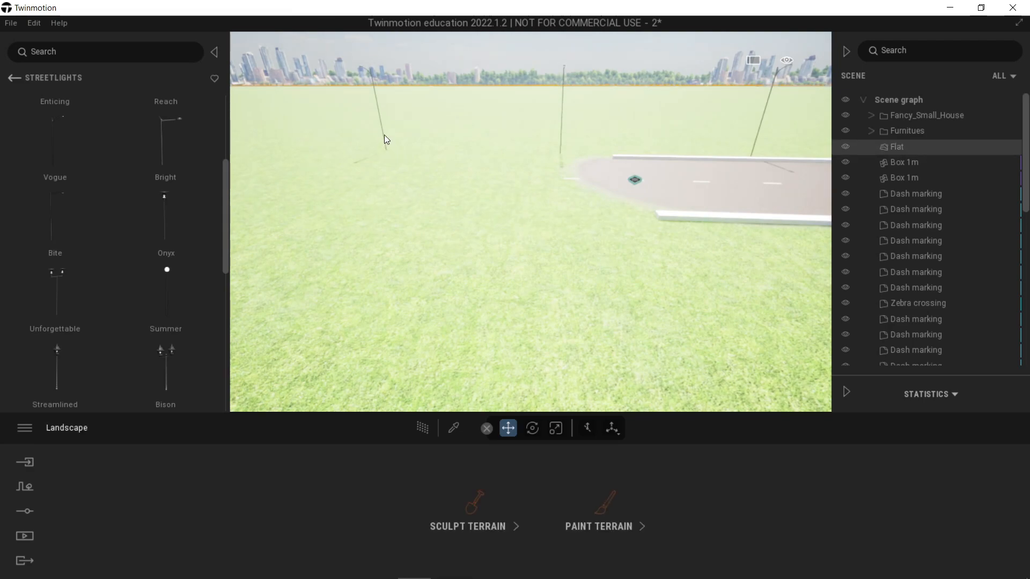
{"action": "left_click", "coordinate": [845, 147]}
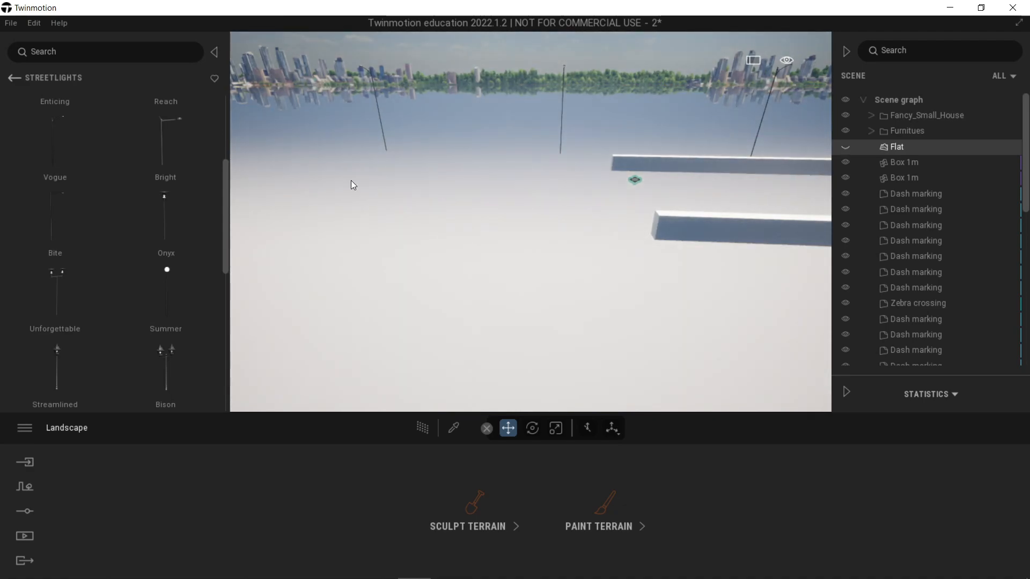
{"action": "left_click", "coordinate": [386, 148]}
{"action": "key", "text": "Delete"}
{"action": "scroll", "coordinate": [857, 180], "scroll_direction": "up", "scroll_amount": 10}
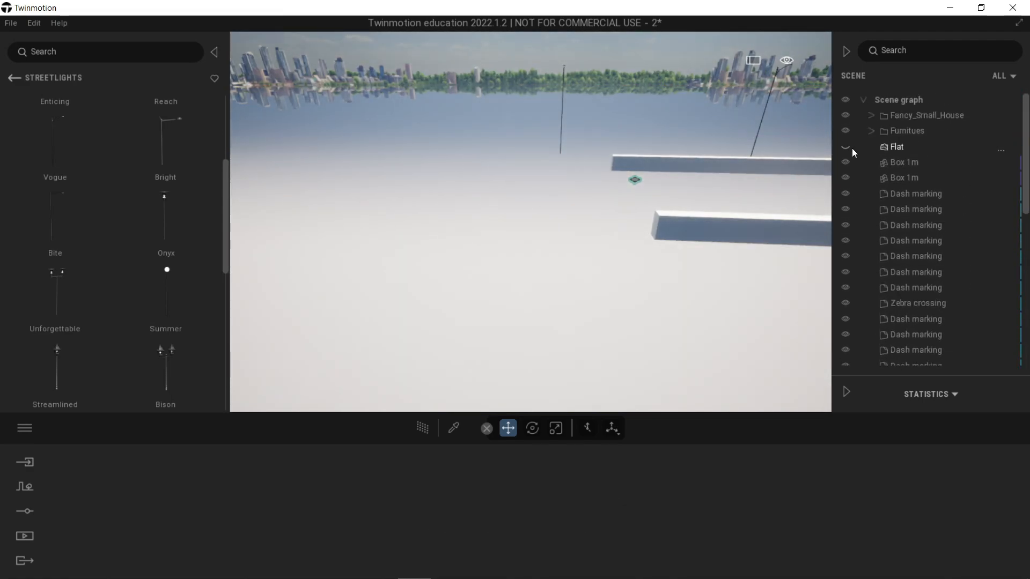
Step: Show the Flat landscape again and check the house, road and trimmed streetlight row from above
{"action": "left_click", "coordinate": [851, 147]}
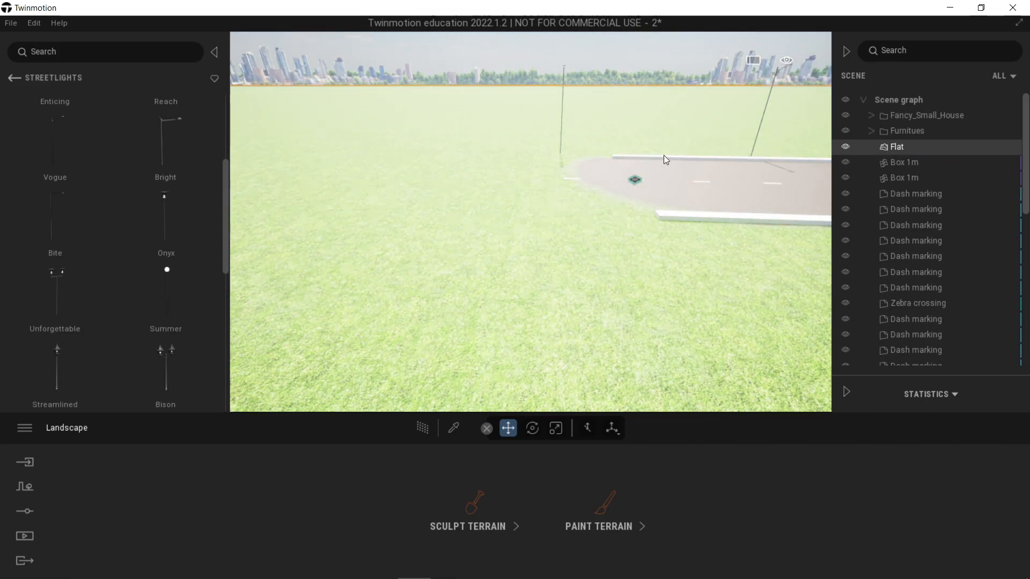
{"action": "key", "text": "Escape"}
{"action": "right_click_drag", "start_coordinate": [661, 156], "coordinate": [581, 237]}
{"action": "key", "text": "w"}
{"action": "key", "text": "e"}
{"action": "key", "text": "d"}
{"action": "key", "text": "w"}
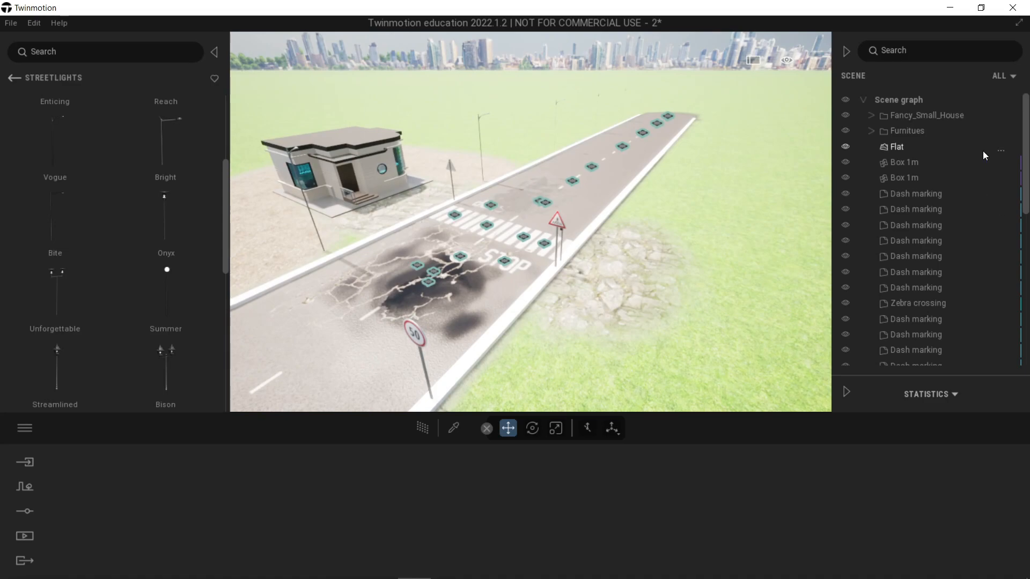
Step: Look through the scene graph and its Furnitues container, and add a new container under the scene graph root
{"action": "scroll", "coordinate": [930, 134], "scroll_direction": "down", "scroll_amount": 1}
{"action": "scroll", "coordinate": [930, 134], "scroll_direction": "up", "scroll_amount": 1}
{"action": "left_click", "coordinate": [907, 129]}
{"action": "left_click", "coordinate": [872, 131]}
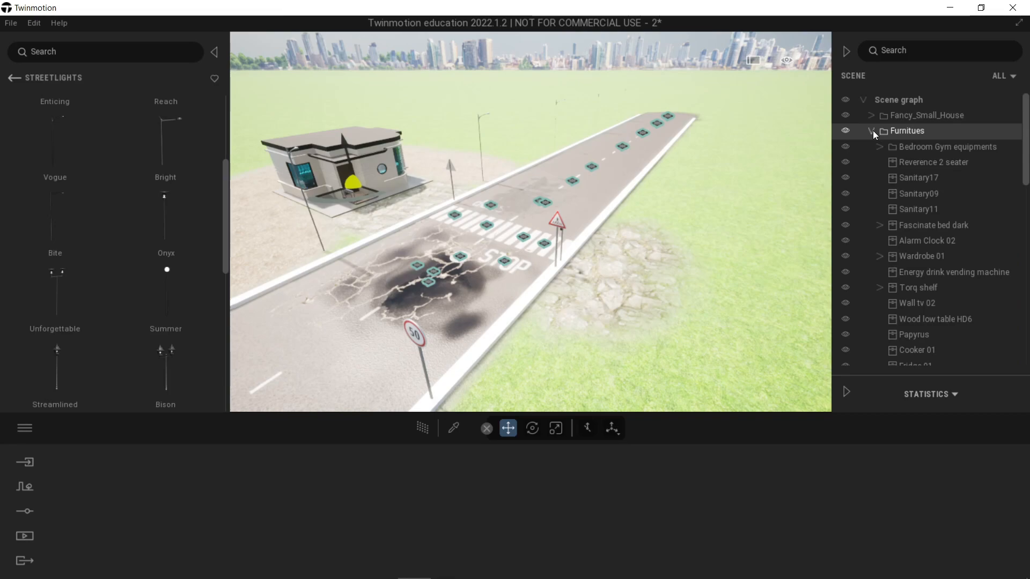
{"action": "left_click", "coordinate": [873, 130]}
{"action": "right_click", "coordinate": [893, 101]}
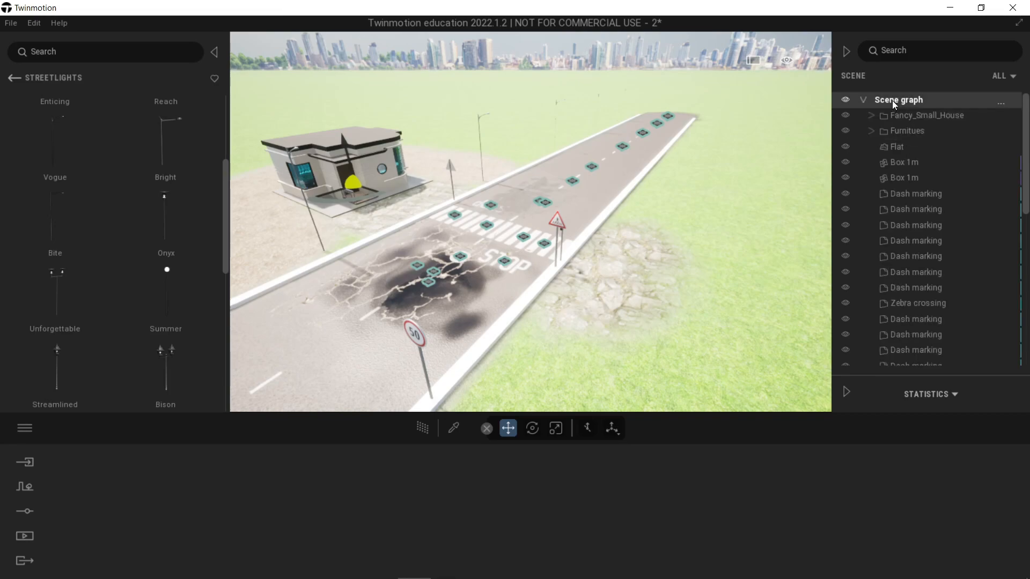
{"action": "left_click", "coordinate": [890, 112]}
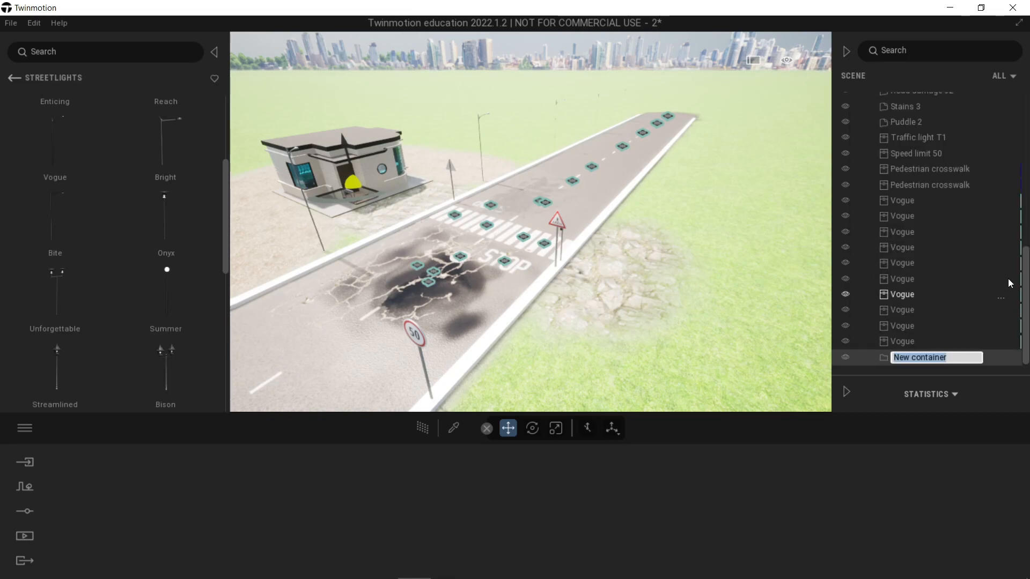
{"action": "scroll", "coordinate": [1019, 244], "scroll_direction": "up", "scroll_amount": 5}
{"action": "left_click_drag", "start_coordinate": [1019, 241], "coordinate": [932, 362]}
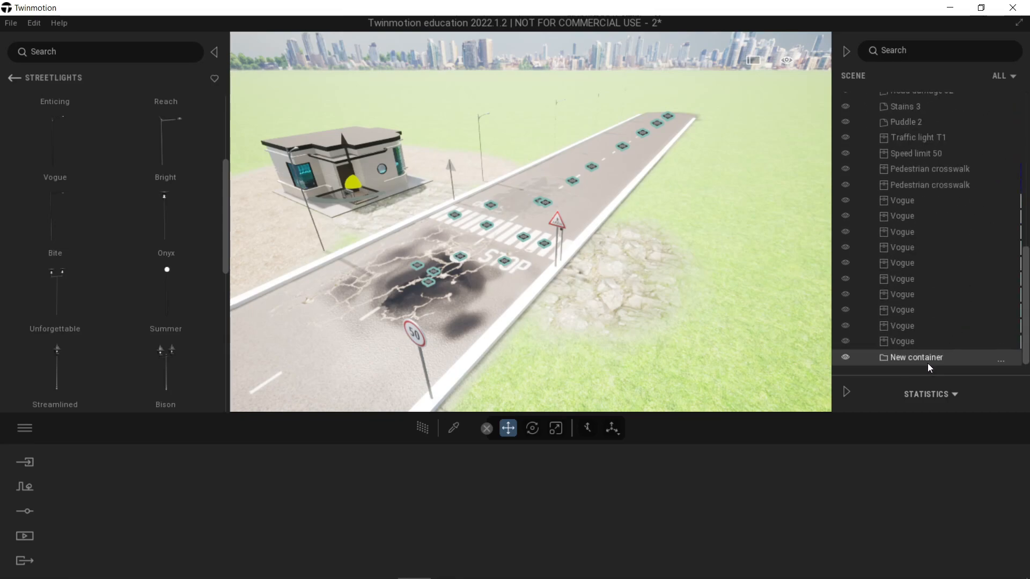
Step: Rename the new container as Road Assets
{"action": "double_click", "coordinate": [910, 359]}
{"action": "type", "text": "Road "}
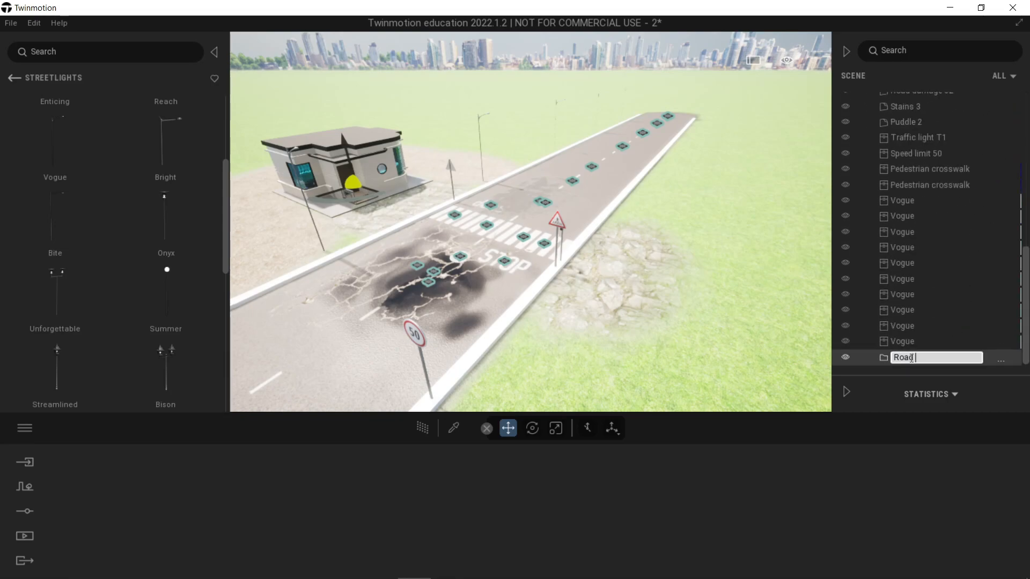
{"action": "type", "text": "Assets"}
{"action": "key", "text": "Return"}
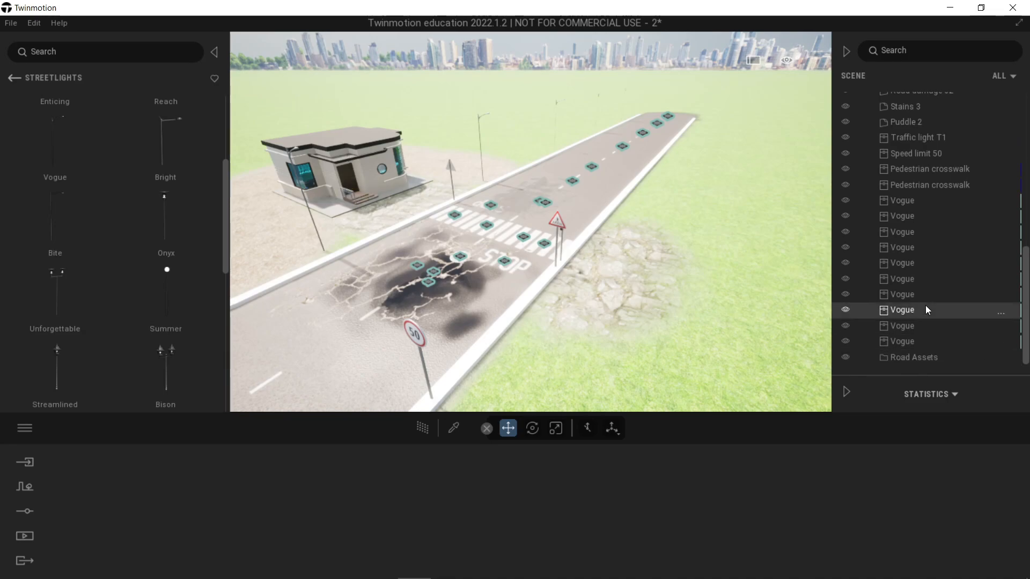
Step: Move everything from the first Box 1m to the last Vogue into Road Assets, and place Flat first in the scene graph
{"action": "scroll", "coordinate": [921, 132], "scroll_direction": "up", "scroll_amount": 5}
{"action": "scroll", "coordinate": [926, 190], "scroll_direction": "up", "scroll_amount": 5}
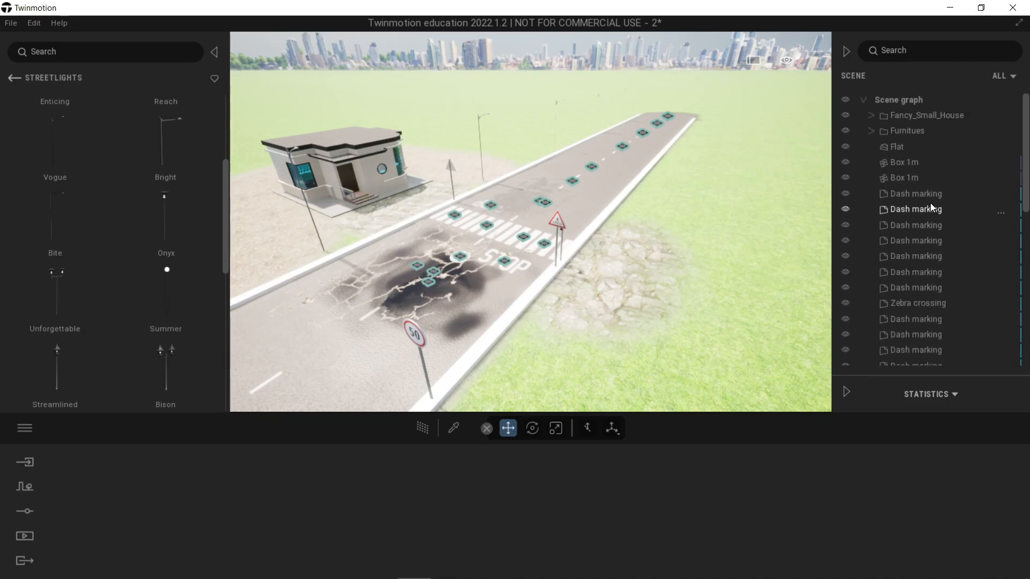
{"action": "left_click", "coordinate": [913, 164]}
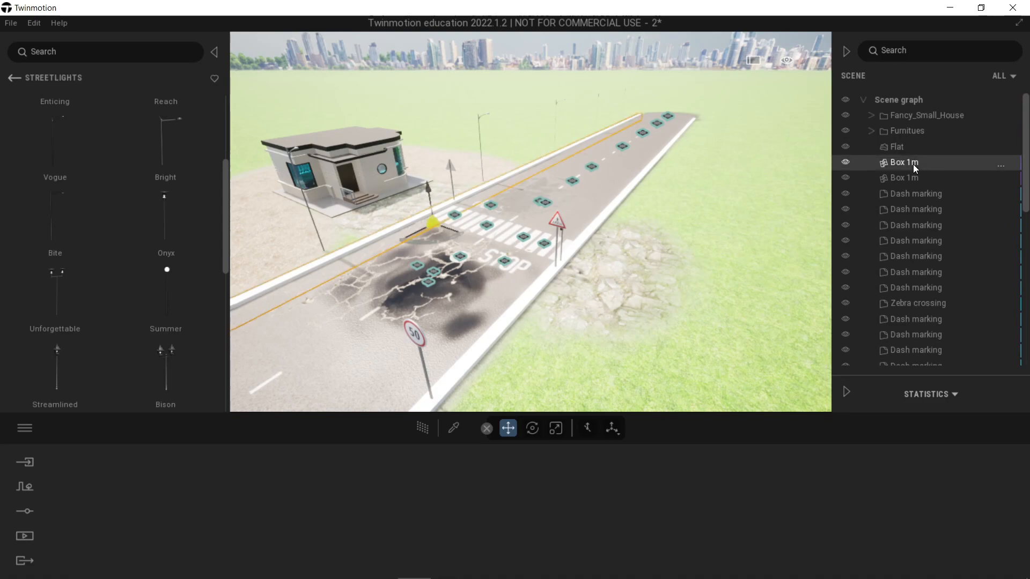
{"action": "scroll", "coordinate": [911, 204], "scroll_direction": "down", "scroll_amount": 10}
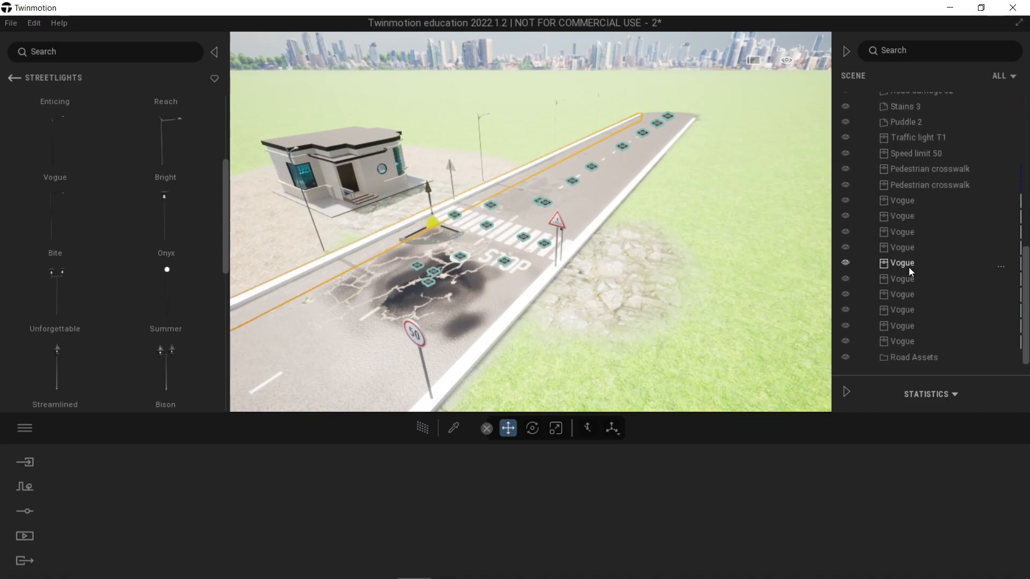
{"action": "left_click", "coordinate": [892, 341], "text": "shift"}
{"action": "left_click_drag", "start_coordinate": [892, 303], "coordinate": [897, 358]}
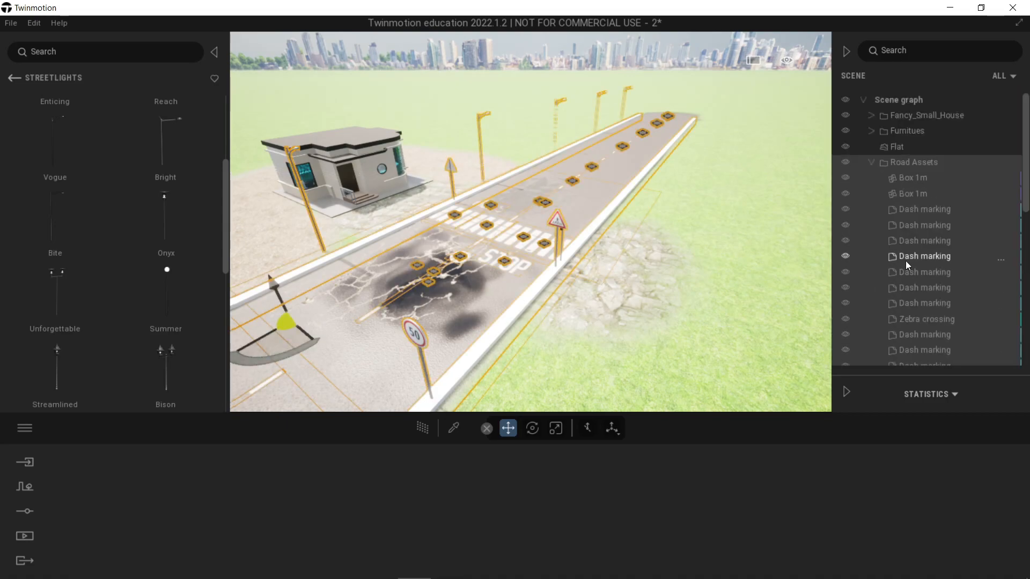
{"action": "left_click", "coordinate": [870, 163]}
{"action": "left_click_drag", "start_coordinate": [894, 148], "coordinate": [905, 108]}
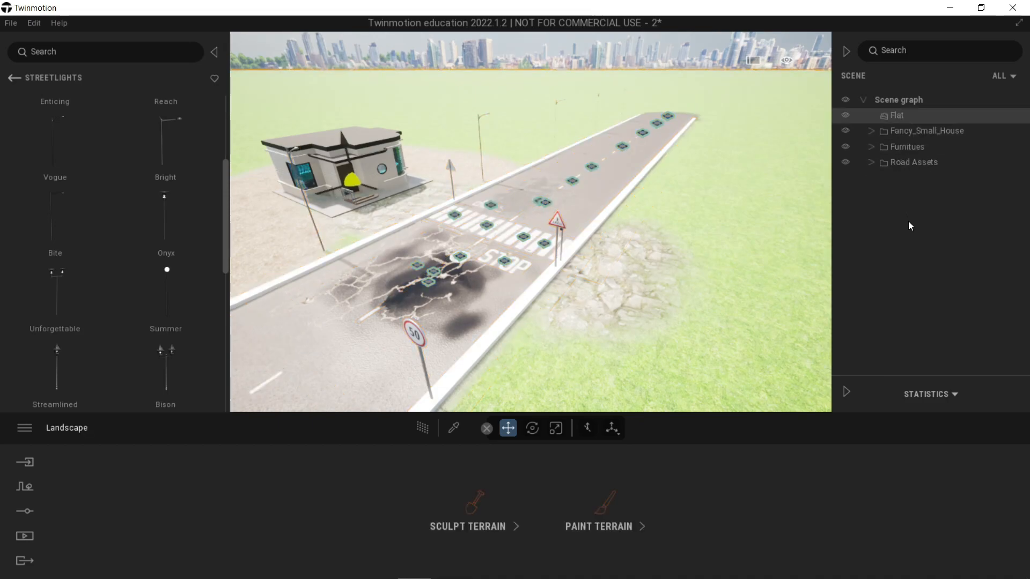
Step: Rename the Furnitues container as Furnitures Assets
{"action": "left_click", "coordinate": [918, 149]}
{"action": "left_click", "coordinate": [918, 150]}
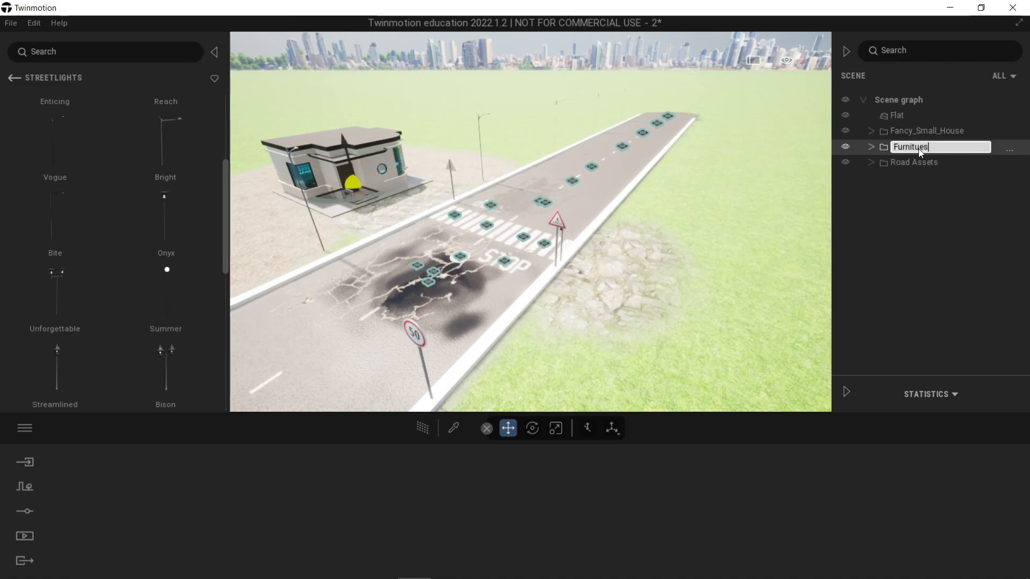
{"action": "key", "text": "BackSpace"}
{"action": "key", "text": "BackSpace"}
{"action": "key", "text": "BackSpace"}
{"action": "type", "text": "res Assets"}
{"action": "key", "text": "Return"}
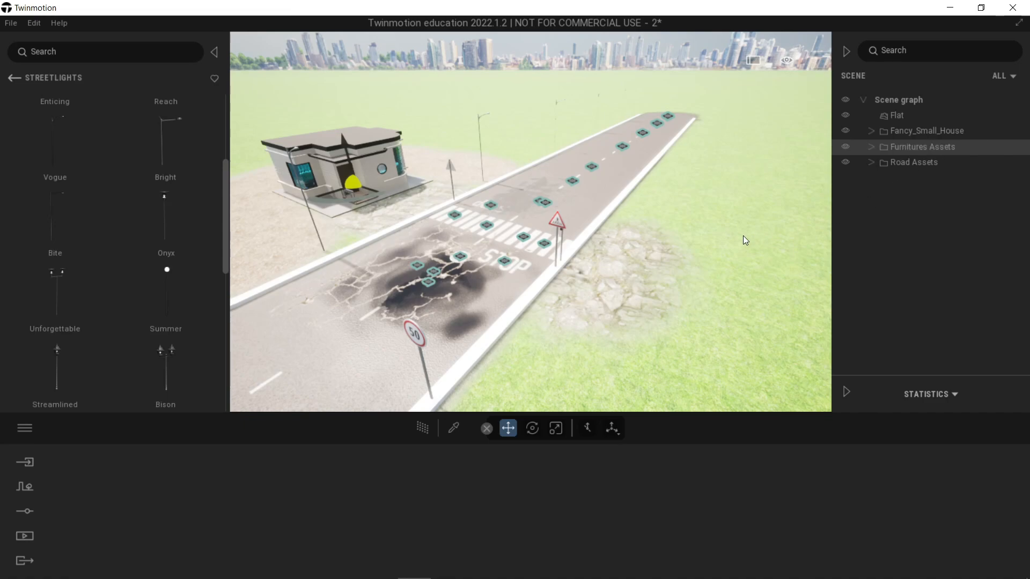
Step: Hide and show the Road Assets, Furnitures Assets and Fancy_Small_House containers in turn to check what each one holds
{"action": "left_click", "coordinate": [726, 240]}
{"action": "right_click_drag", "start_coordinate": [726, 240], "coordinate": [735, 244]}
{"action": "middle_click_drag", "start_coordinate": [684, 256], "coordinate": [530, 283], "text": "shift"}
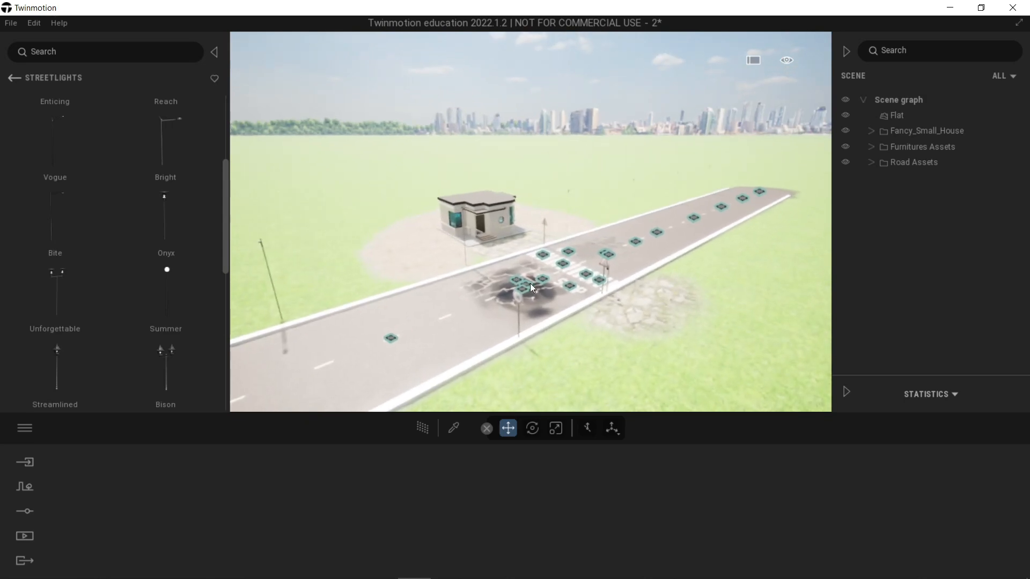
{"action": "left_click", "coordinate": [847, 163]}
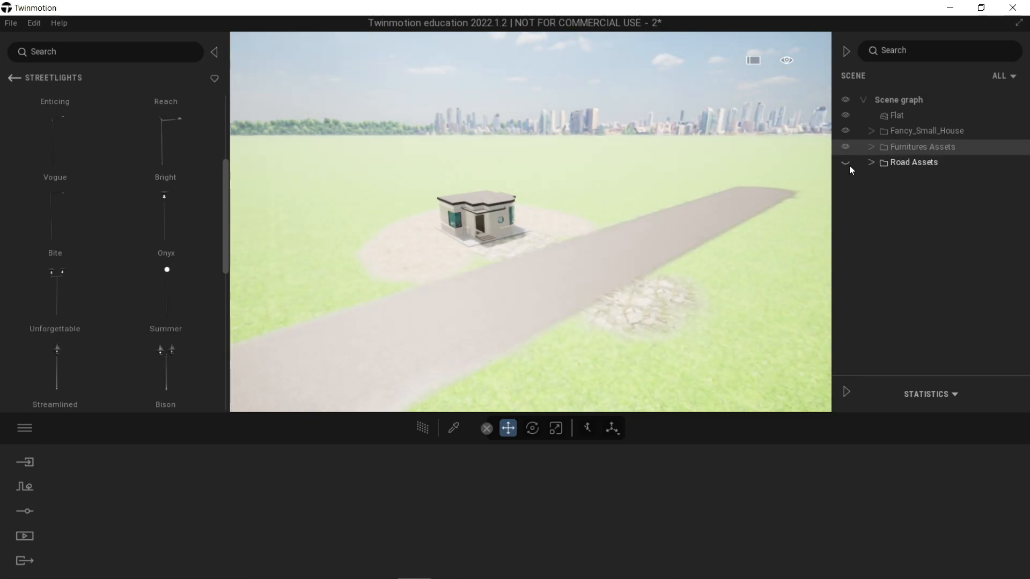
{"action": "left_click", "coordinate": [846, 163]}
{"action": "left_click", "coordinate": [846, 163]}
{"action": "left_click", "coordinate": [846, 163]}
{"action": "left_click", "coordinate": [845, 148]}
{"action": "left_click", "coordinate": [846, 132]}
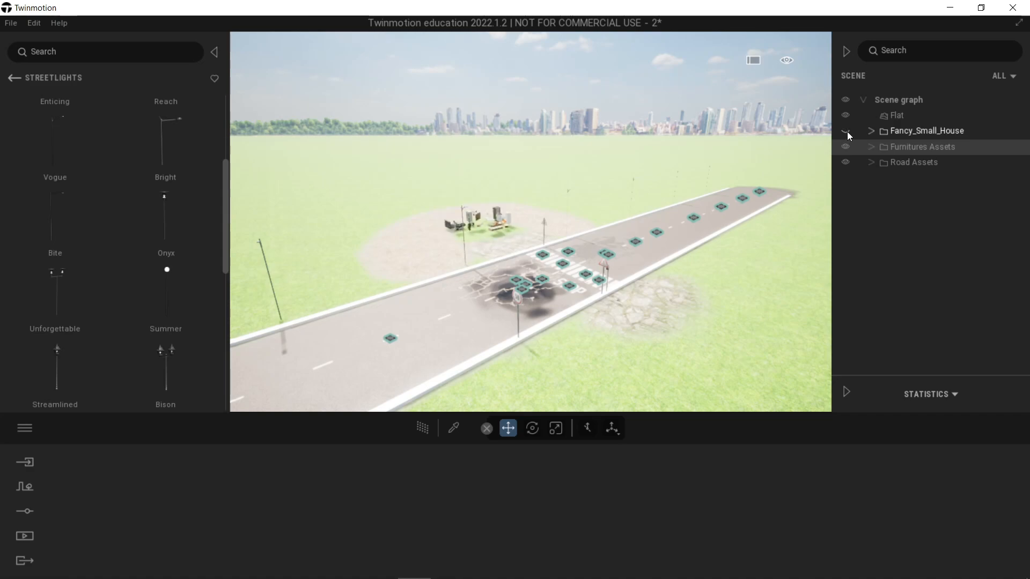
{"action": "left_click", "coordinate": [846, 147]}
{"action": "left_click", "coordinate": [846, 131]}
{"action": "middle_click_drag", "start_coordinate": [504, 289], "coordinate": [531, 292], "text": "shift"}
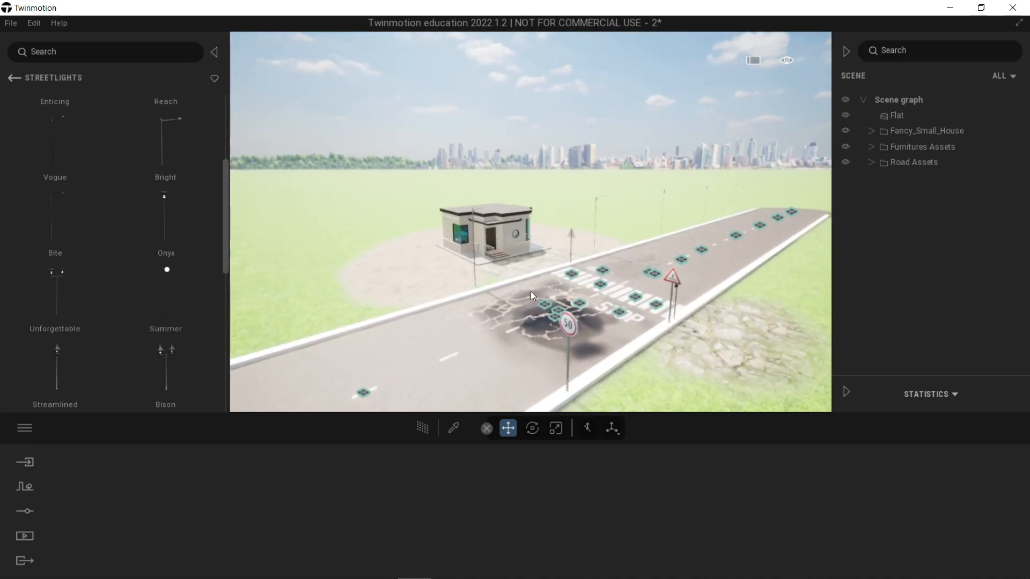